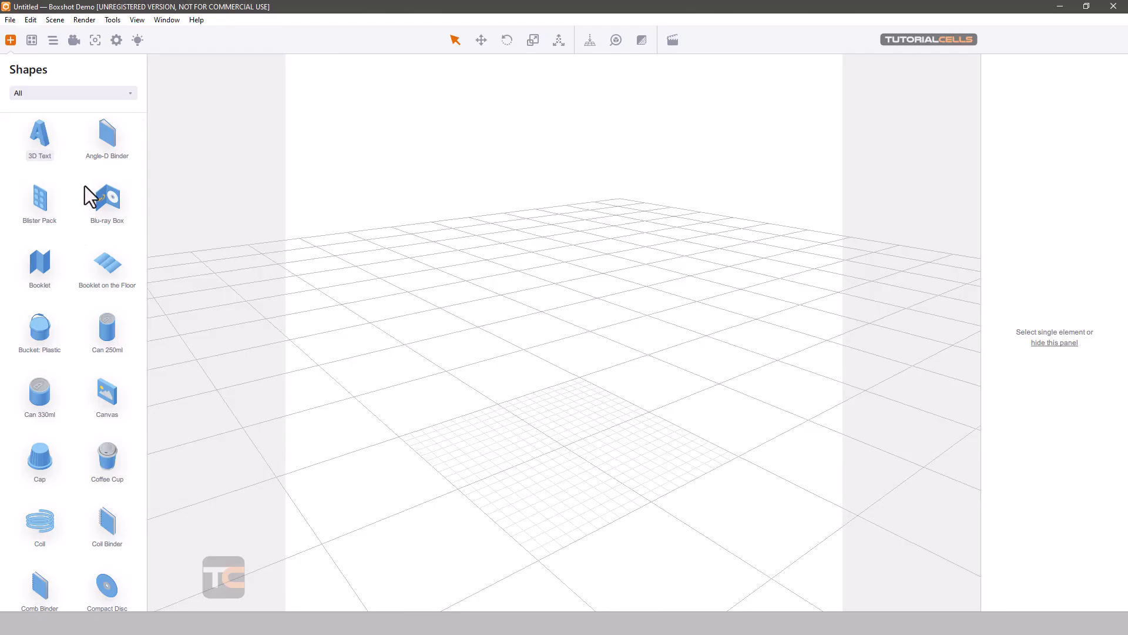
- Show the Bags category of shapes and place a Doypack Bag in the scene
scroll(51, 321, "down", 8)
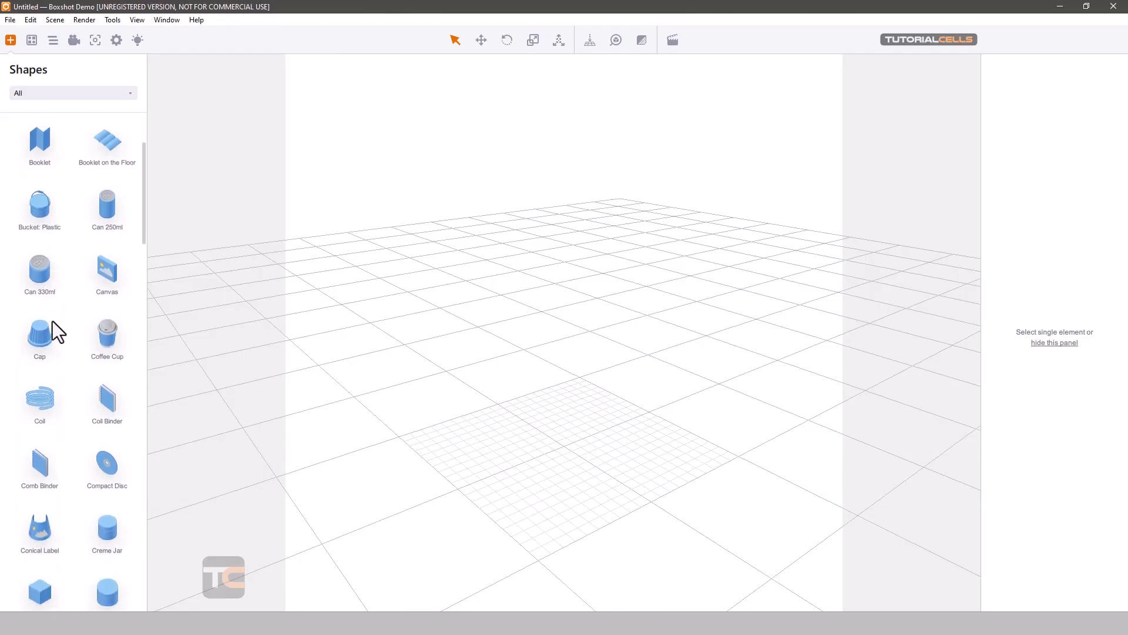
scroll(79, 314, "up", 8)
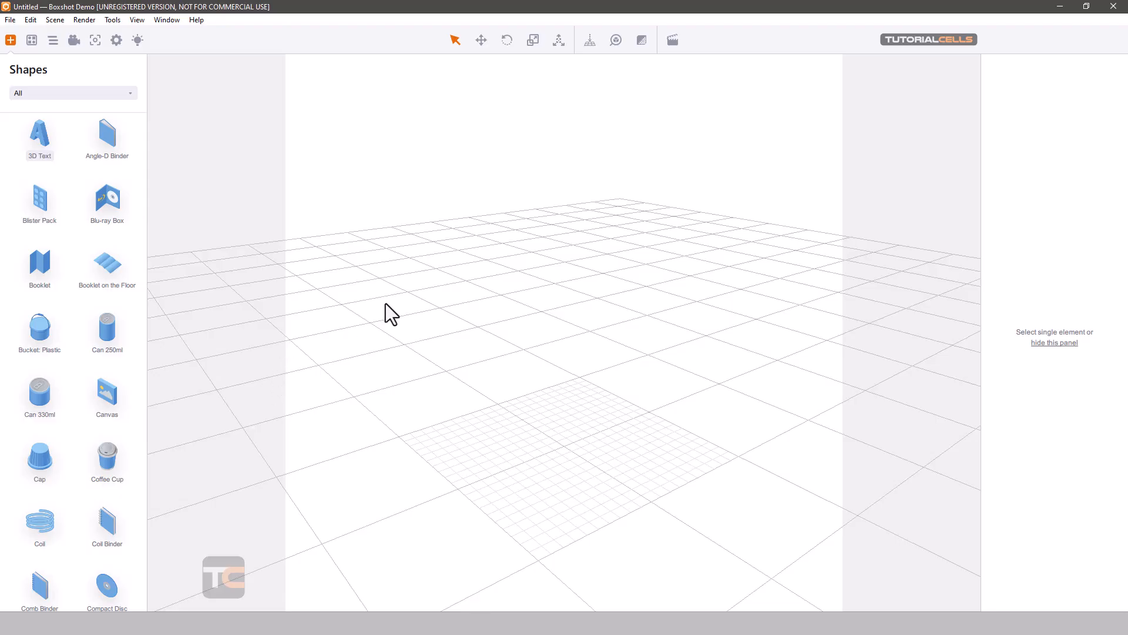
left_click(86, 94)
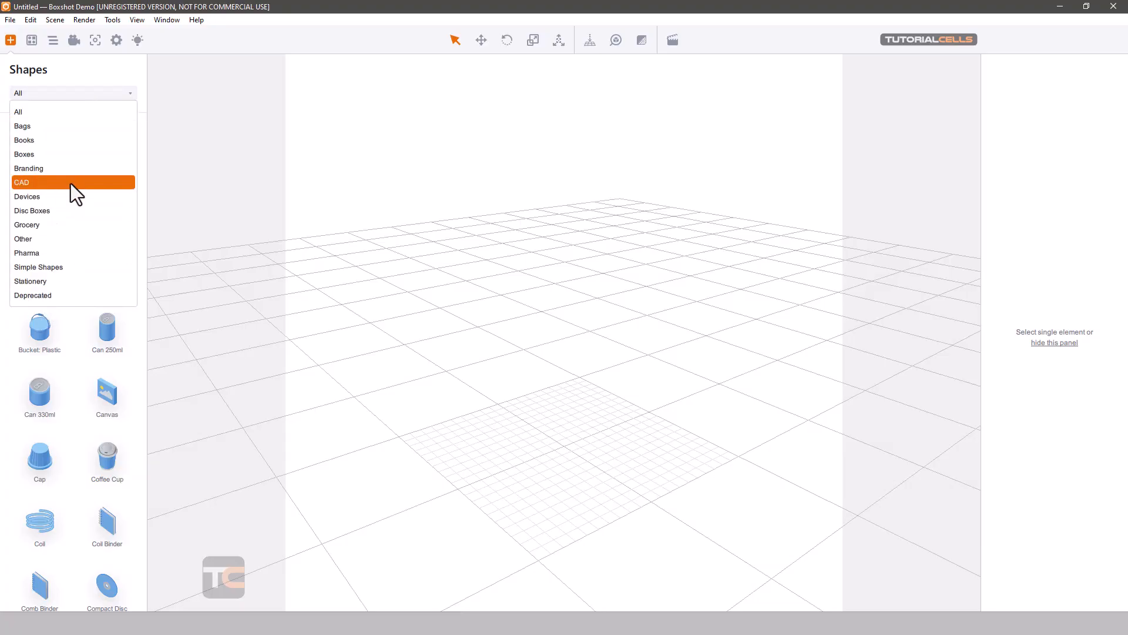
left_click(119, 127)
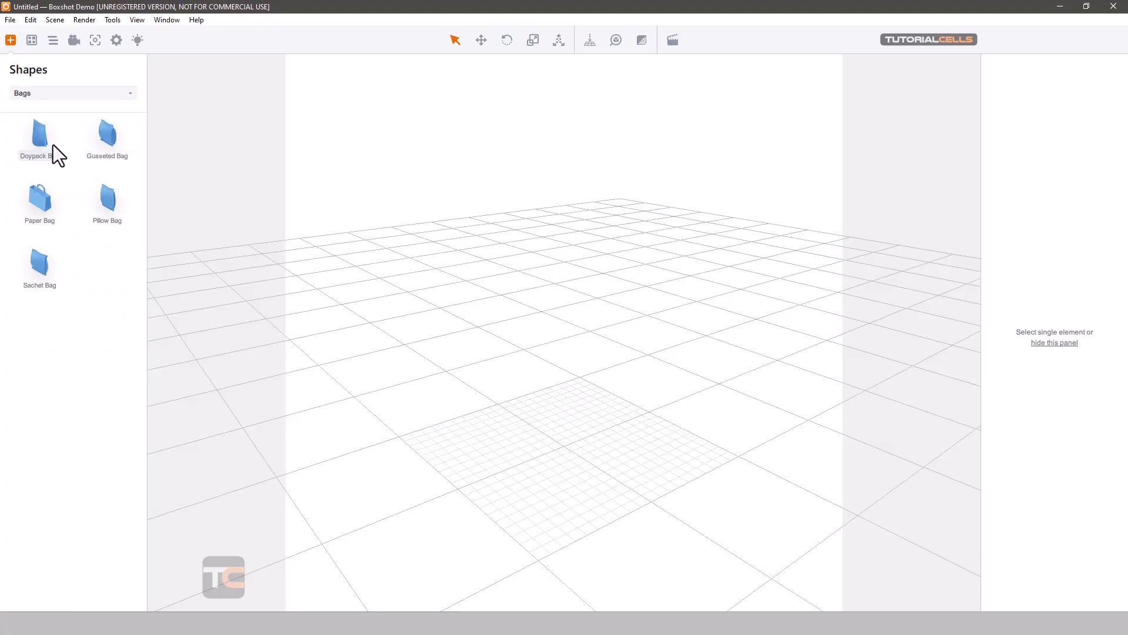
left_click_drag(47, 140, 625, 382)
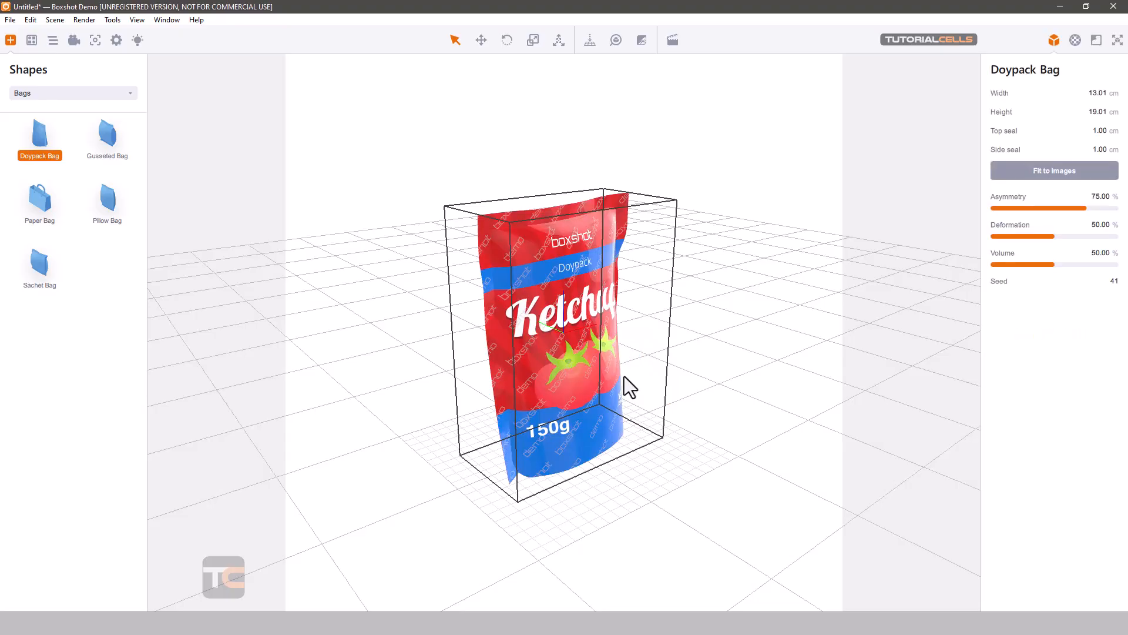
- Move the Doypack Bag away from the centre of the grid towards its back-left side
right_click(611, 403)
left_click(481, 42)
left_click(481, 40)
left_click_drag(536, 324, 448, 281)
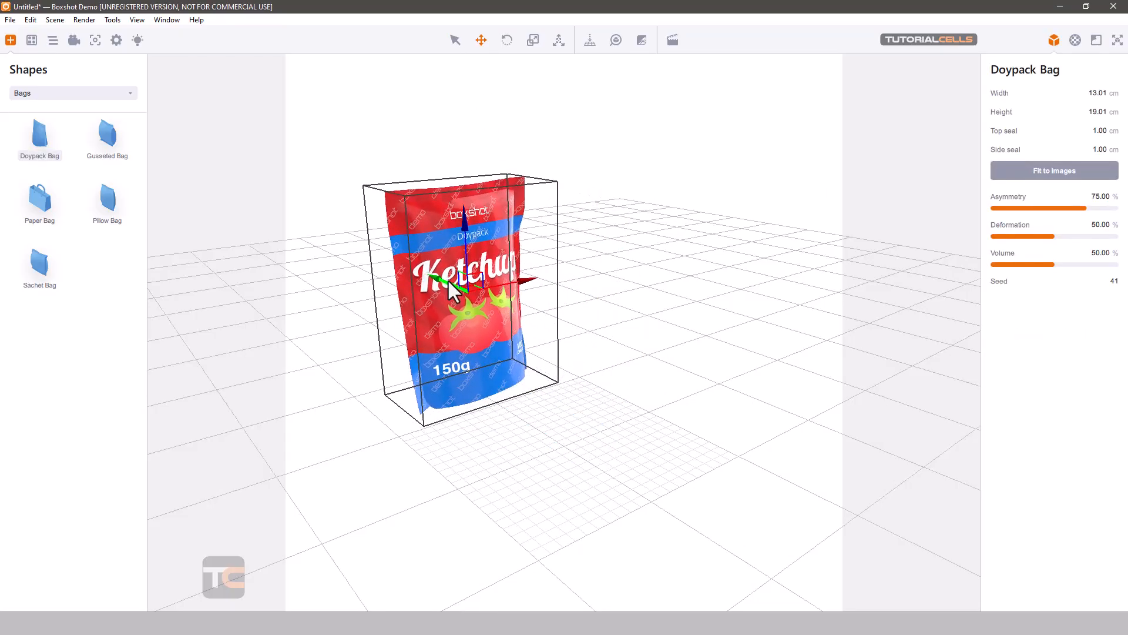
- Add a Gusseted Bag to the scene and move it to the right of the Doypack Bag
left_click_drag(108, 143, 782, 269)
scroll(653, 292, "down", 2)
left_click_drag(579, 316, 170, 220)
- Add a Paper Bag to the scene and move it to the left of the Doypack Bag
left_click_drag(62, 200, 387, 450)
scroll(572, 367, "down", 2)
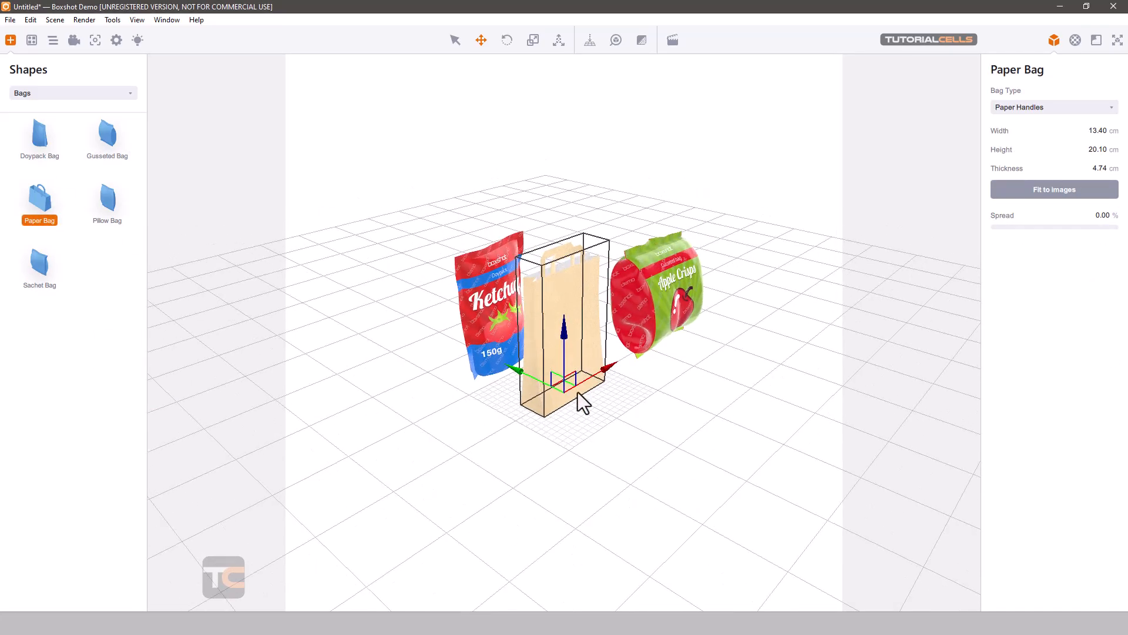
left_click_drag(577, 393, 388, 379)
- Add a Sachet Bag and move it beyond the Gusseted Bag to the far right end of the row
left_click_drag(16, 256, 754, 252)
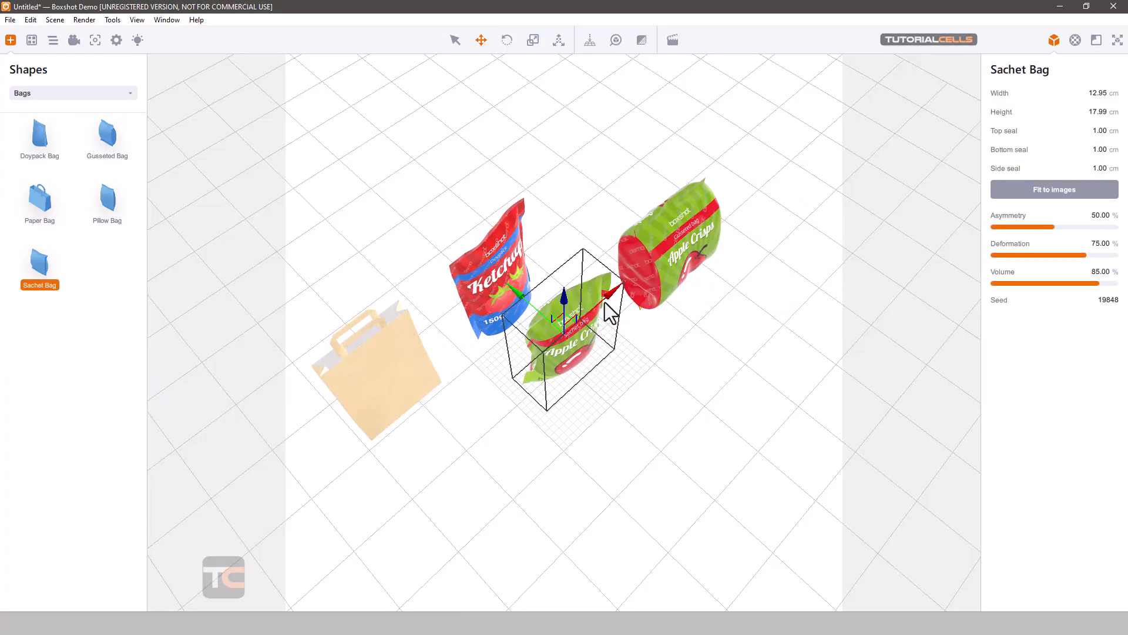
left_click_drag(607, 312, 669, 242)
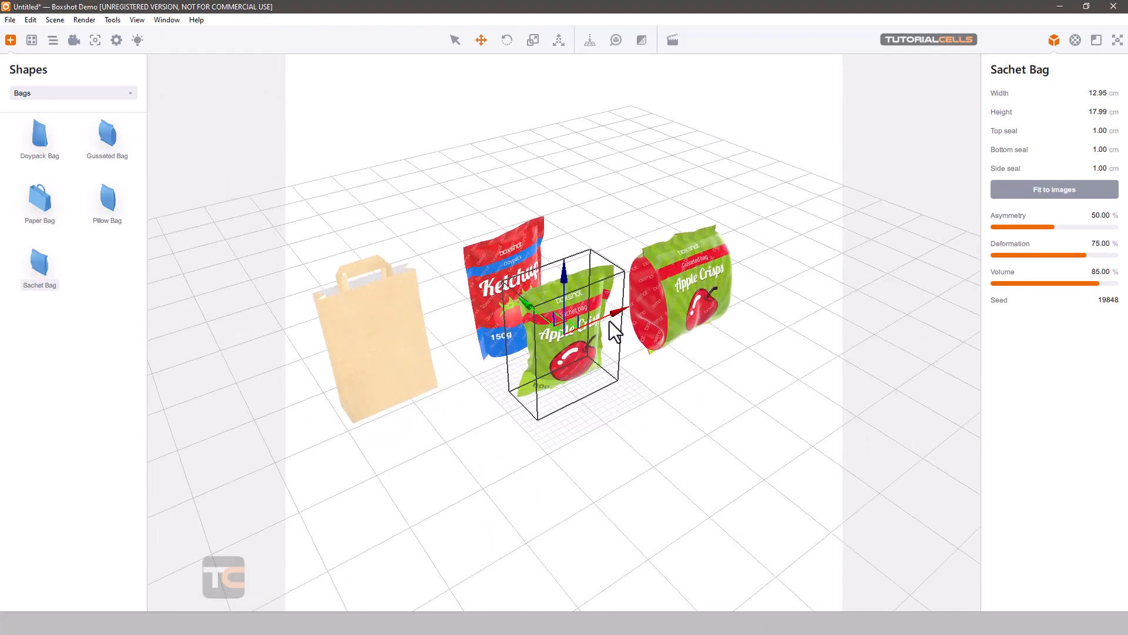
left_click_drag(610, 321, 843, 232)
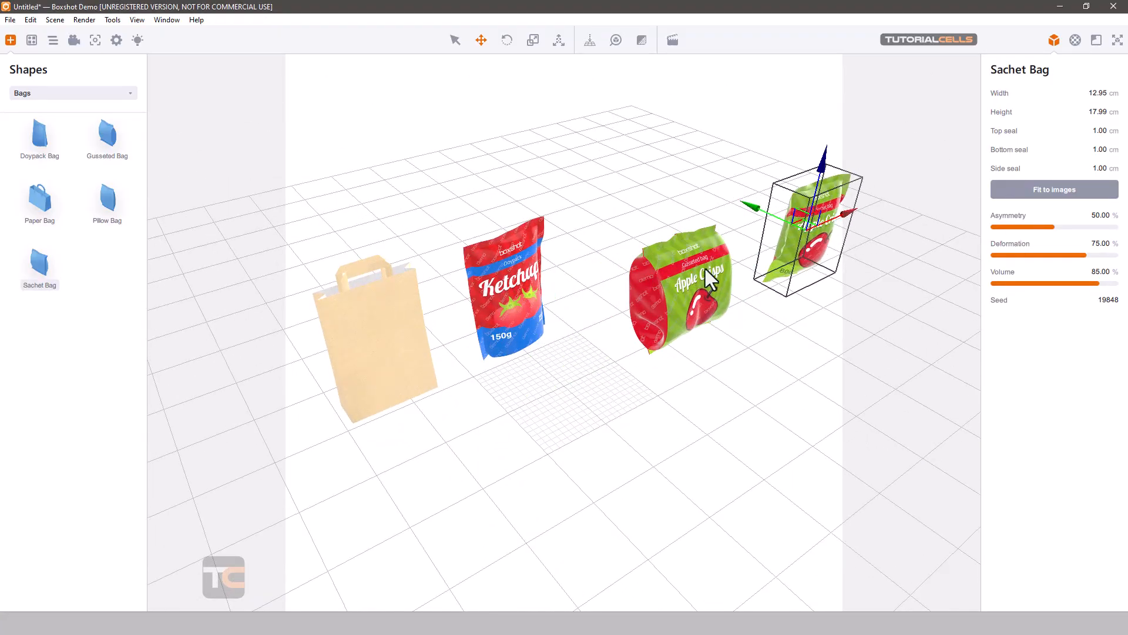
right_click(615, 284)
left_click(574, 289)
left_click(590, 292)
right_click(593, 276)
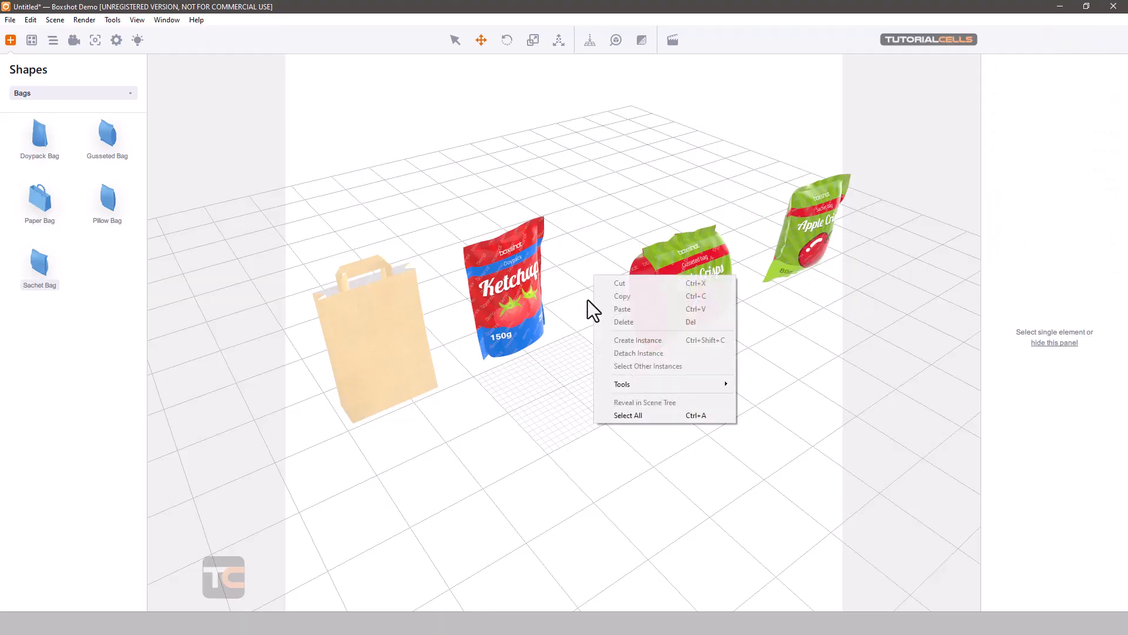
right_click_drag(588, 300, 601, 278)
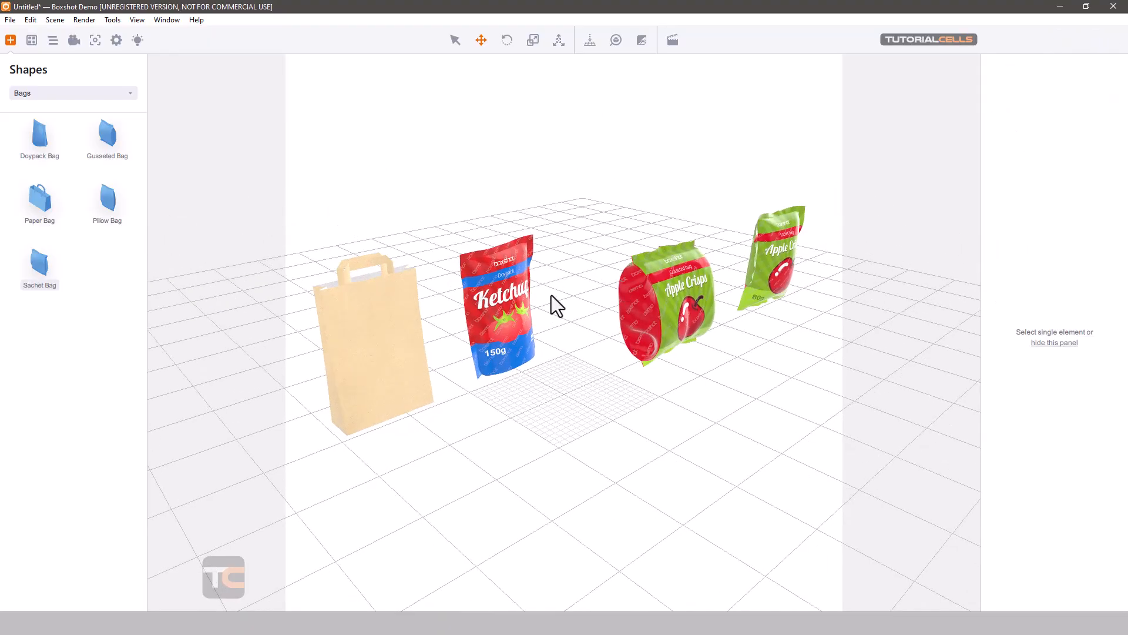
- Fit the view to the paper bag only, with 42% padding and the aspect ratio kept
left_click(386, 314)
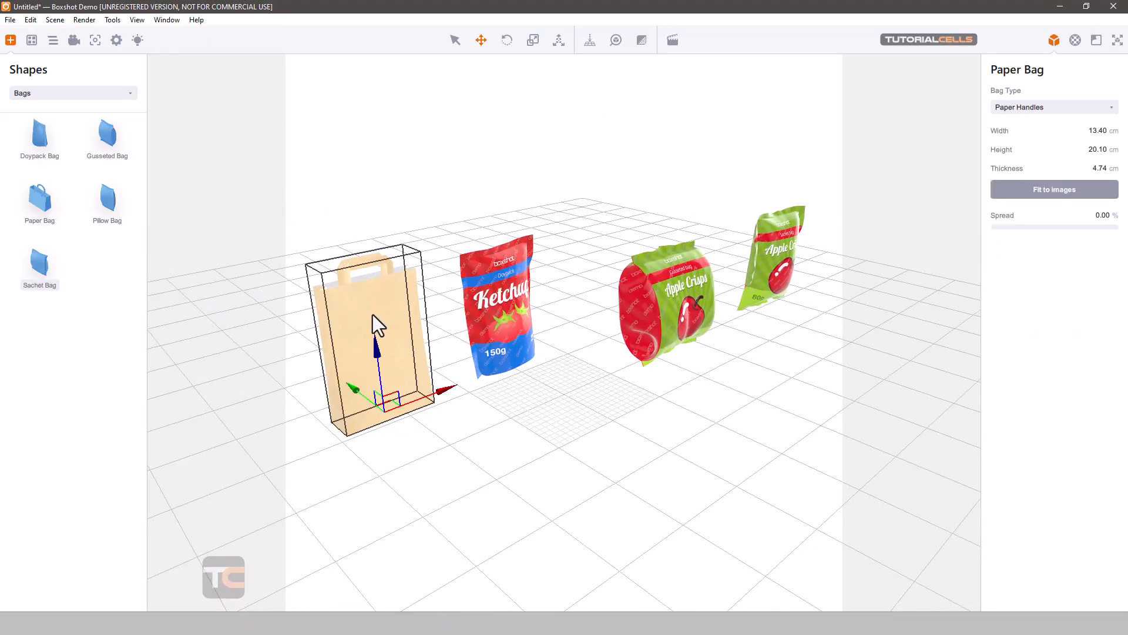
scroll(372, 315, "up", 3)
left_click(615, 40)
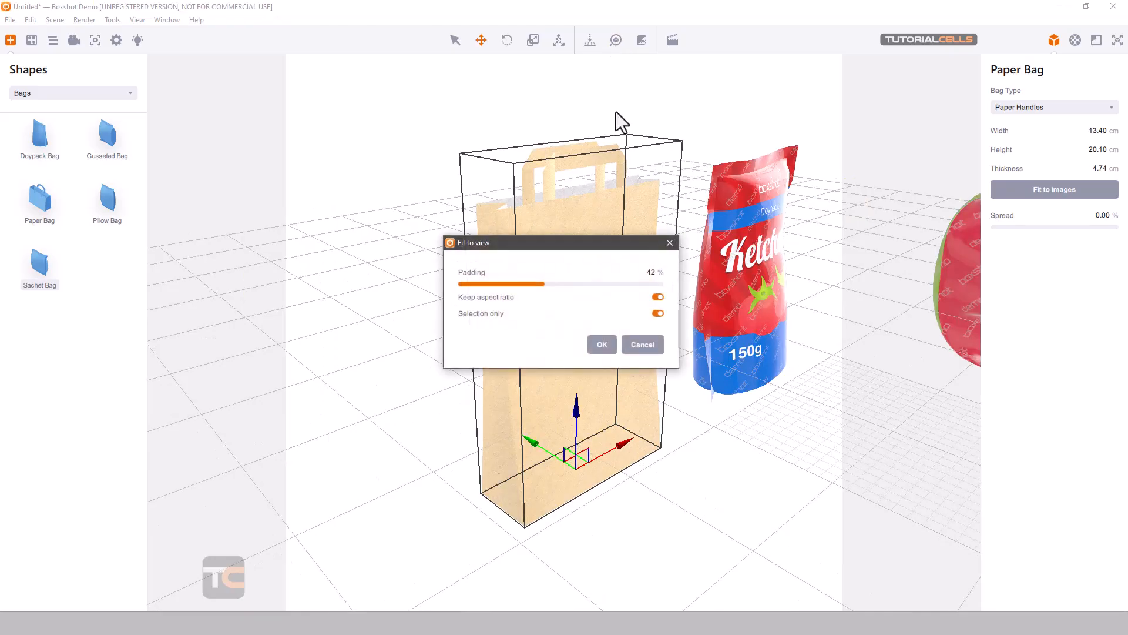
left_click(608, 345)
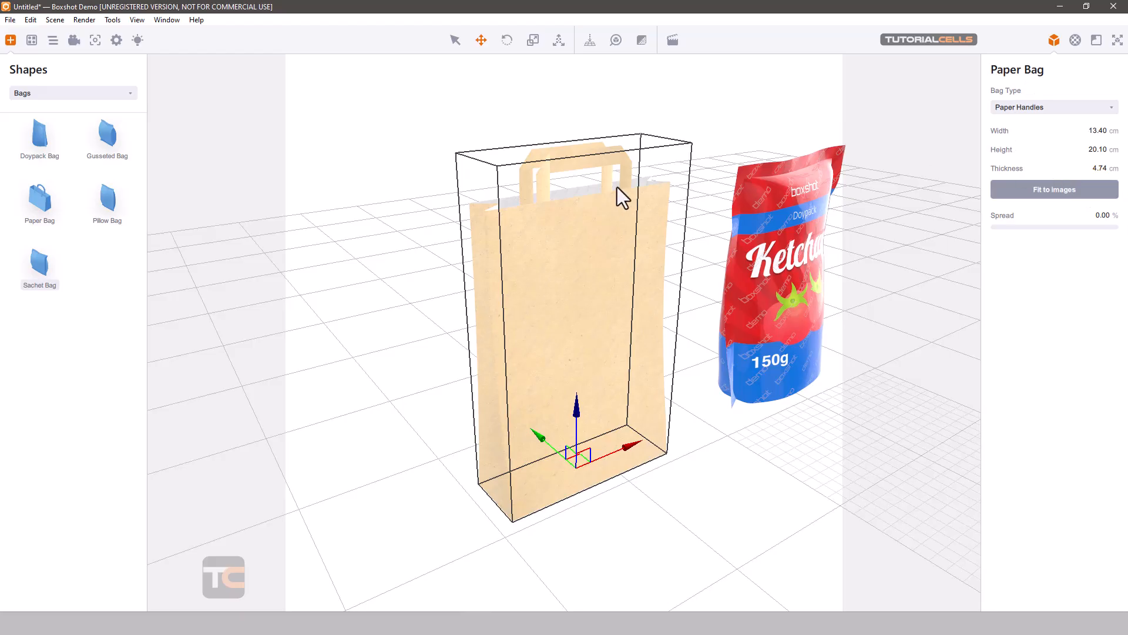
- Try the Handles Up and Square Holes types on the paper bag, and set its bag type to Round Holes
left_click(1075, 40)
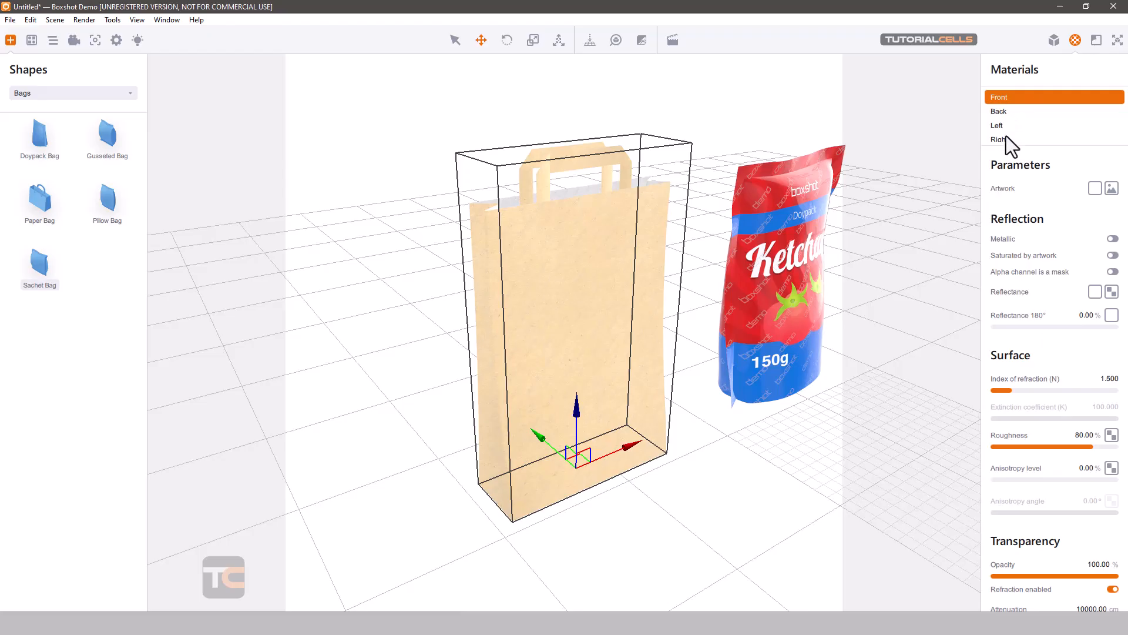
left_click(1053, 40)
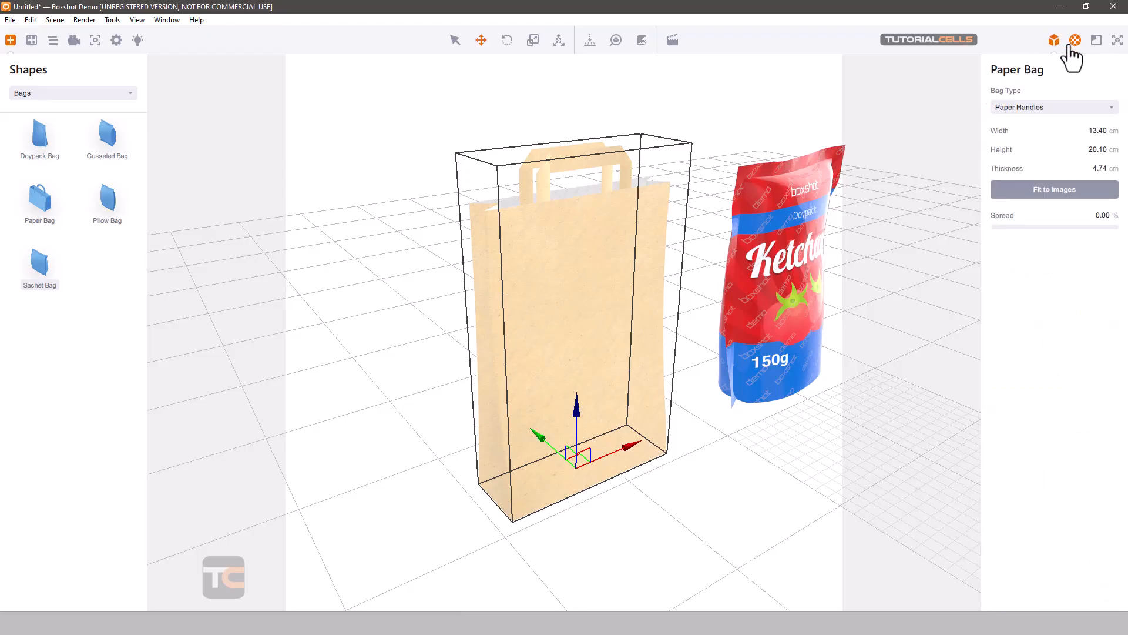
left_click(1006, 111)
left_click(1010, 143)
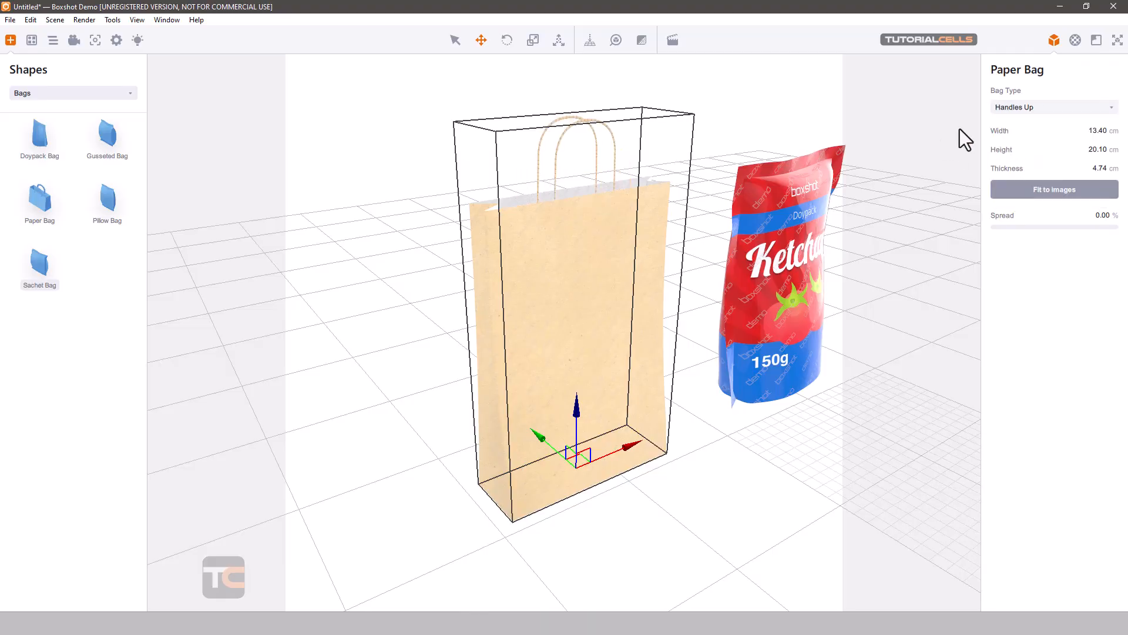
left_click(1026, 109)
left_click(1024, 167)
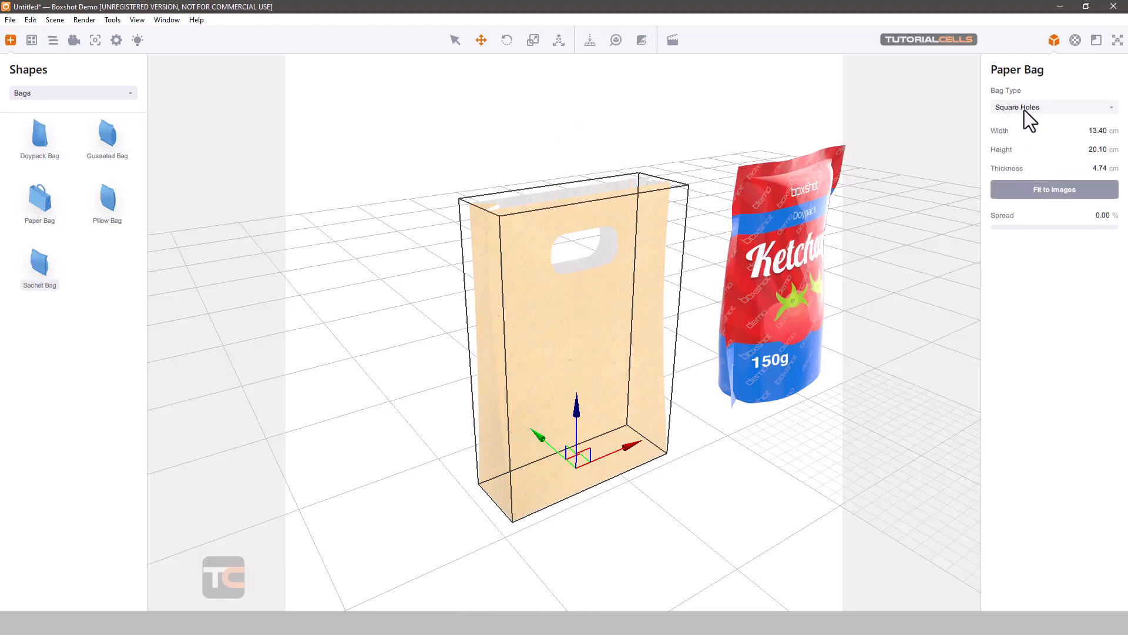
left_click(1027, 109)
left_click(1031, 182)
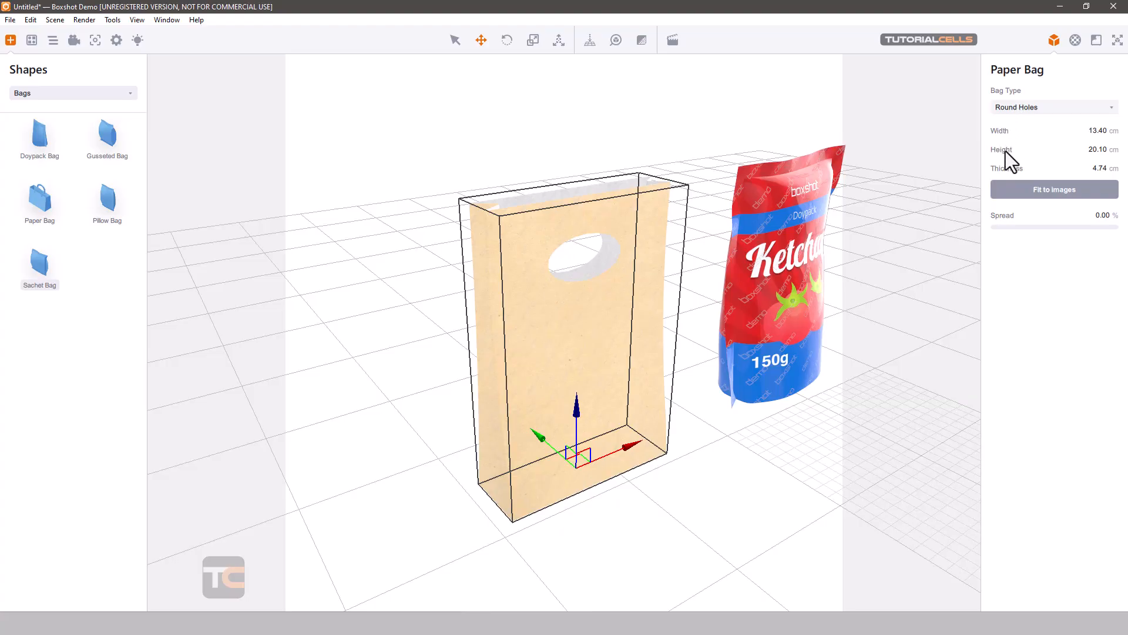
- Try adjusting the Spread of the paper bag and deselect it
middle_click_drag(633, 207, 616, 193)
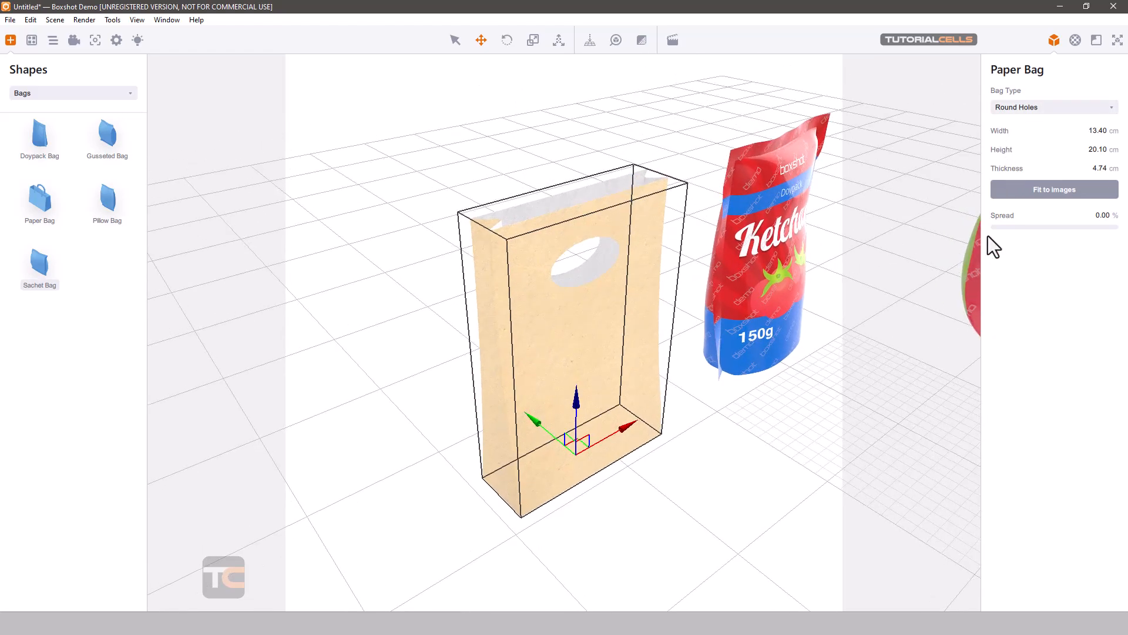
left_click_drag(1004, 228, 941, 226)
left_click(698, 333)
- Set the ketchup Doypack Bag's asymmetry to 40.83%, deformation to 35.32% and volume to 45.87%
middle_click_drag(691, 329, 499, 397)
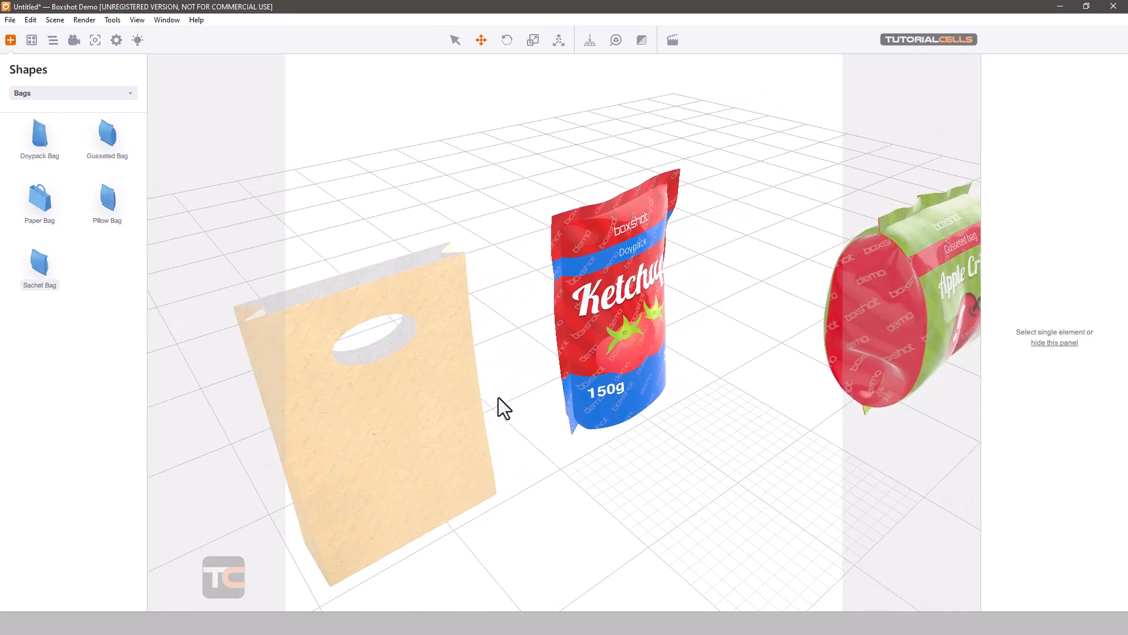
scroll(596, 319, "up", 3)
left_click(614, 297)
right_click_drag(615, 297, 621, 321)
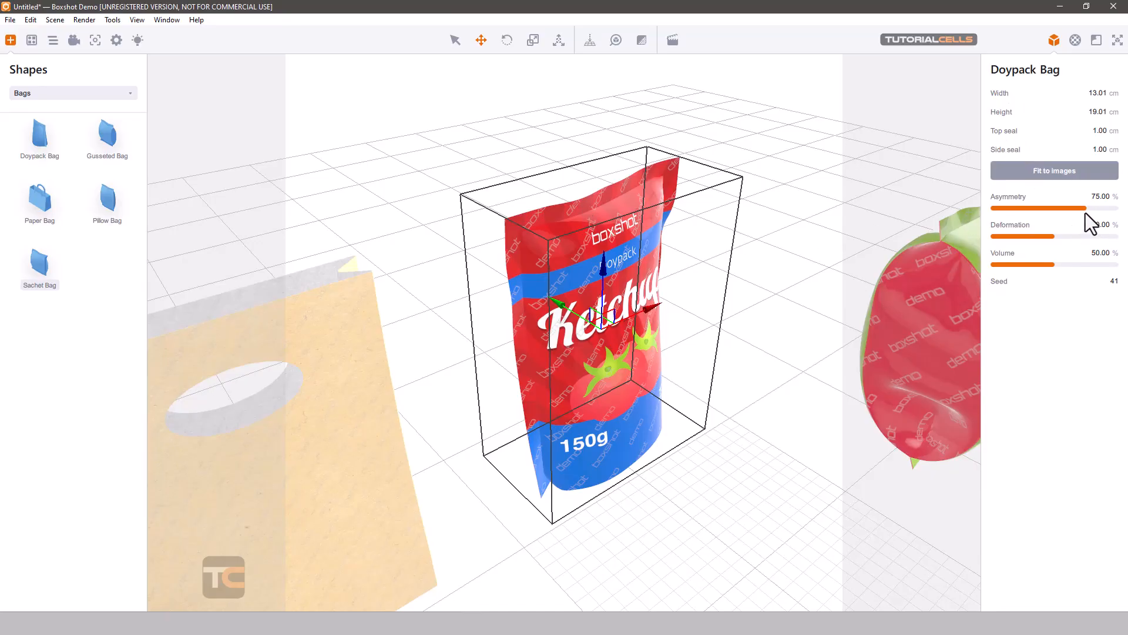
left_click_drag(1060, 206, 1050, 259)
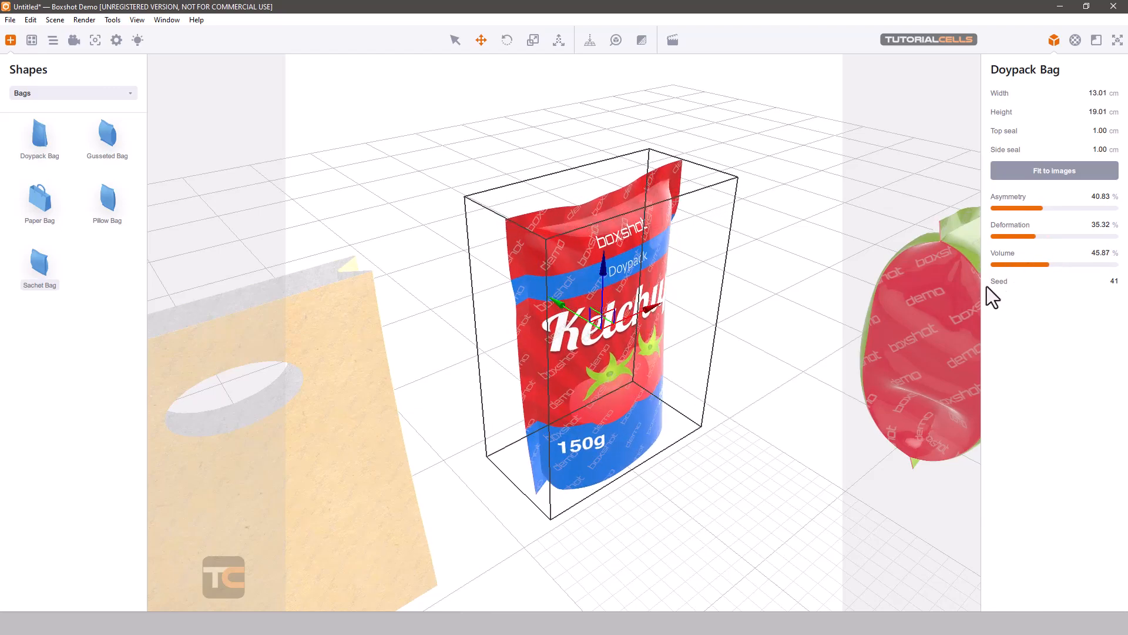
- Try flipping the Gusseted Bag's back seal, leave it unflipped, and set the bag's thickness to 47.71%
mouse_move(745, 277)
middle_mouse_down()
mouse_move(415, 323)
mouse_move(329, 320)
middle_mouse_up()
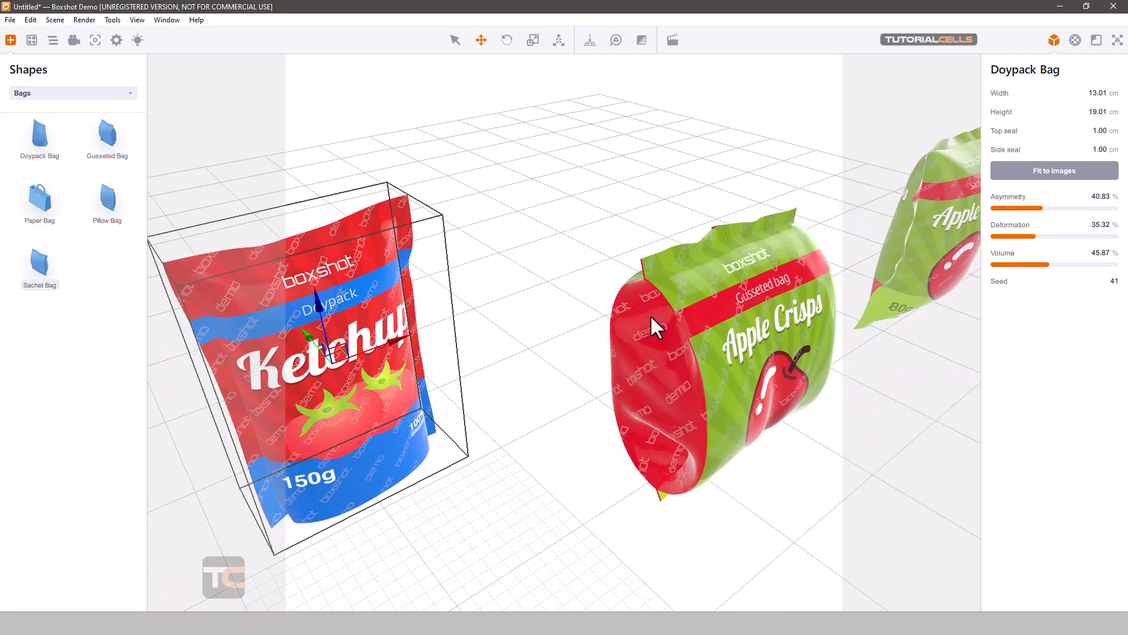
middle_click_drag(723, 311, 631, 315)
left_click(632, 314)
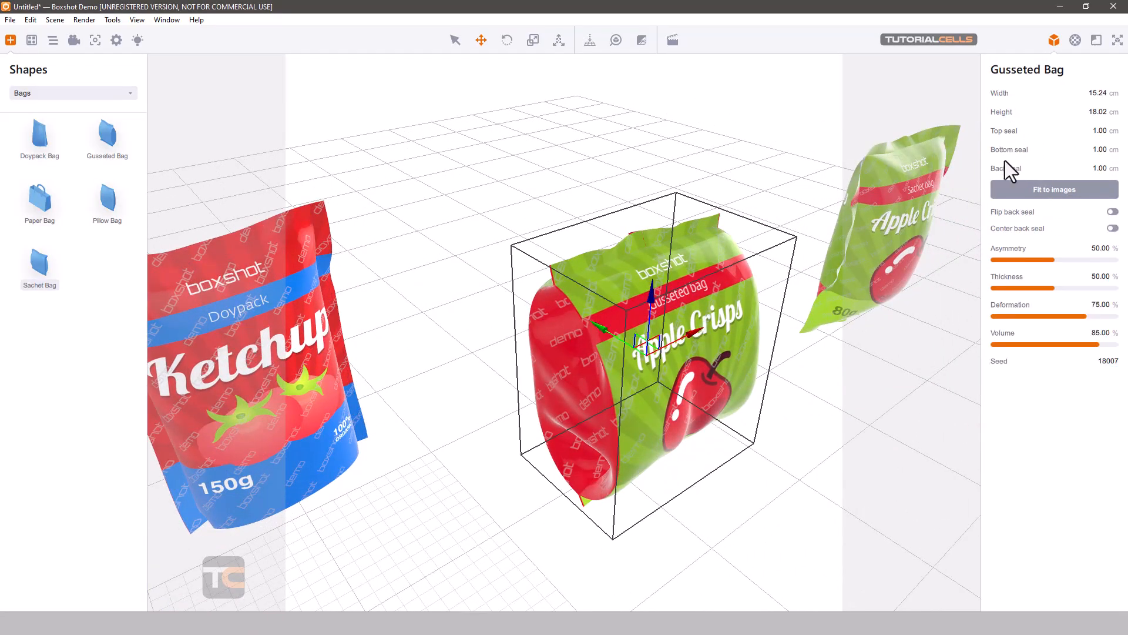
left_click(1112, 212)
left_click(1112, 212)
mouse_move(1035, 290)
left_mouse_down()
mouse_move(1073, 287)
mouse_move(1028, 290)
mouse_move(1049, 301)
left_mouse_up()
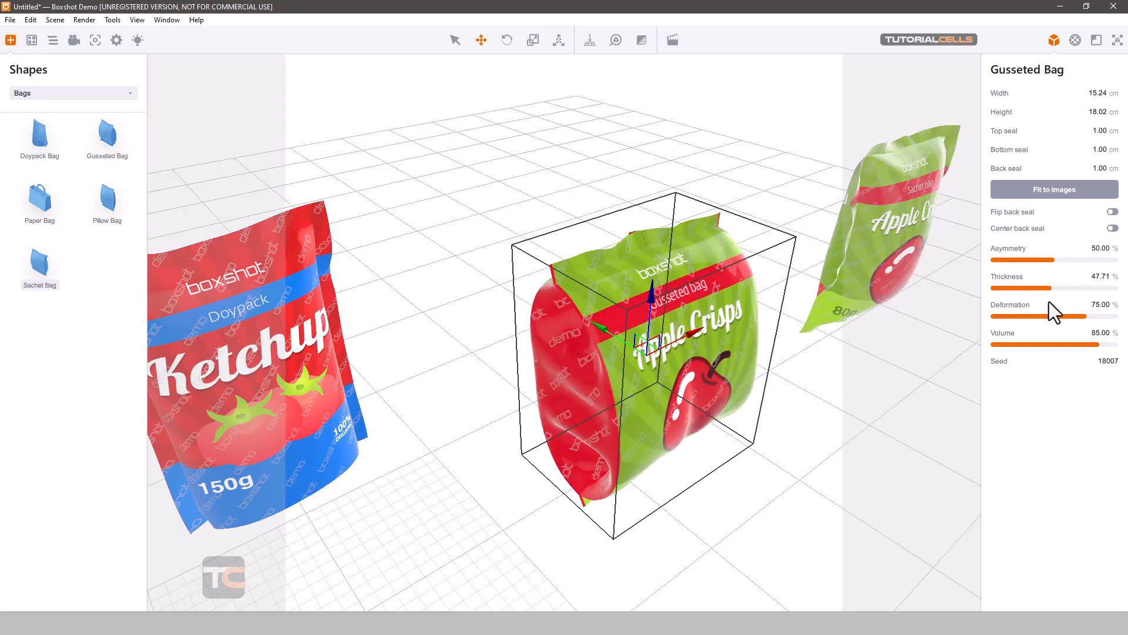
- Delete the Sachet Bag and the Gusseted Bag from the scene
left_click_drag(798, 221, 688, 252)
left_click(728, 237)
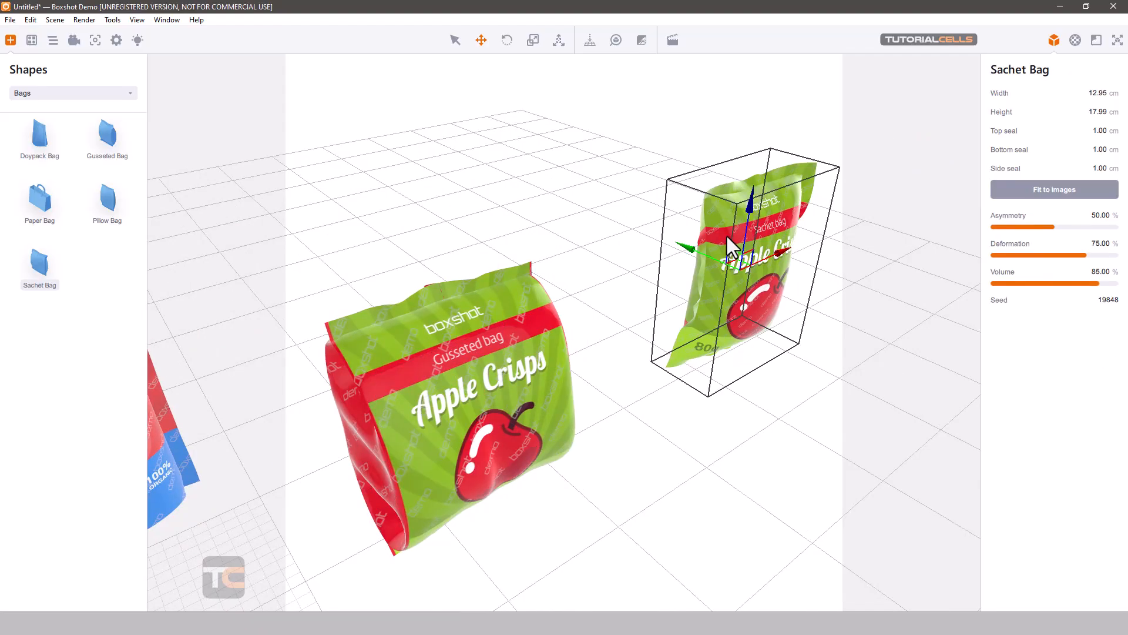
key("Delete")
left_click(445, 318)
key("Delete")
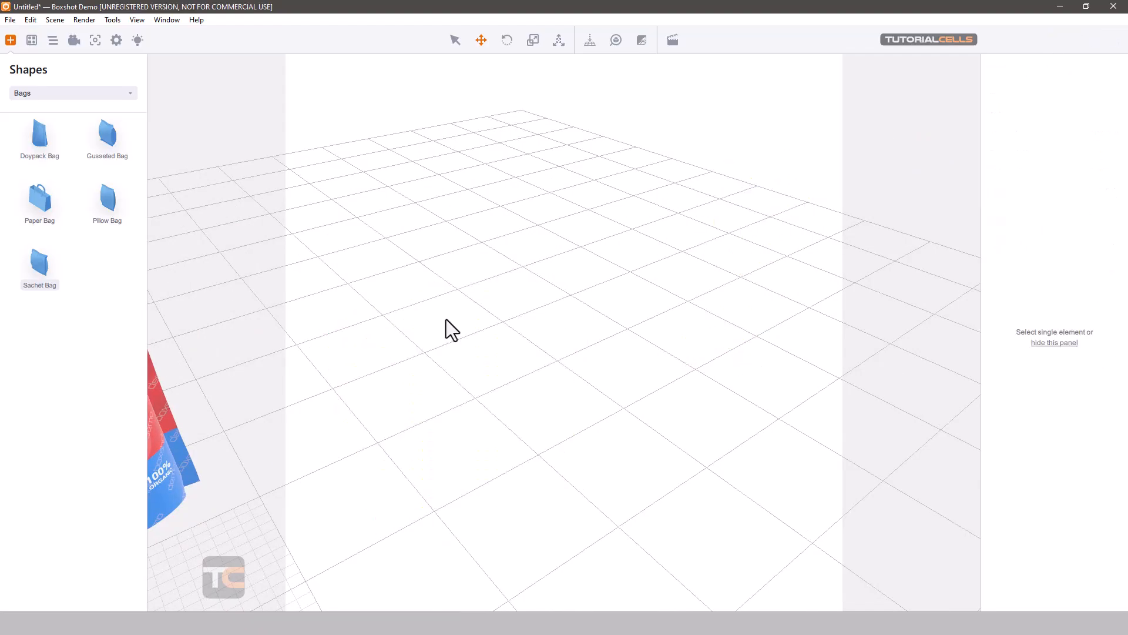
- Delete the ketchup Doypack Bag and the paper bag to empty the scene
scroll(446, 329, "down", 3)
scroll(443, 335, "down", 3)
middle_click_drag(436, 336, 712, 274)
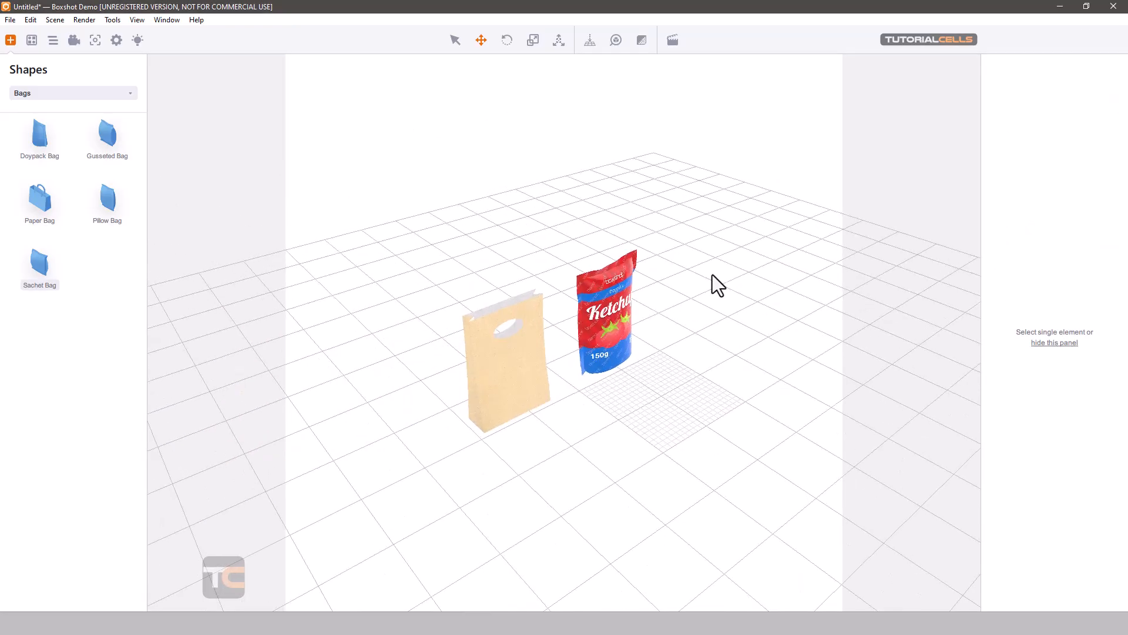
left_click(625, 302)
key("Delete")
left_click(492, 343)
key("Delete")
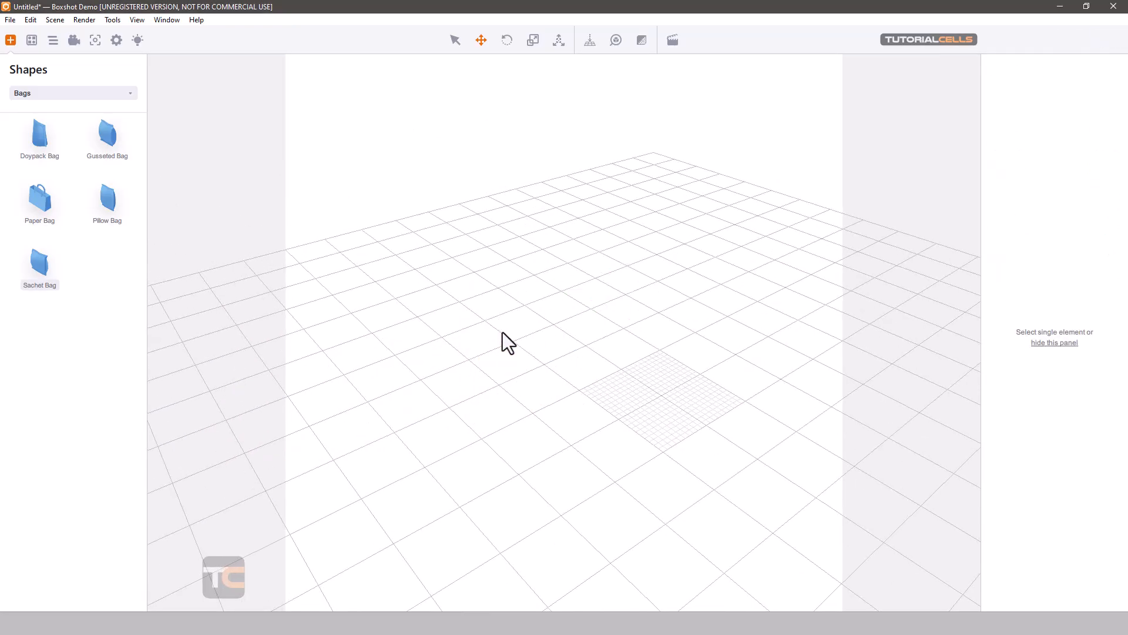
- Switch to the Books shapes, place a Hard Cover Book in the scene, and fit the view to it with 42% padding
left_click(64, 94)
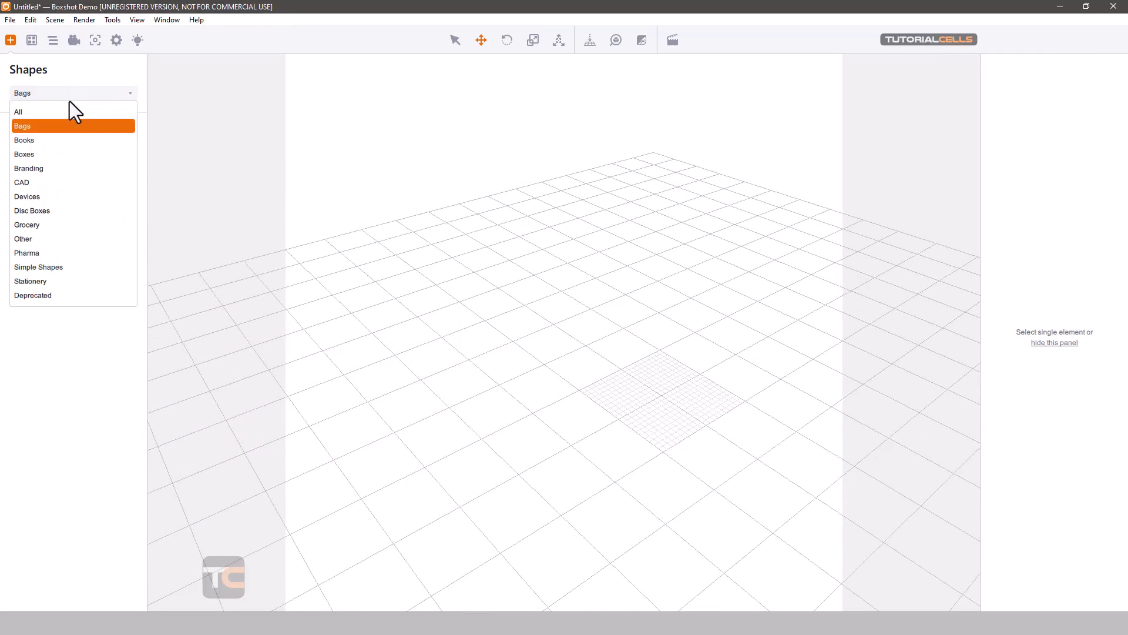
left_click(54, 139)
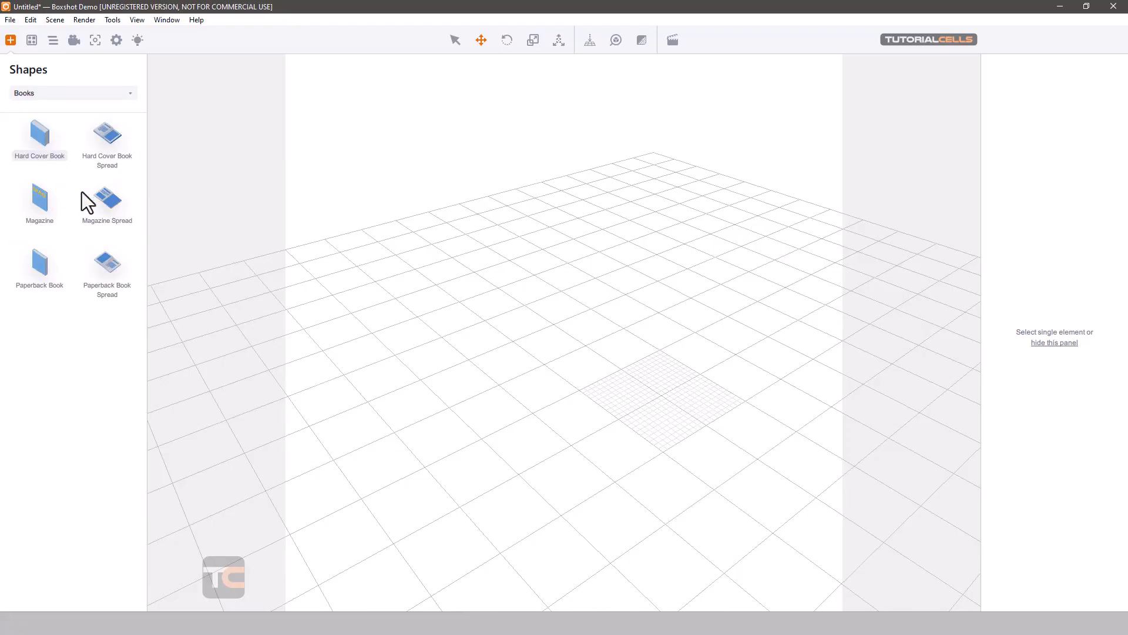
left_click_drag(41, 129, 587, 358)
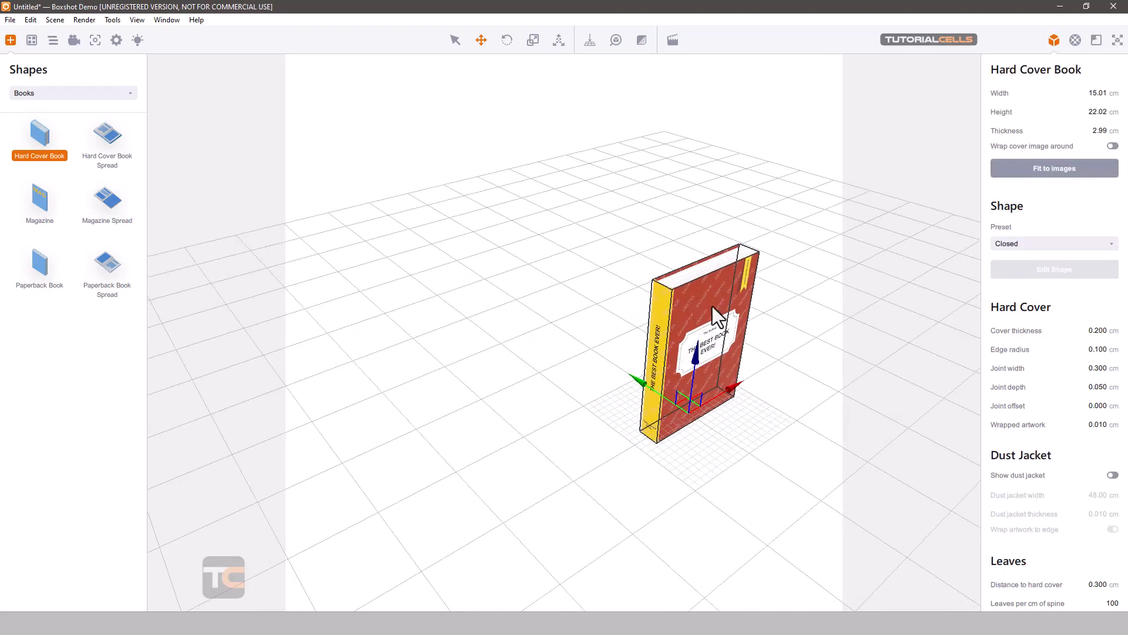
left_click(615, 41)
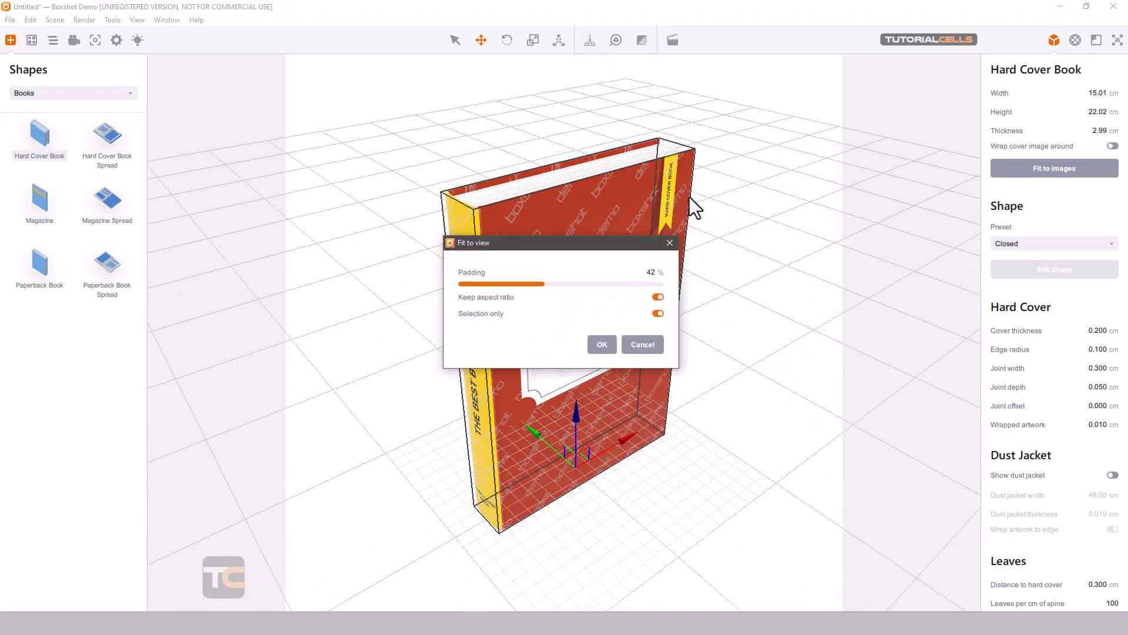
left_click(607, 347)
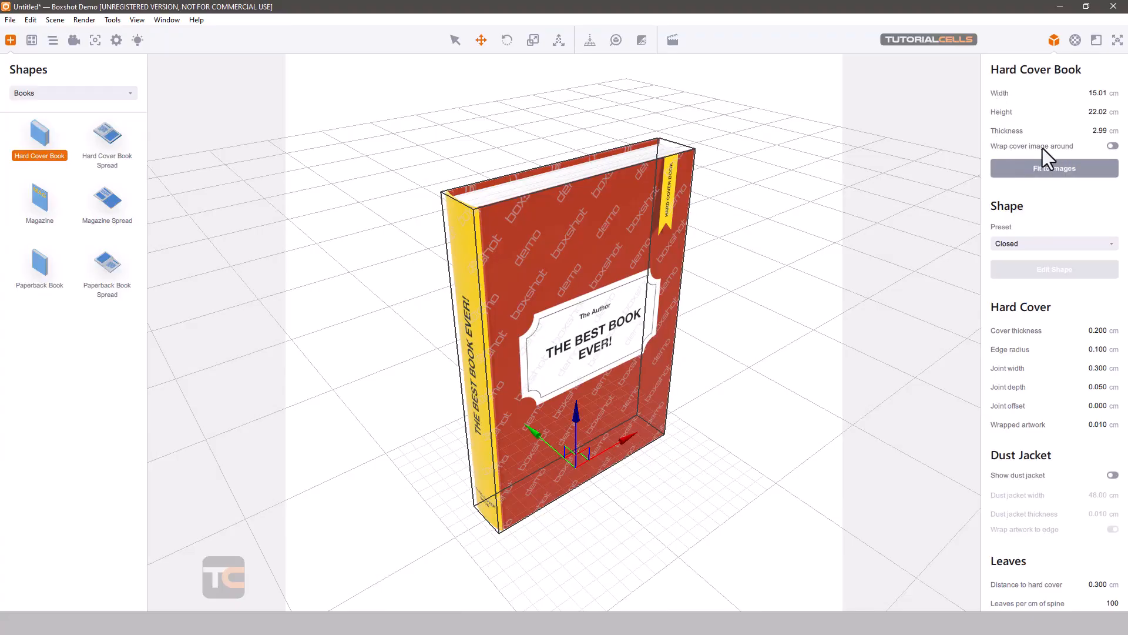
- Try the Cover open a bit preset on the hard cover book, followed by the Open a bit preset
left_click(1020, 244)
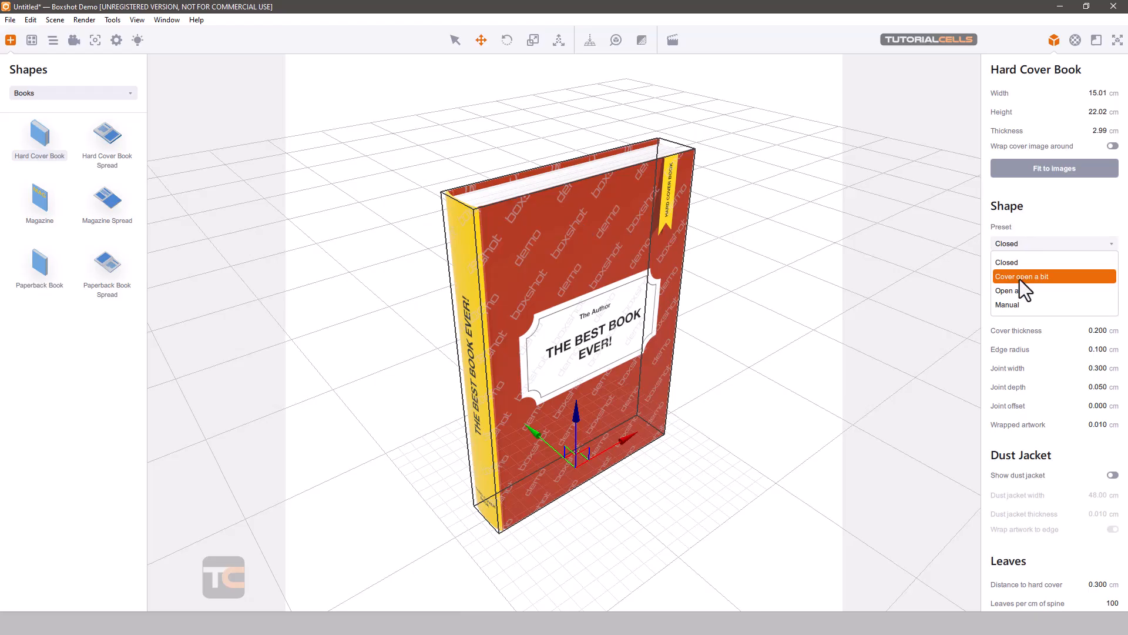
left_click(1020, 277)
left_click_drag(701, 211, 562, 220)
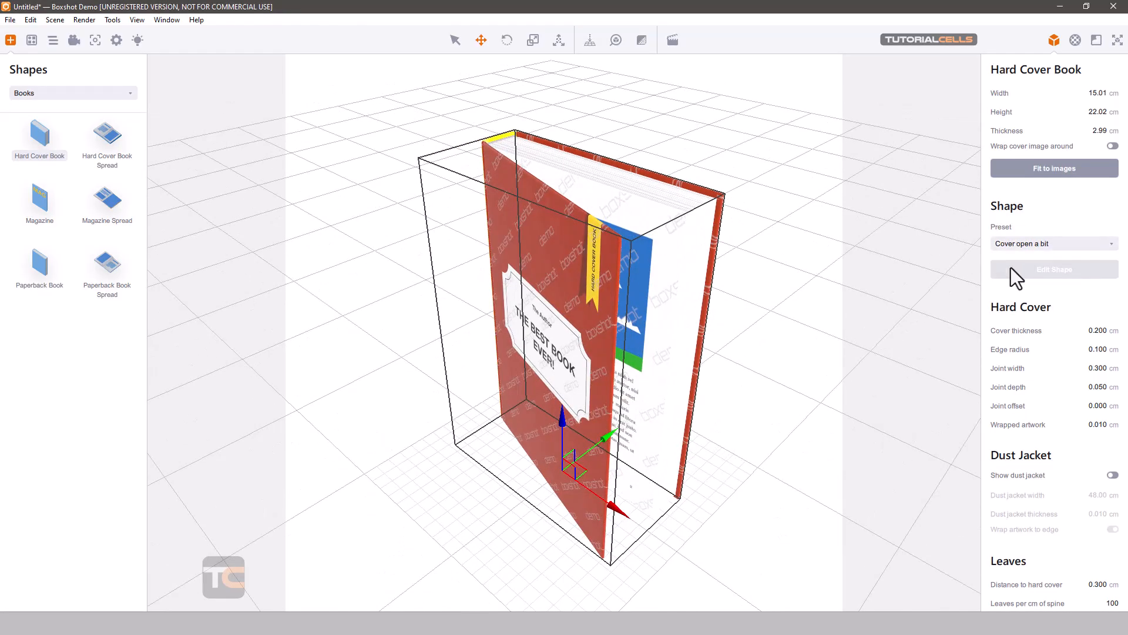
left_click(1064, 244)
left_click(1031, 294)
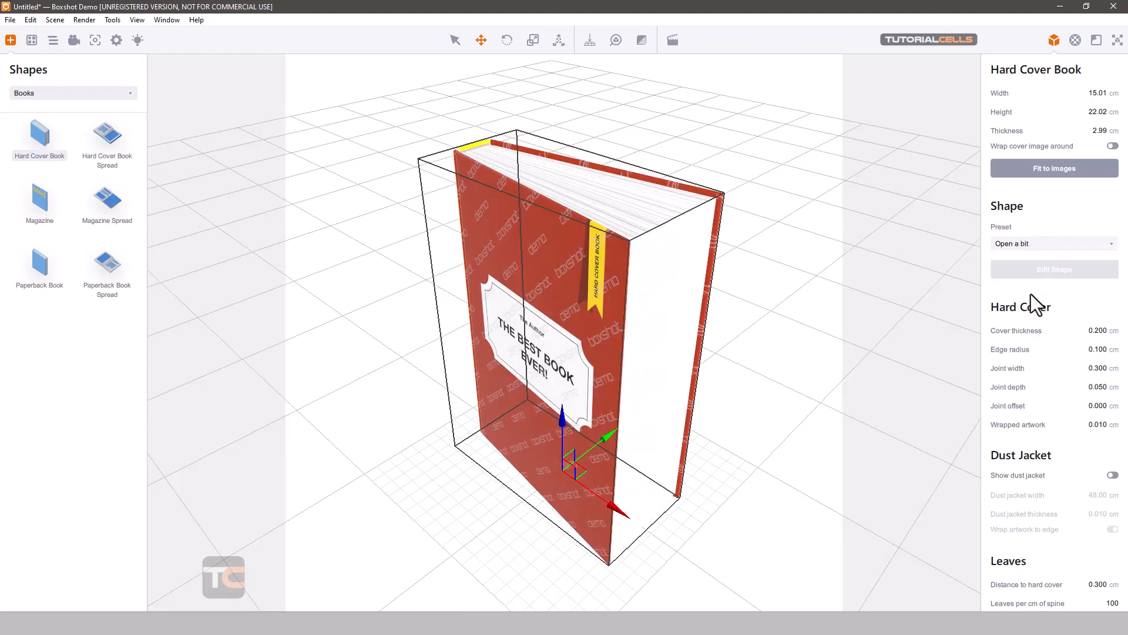
- Set the book's shape preset to Manual and, in the shape editor, move the front cover's end point to X 19.28, Y -6.15
left_click(1016, 244)
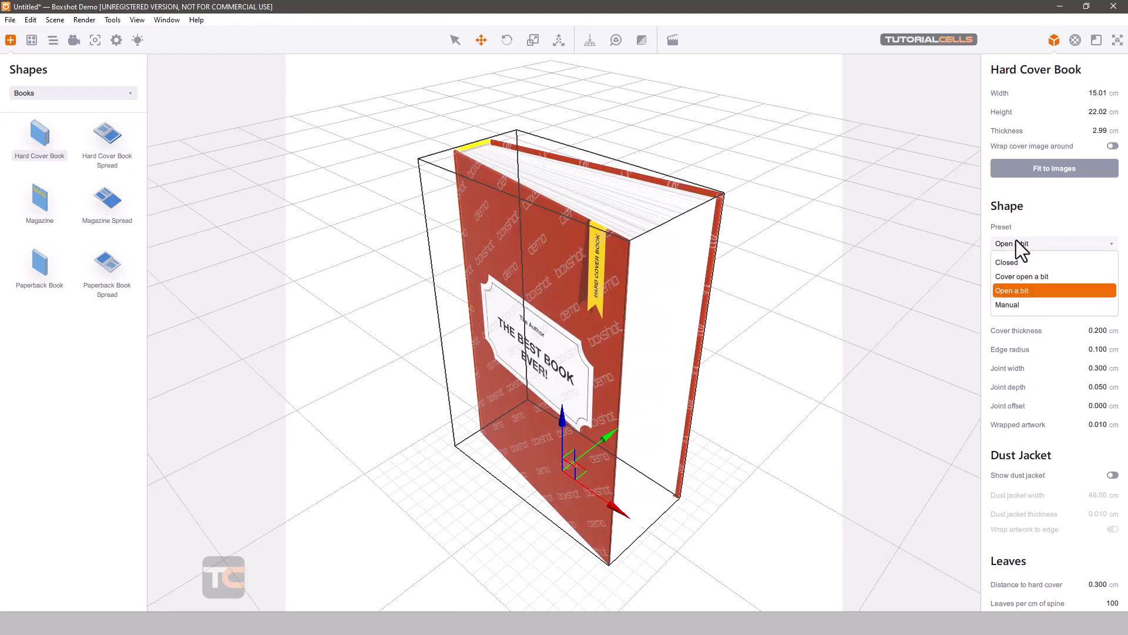
left_click(1024, 305)
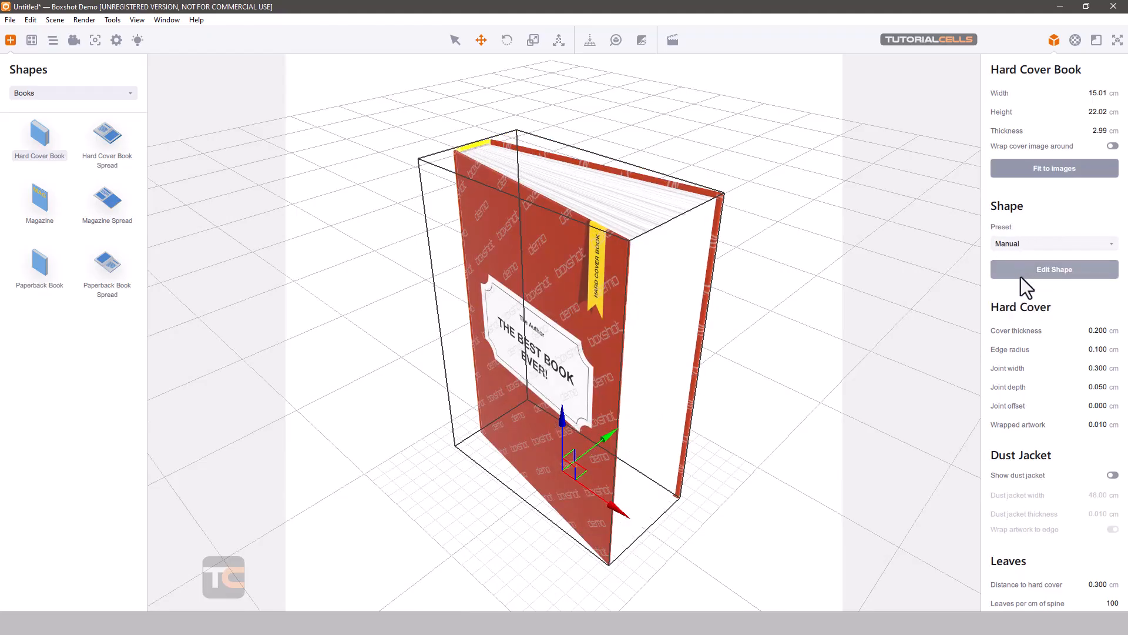
left_click(1024, 272)
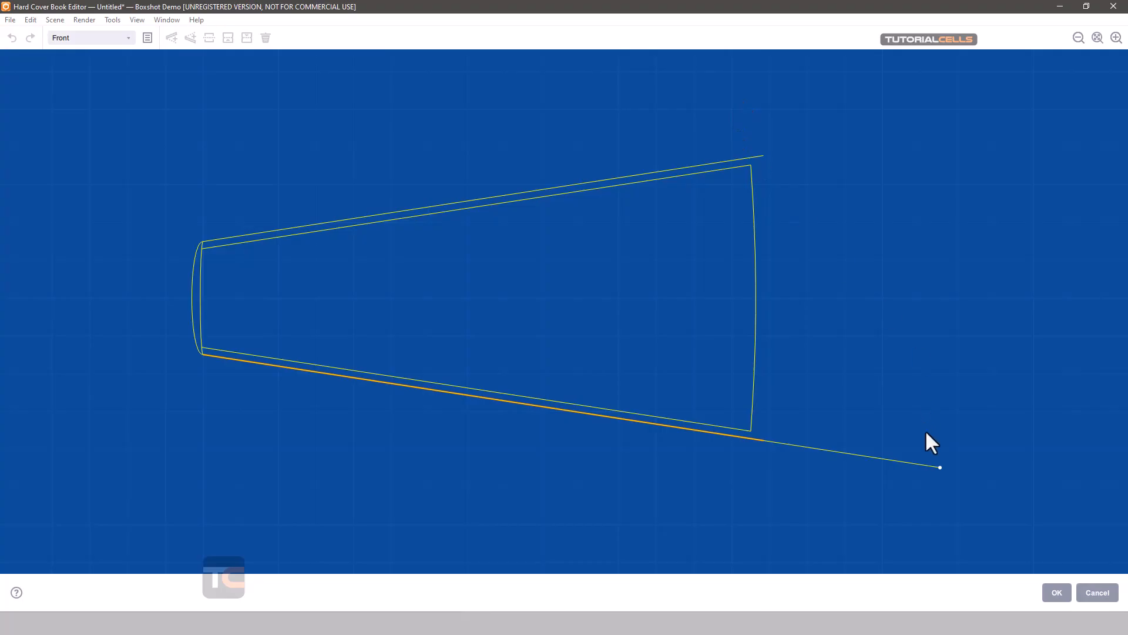
left_click_drag(939, 468, 931, 530)
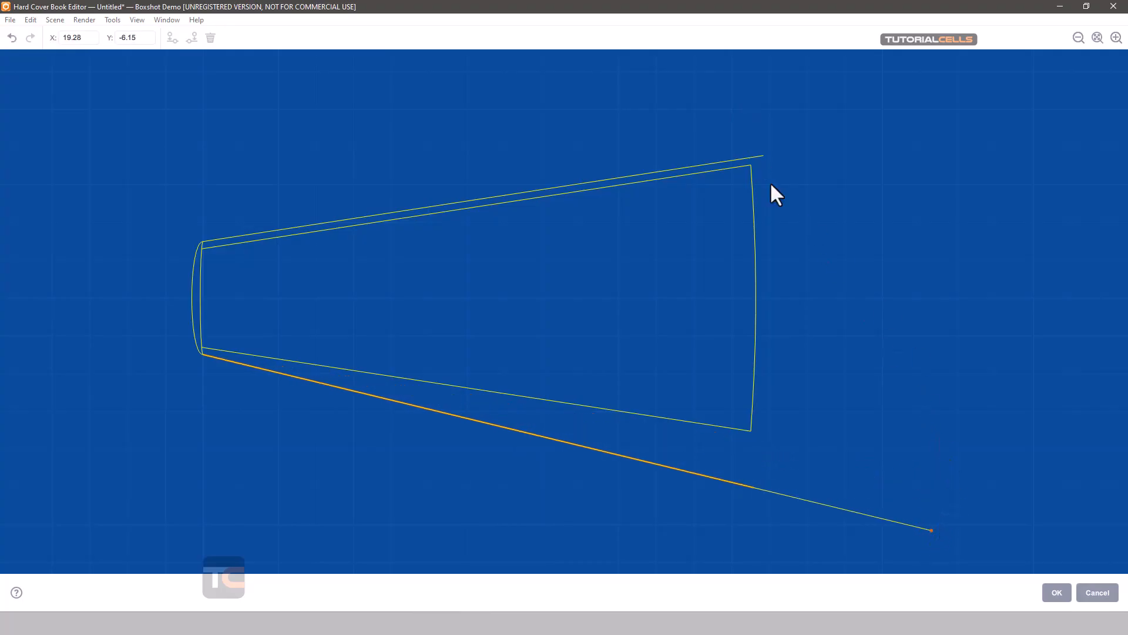
- Curve the page block by moving its upper outer handle to X 18.23, Y 3.20 and adjusting the lower outer and upper spine-side handles
left_click(754, 213)
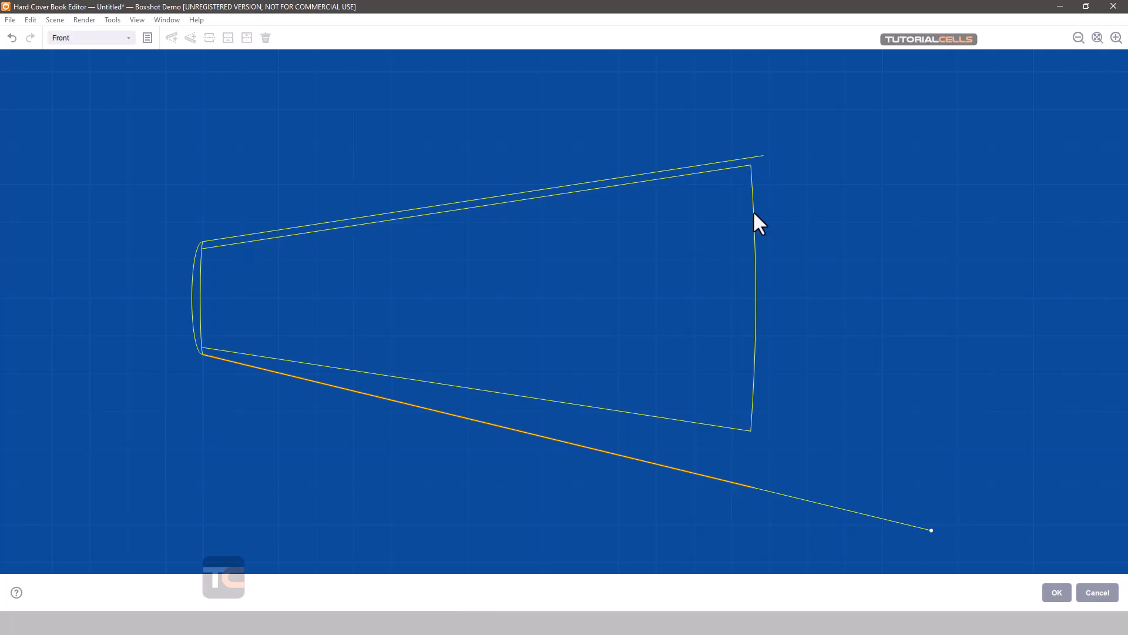
left_click(743, 170)
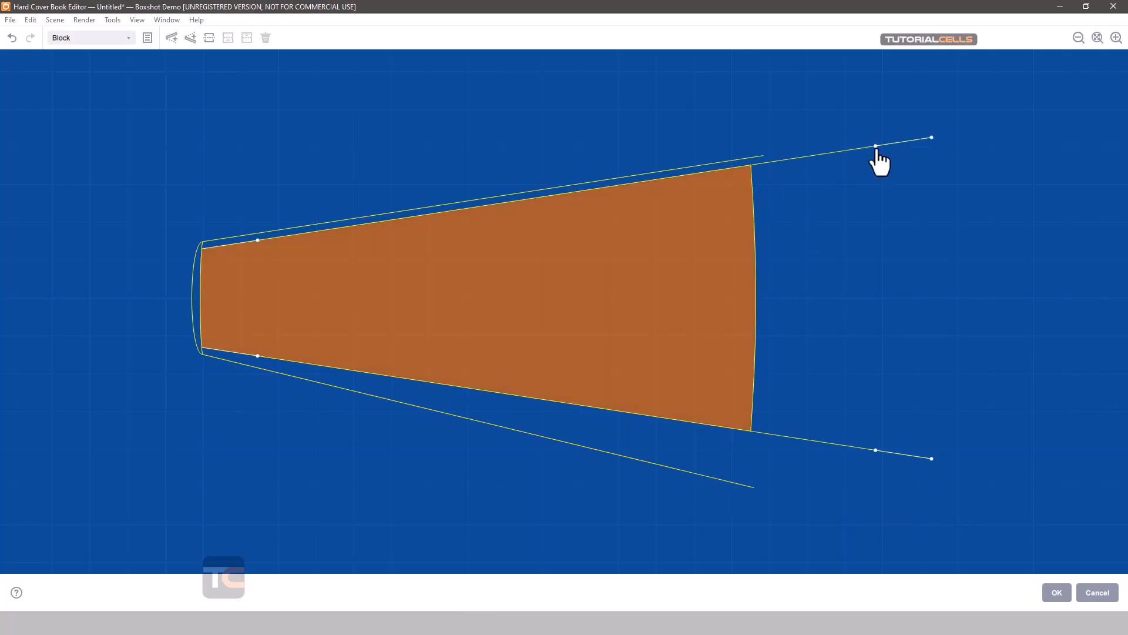
left_click_drag(877, 150, 891, 176)
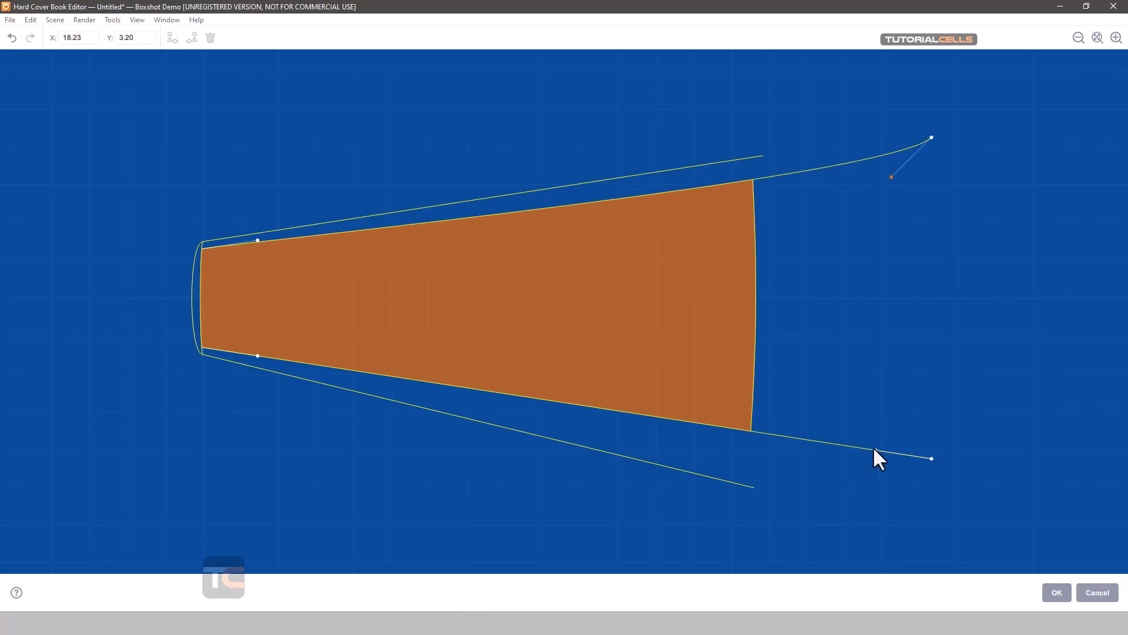
left_click_drag(874, 449, 875, 365)
left_click(875, 425)
left_click_drag(255, 204, 268, 222)
mouse_move(254, 318)
middle_mouse_down()
mouse_move(274, 294)
mouse_move(266, 354)
middle_mouse_up()
- Slant the spine by moving its upper end point to X 0.99, Y 1.33, and apply the edited book shape
left_click(200, 297)
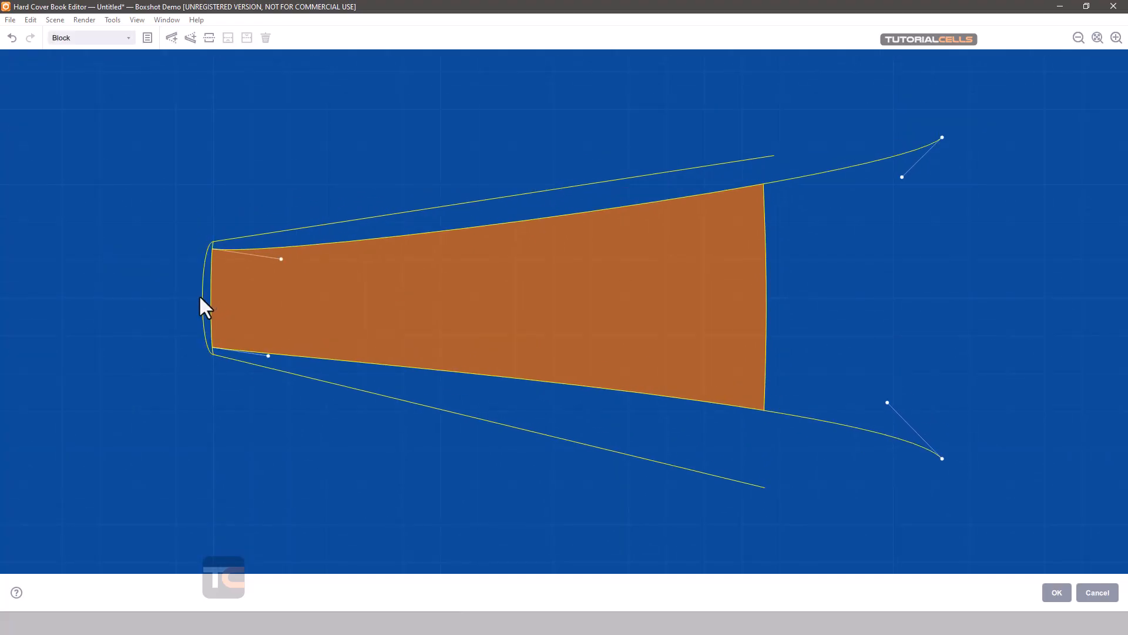
left_click_drag(212, 241, 258, 243)
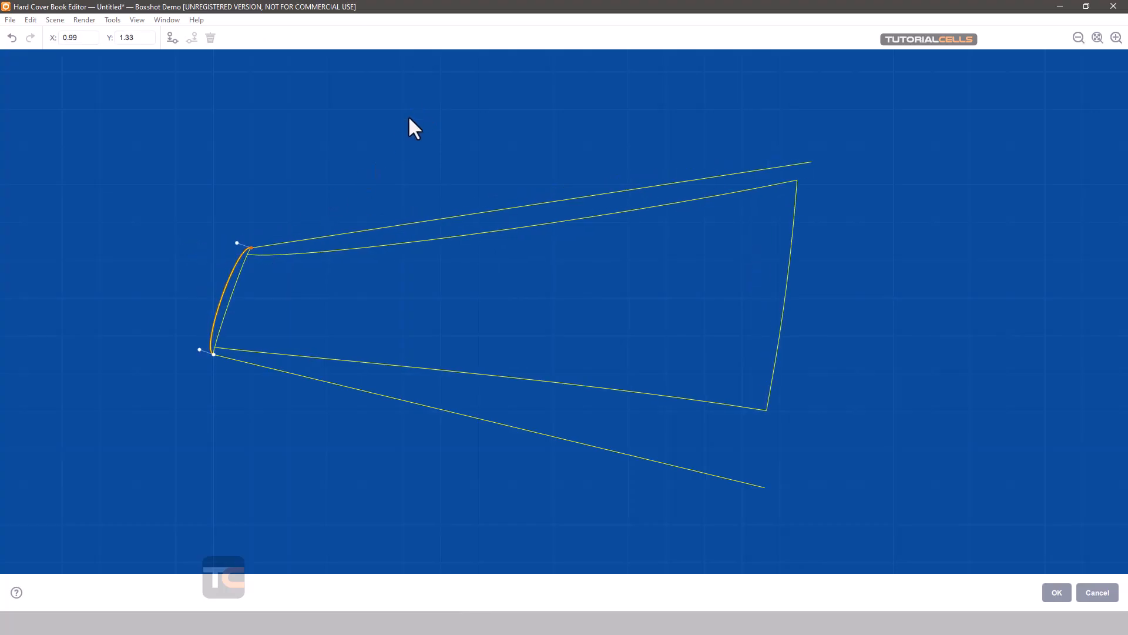
left_click(1052, 593)
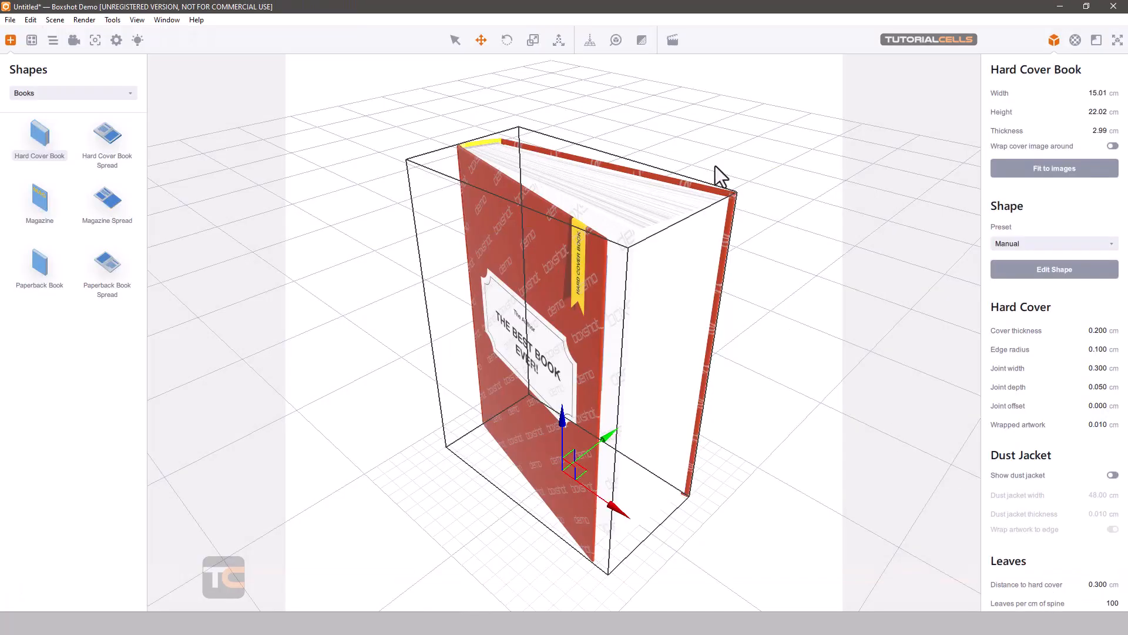
- Examine the reshaped book from above and from the front, and review its outline in the shape editor
left_click_drag(715, 166, 684, 247)
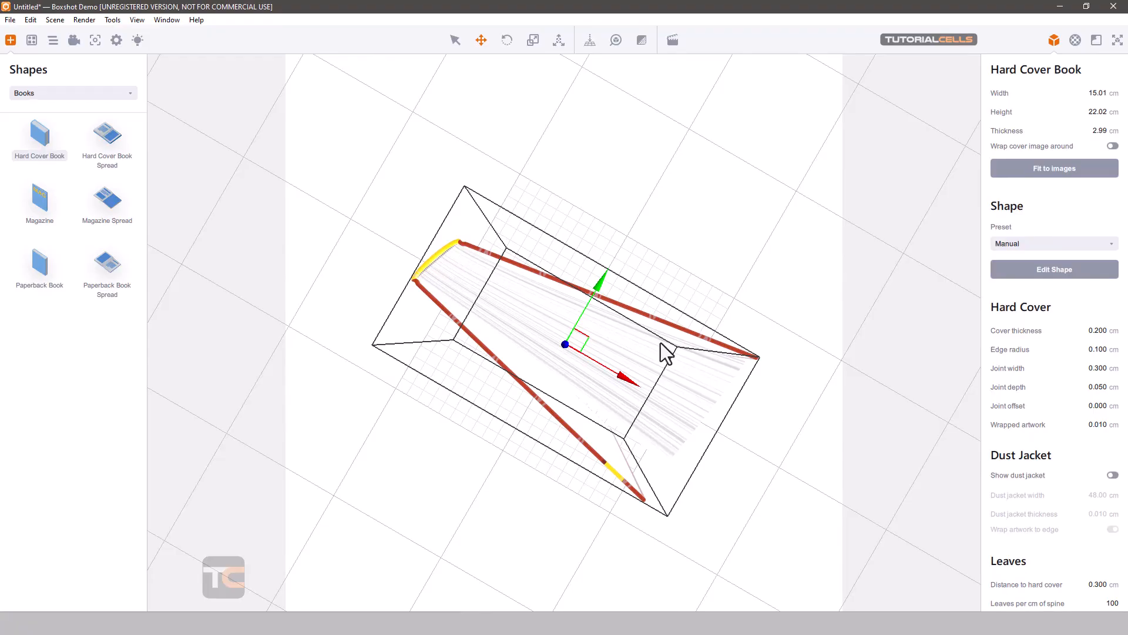
left_click_drag(662, 353, 512, 201)
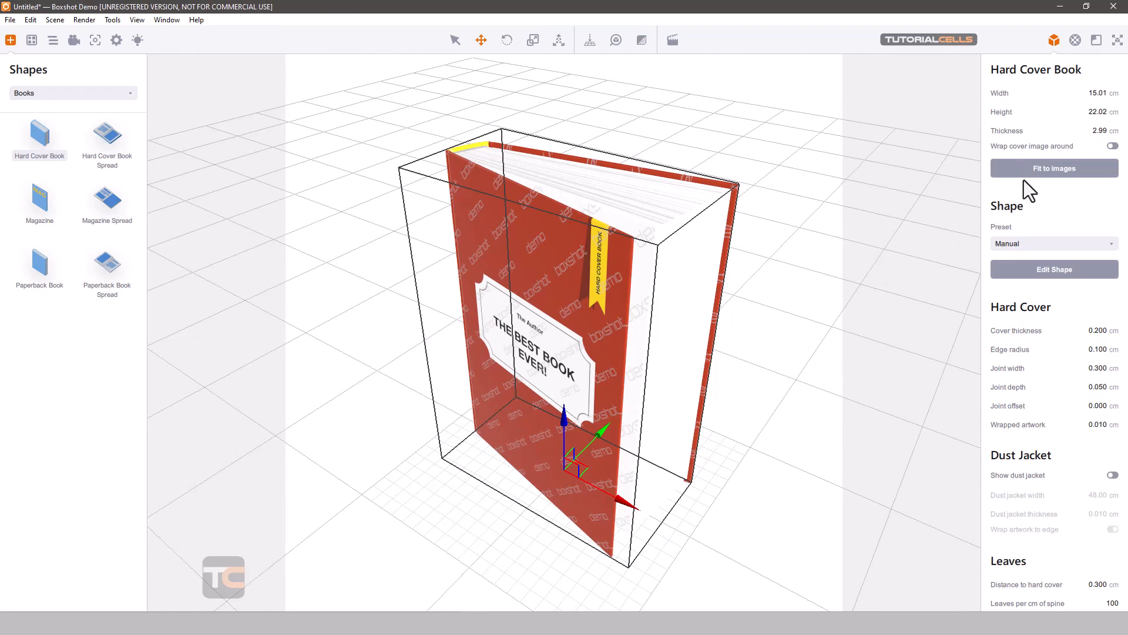
left_click(1028, 274)
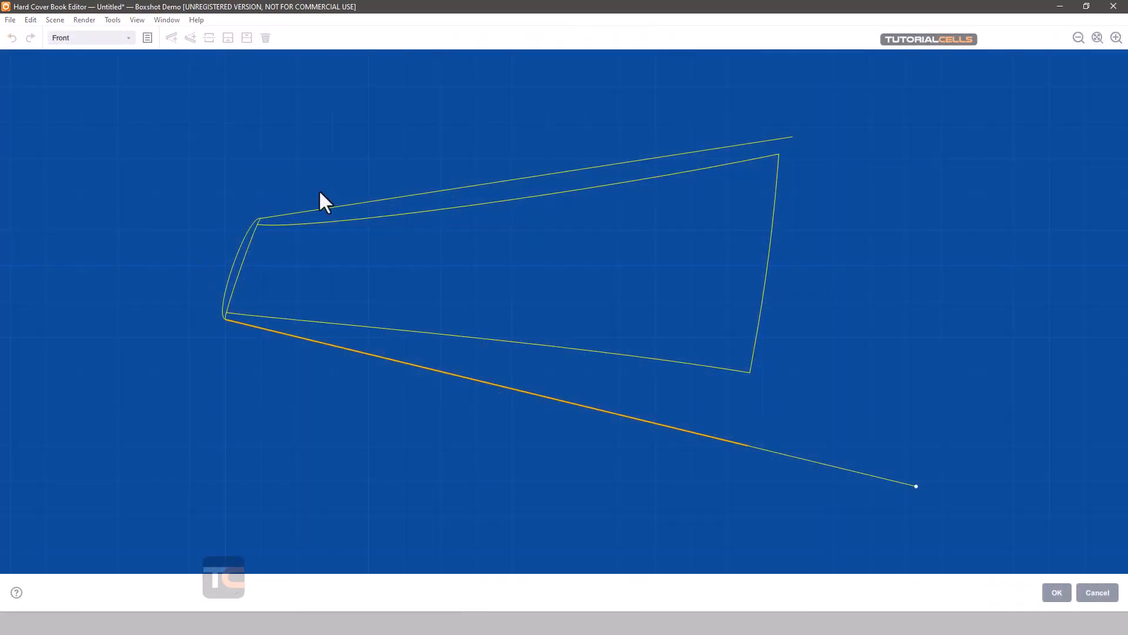
left_click(1055, 591)
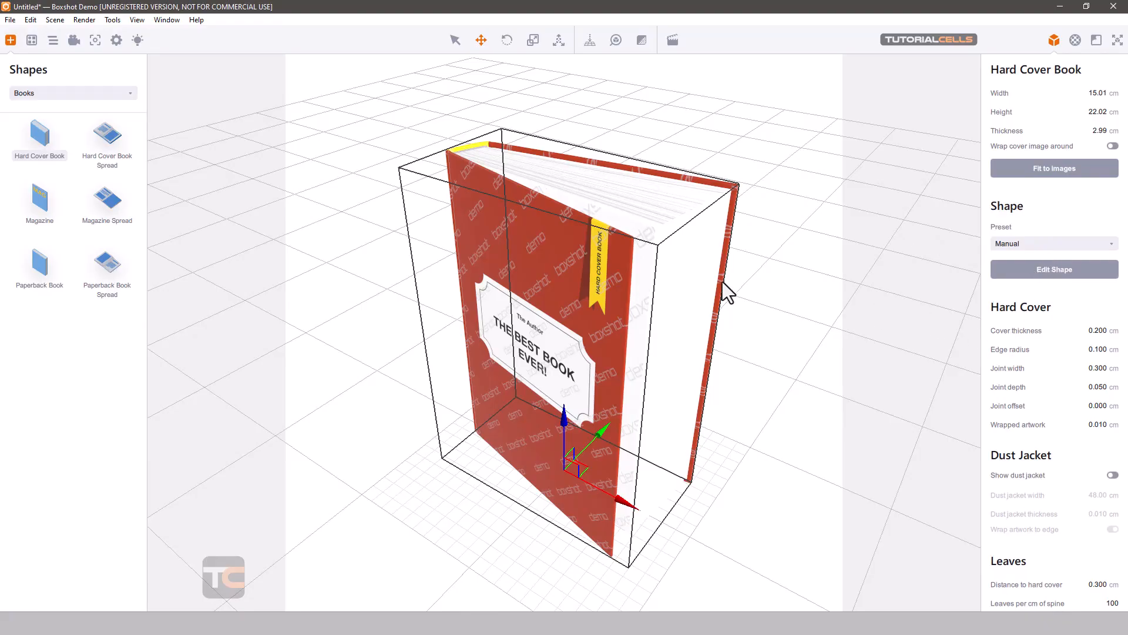
- Set the hard cover book's shape preset to Cover open a bit
scroll(782, 279, "down", 2)
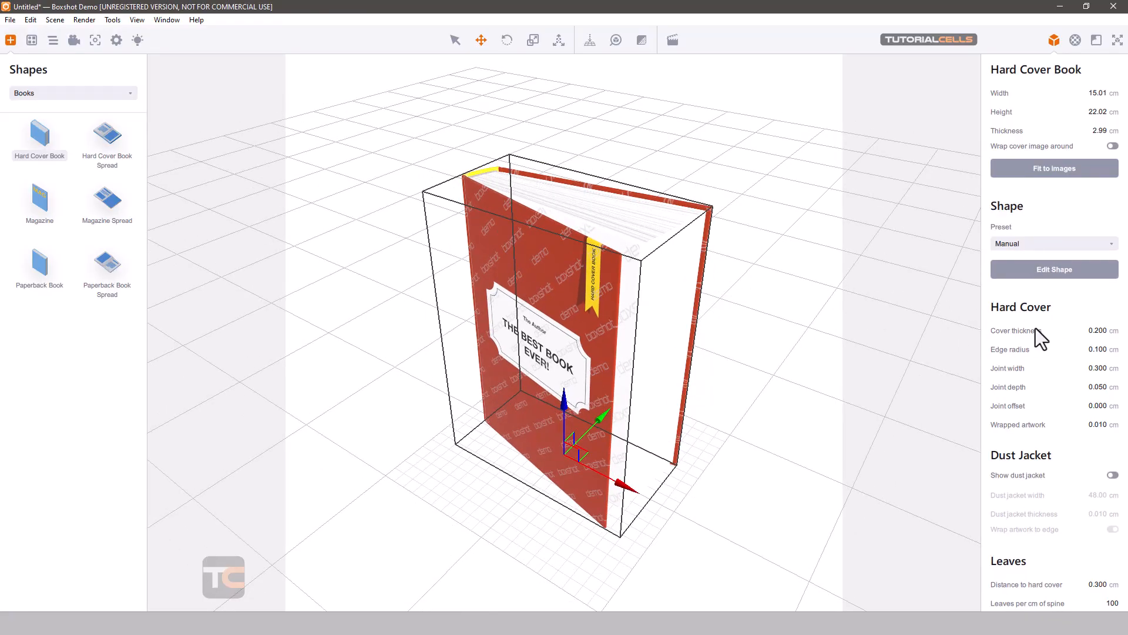
left_click(1033, 243)
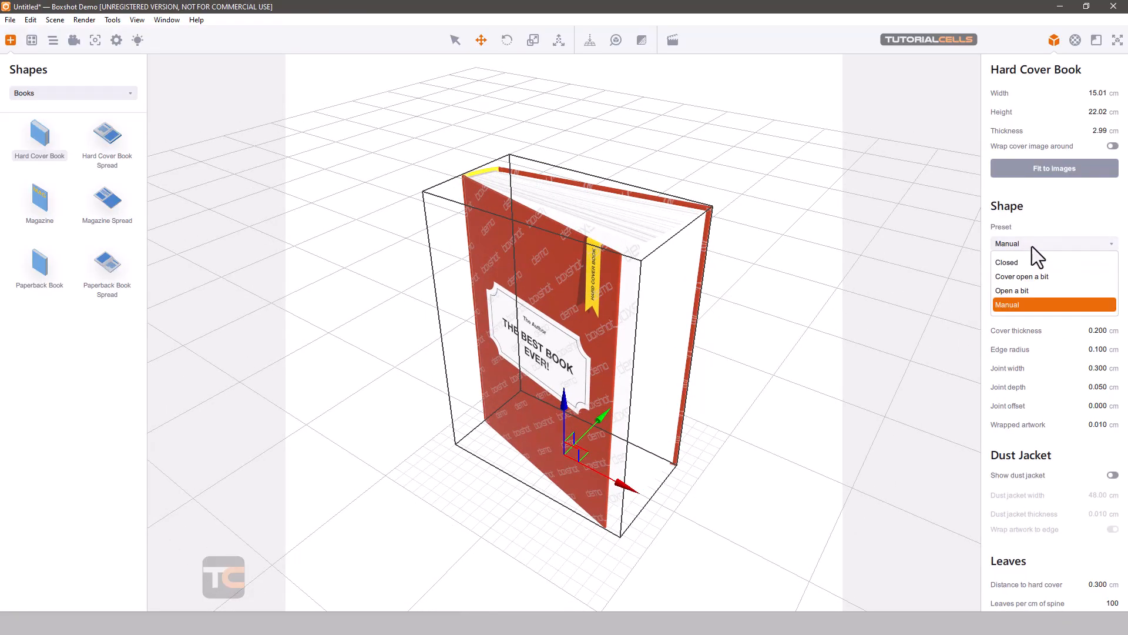
left_click(1020, 275)
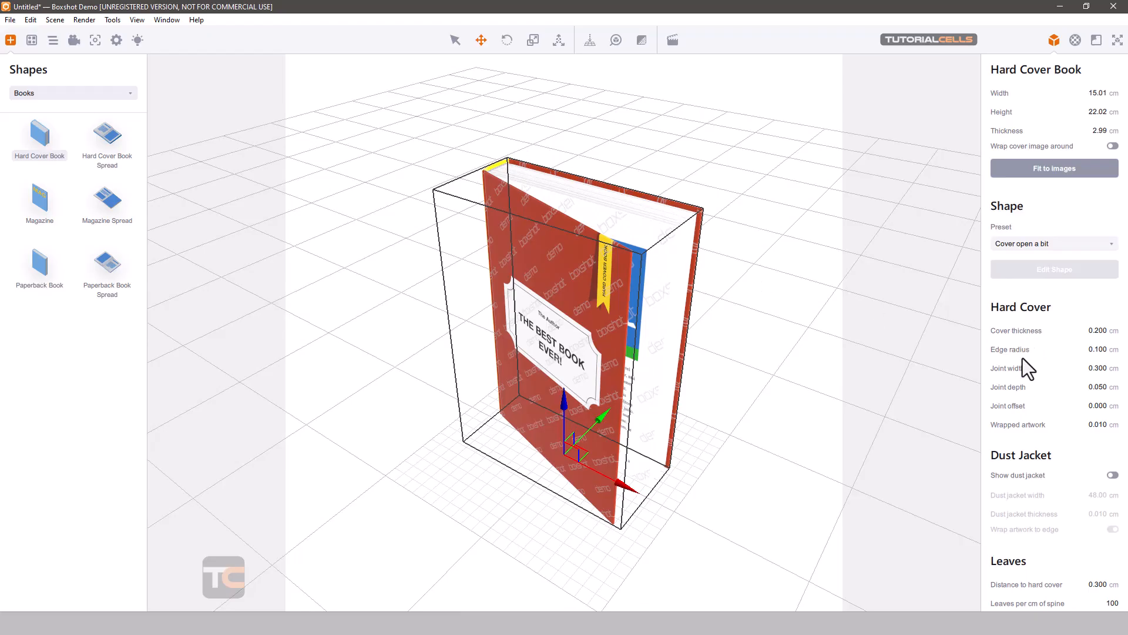
- Show the dust jacket on the hard cover book
scroll(1035, 389, "down", 5)
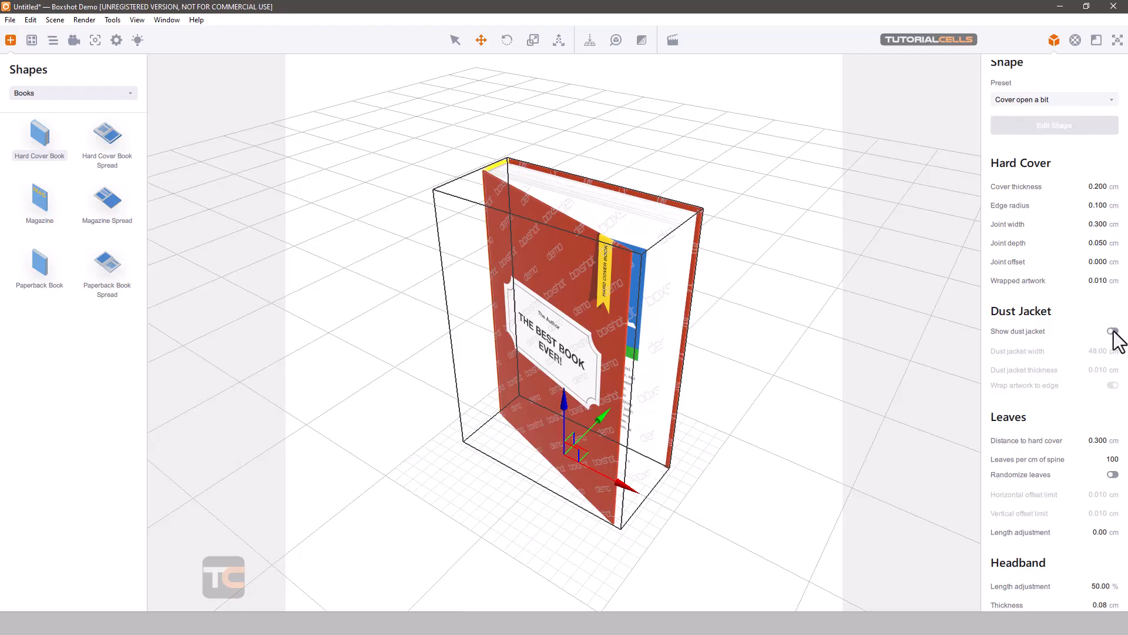
left_click(1112, 331)
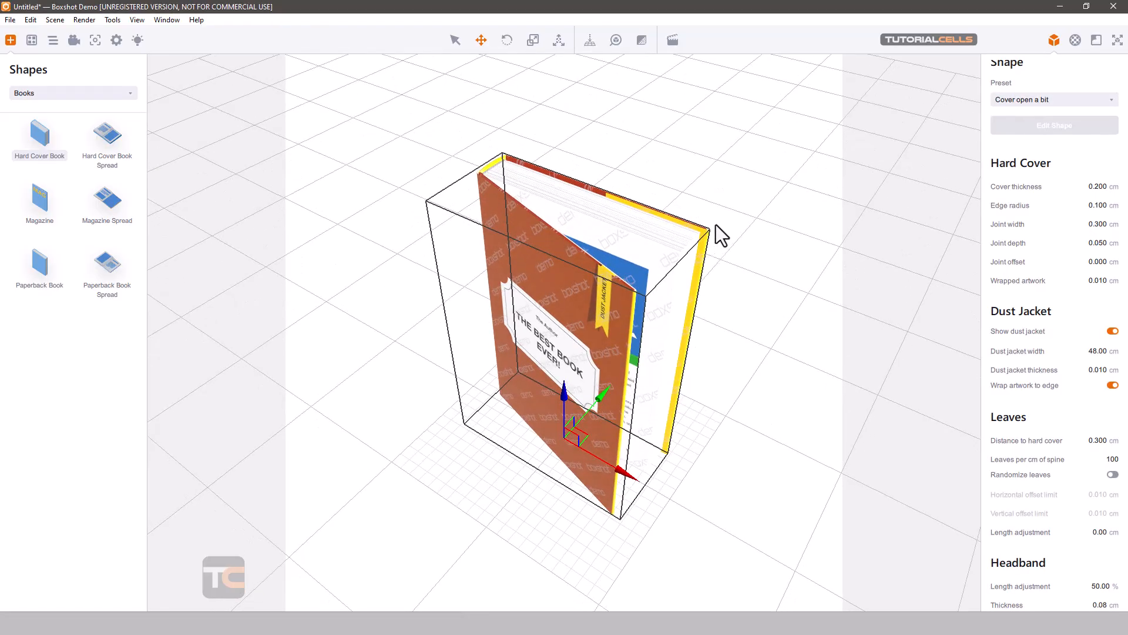
scroll(647, 194, "up", 2)
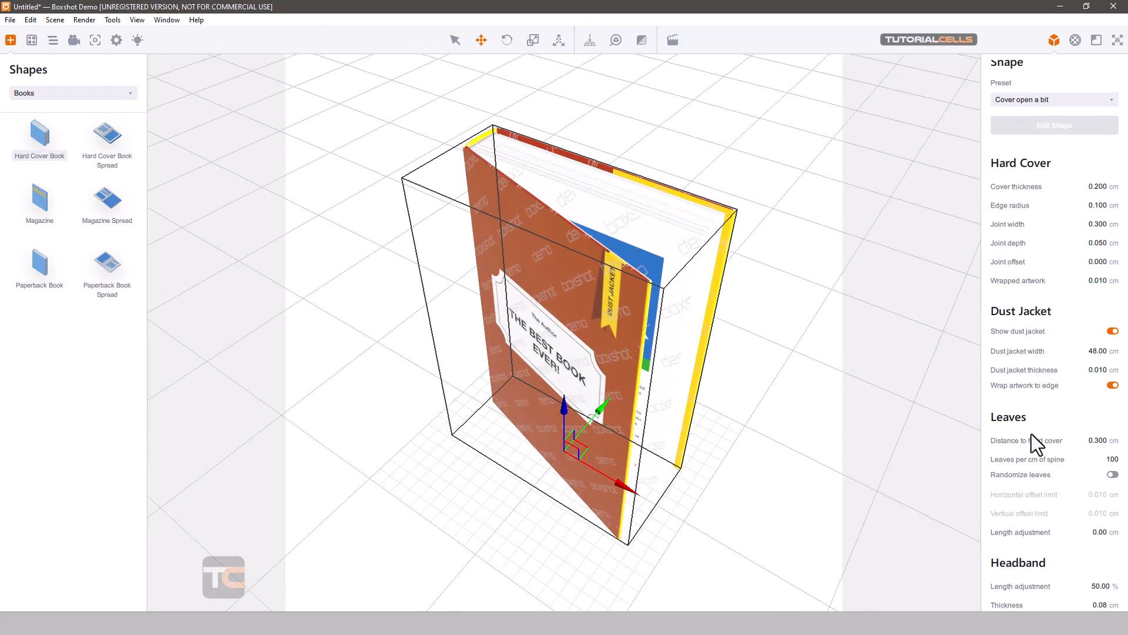
- Set the thickness of the book's headband to 0.2 cm
scroll(1031, 433, "down", 3)
scroll(1032, 433, "down", 3)
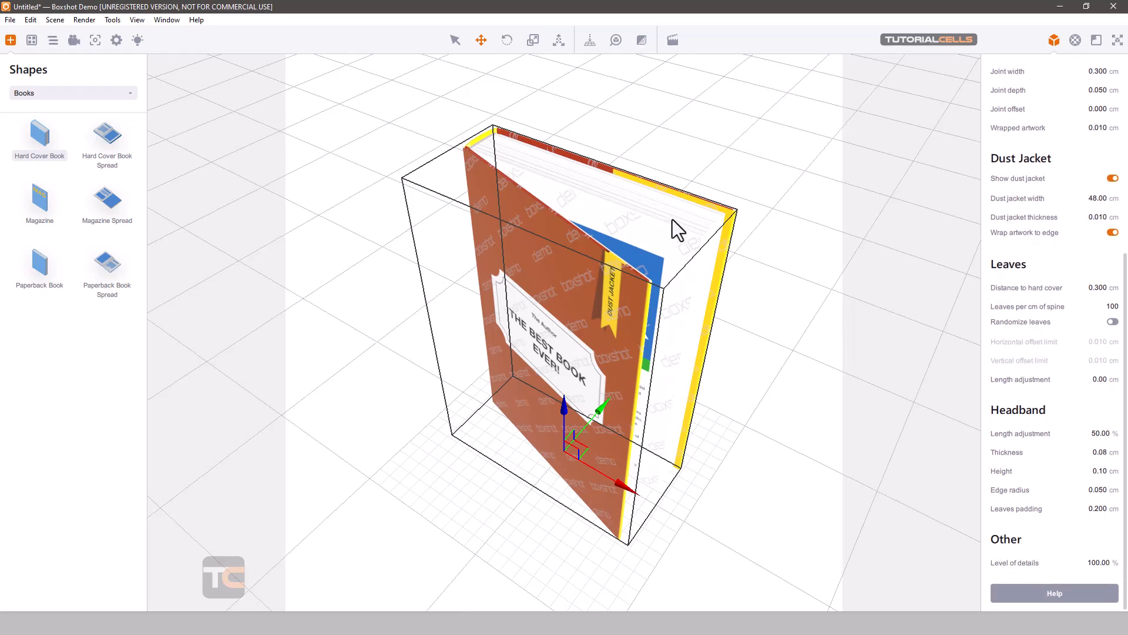
scroll(1020, 373, "down", 2)
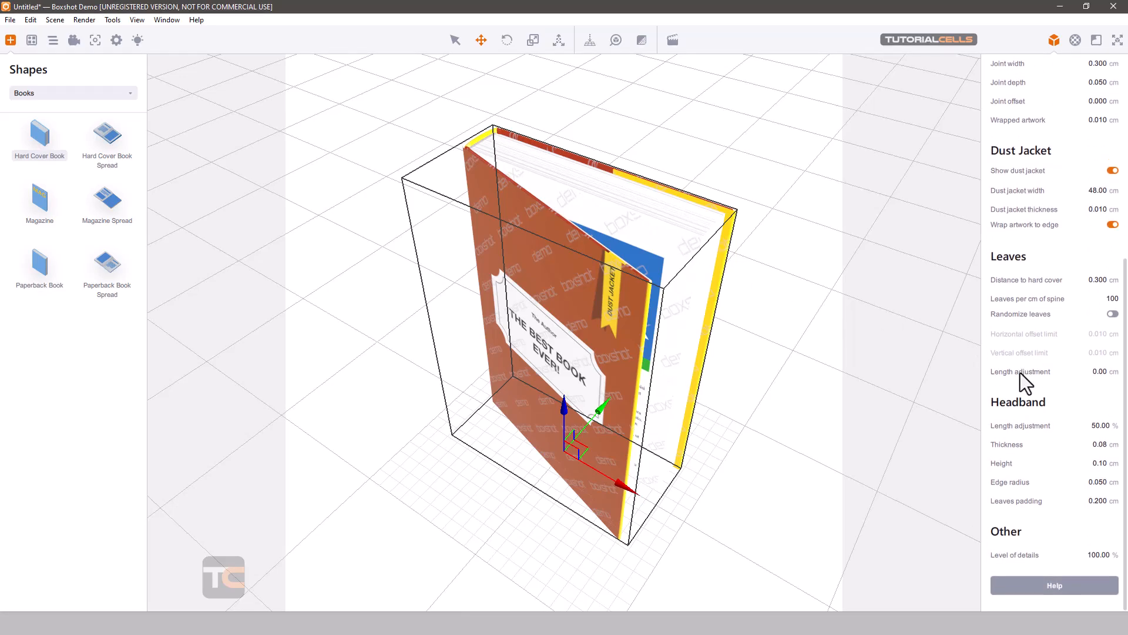
right_click_drag(506, 174, 510, 202)
scroll(458, 152, "up", 2)
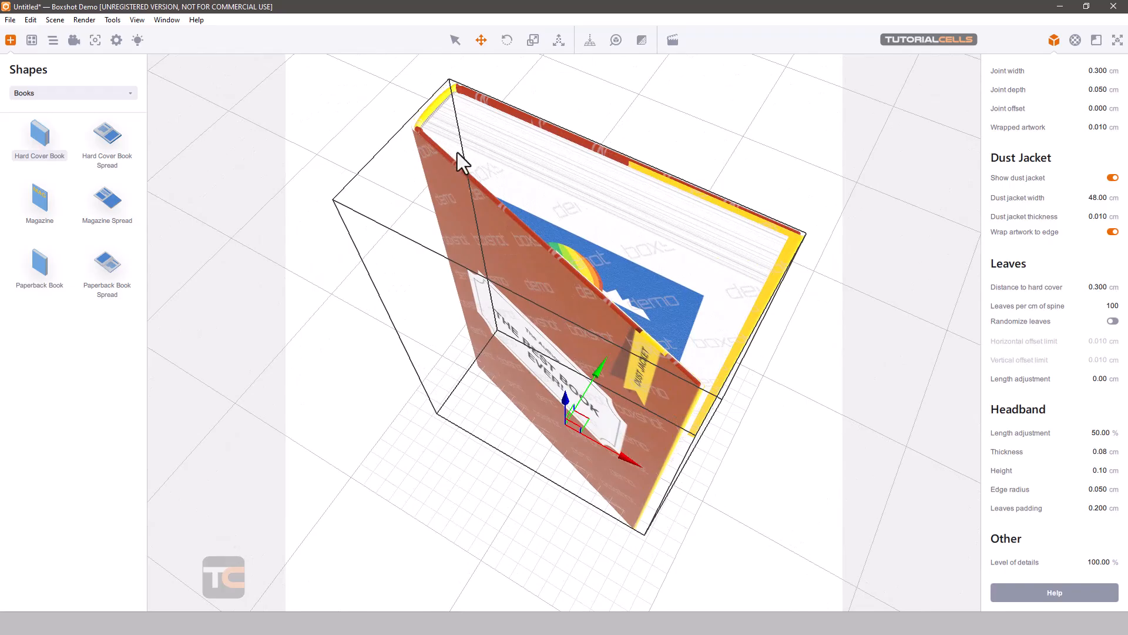
middle_click_drag(506, 165, 548, 213)
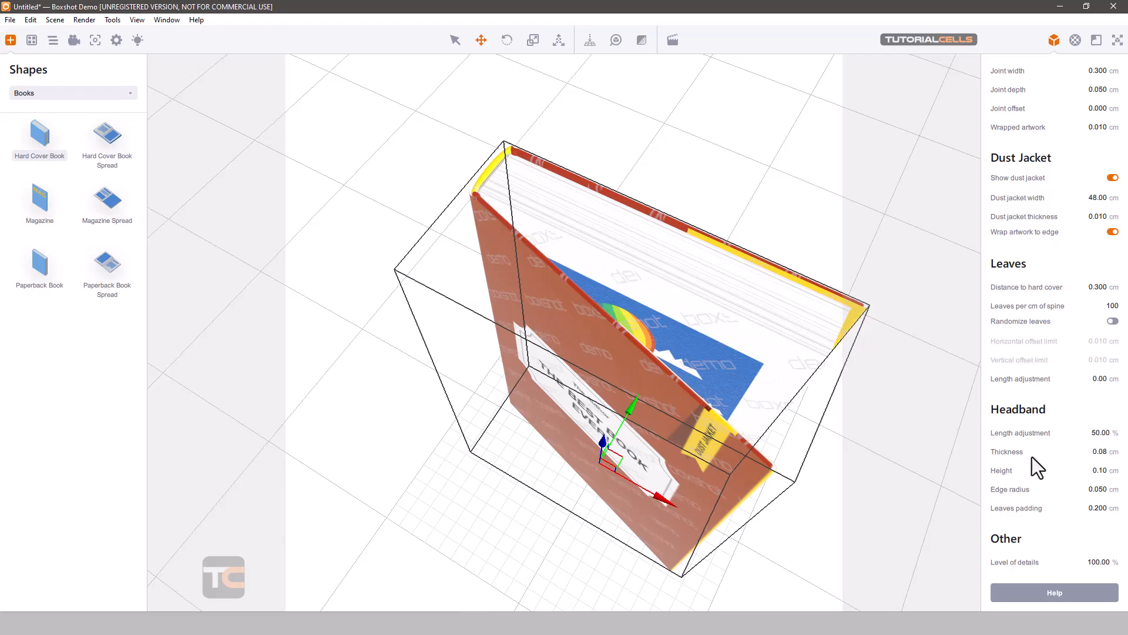
triple_click(1094, 452)
type(".2")
key("Return")
- Delete the hard cover book and place a Magazine Spread in the empty scene
left_click_drag(749, 353, 715, 267)
key("Delete")
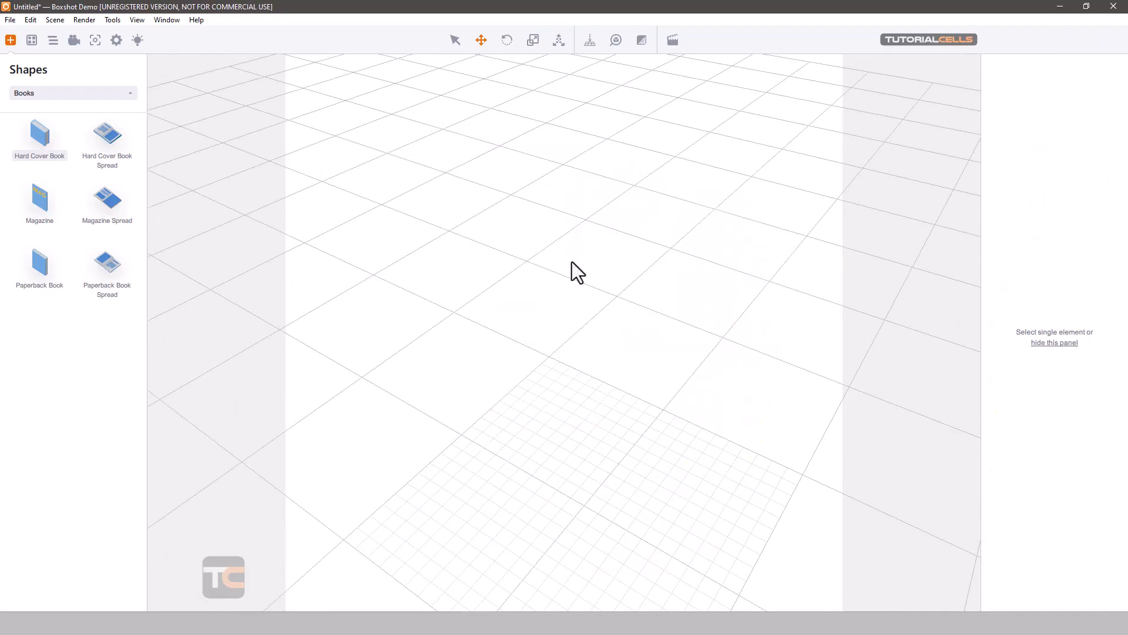
left_click_drag(103, 203, 595, 382)
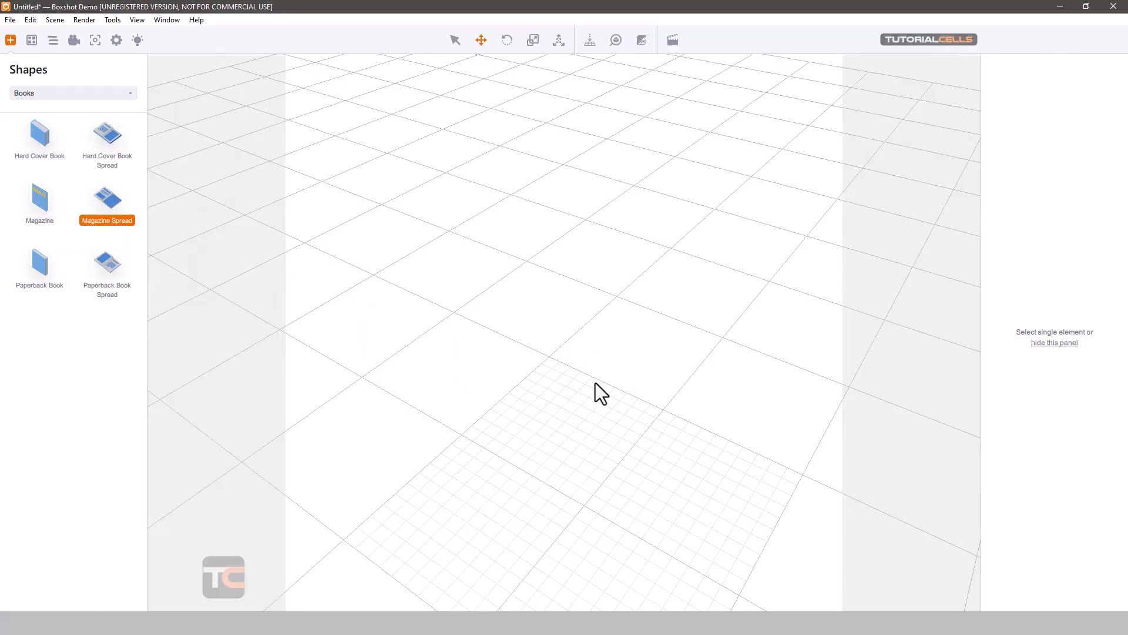
scroll(670, 372, "down", 2)
left_click_drag(686, 369, 674, 283)
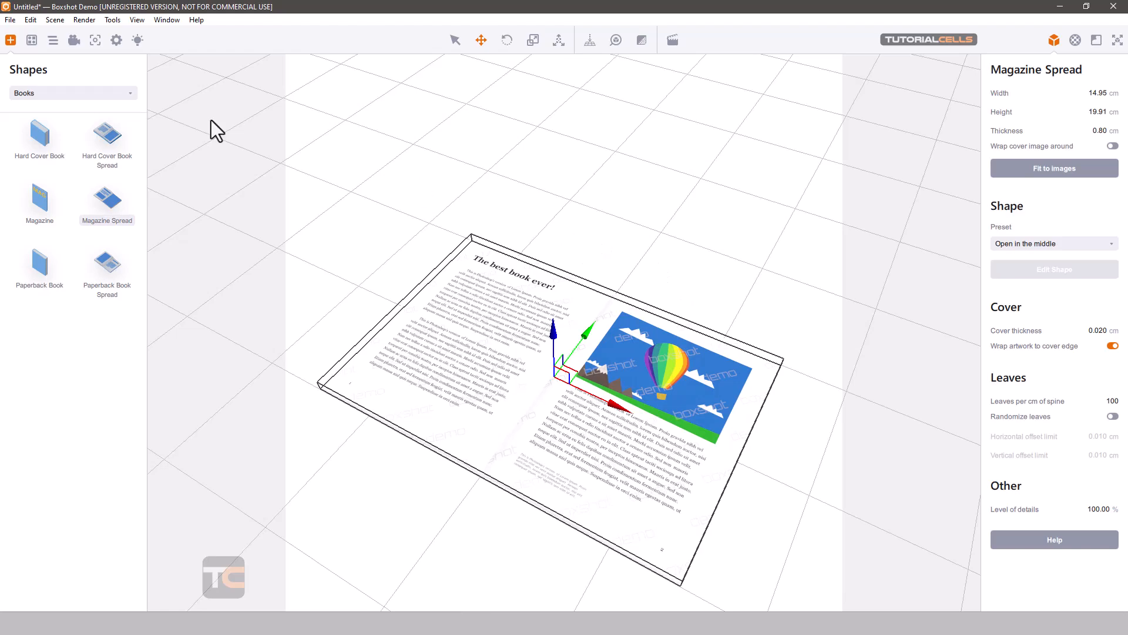
- Place a Hard Cover Book over the magazine spread and check its Front artwork in the crop editor, keeping the full image
left_click(1075, 40)
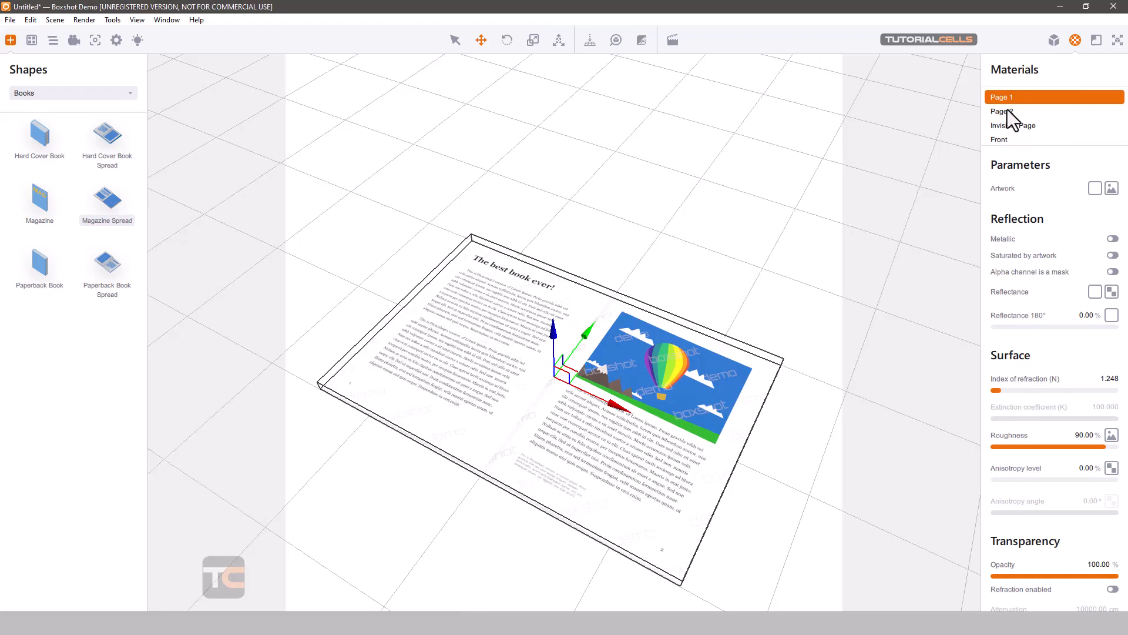
left_click_drag(50, 136, 538, 326)
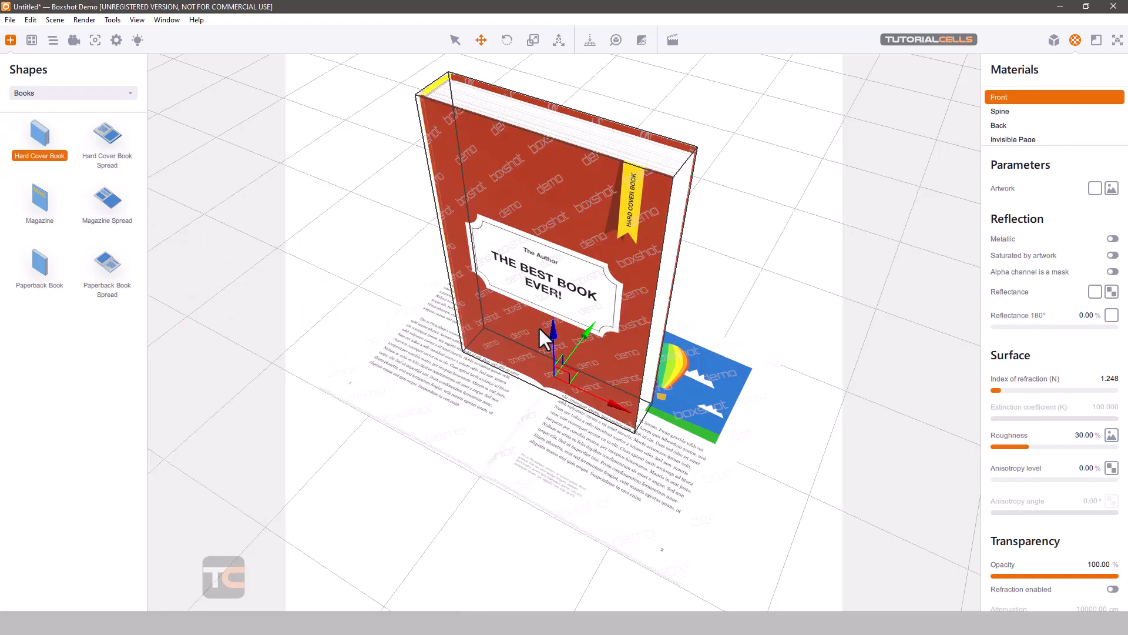
left_click(1111, 188)
left_click(1053, 252)
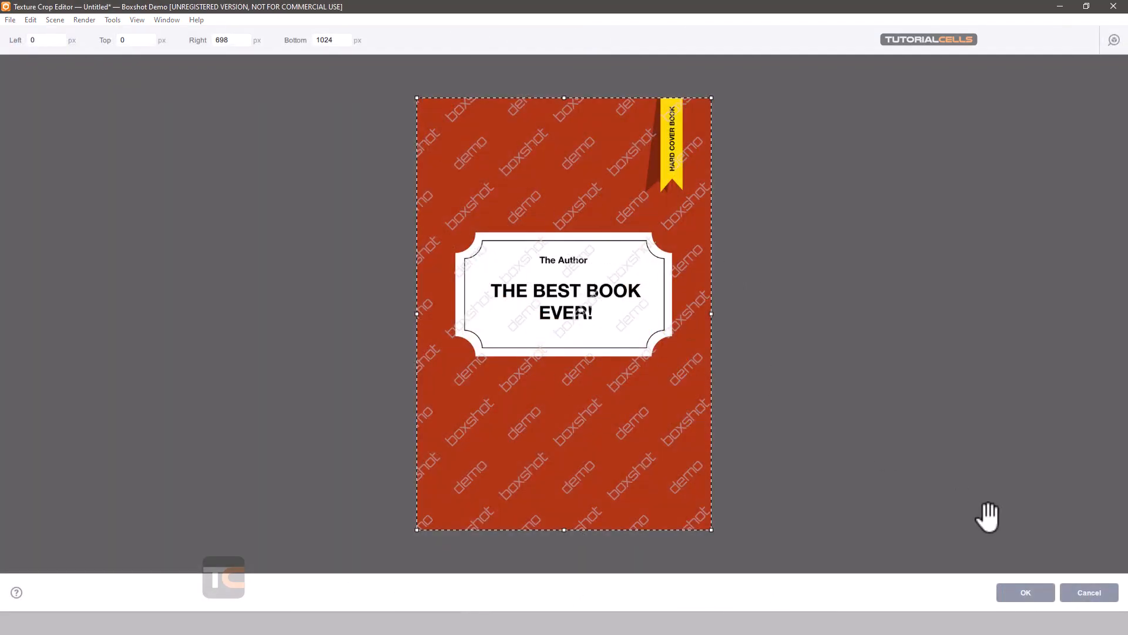
left_click(1026, 592)
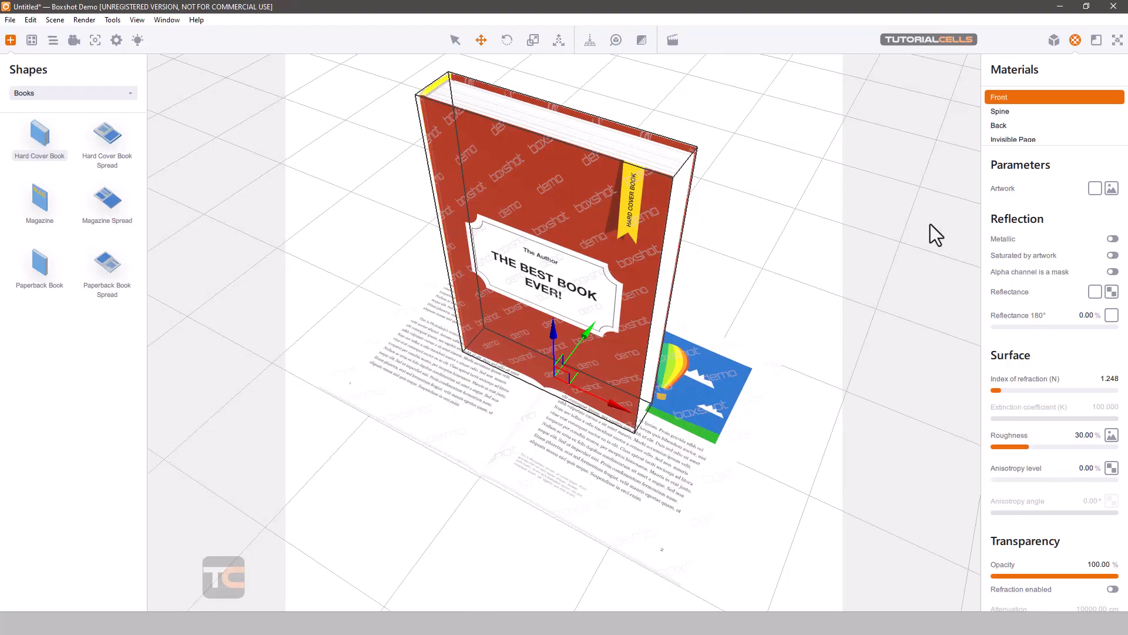
- Examine the hard cover book's material settings and its shape parameters down to the headband and level of details
left_click(1053, 40)
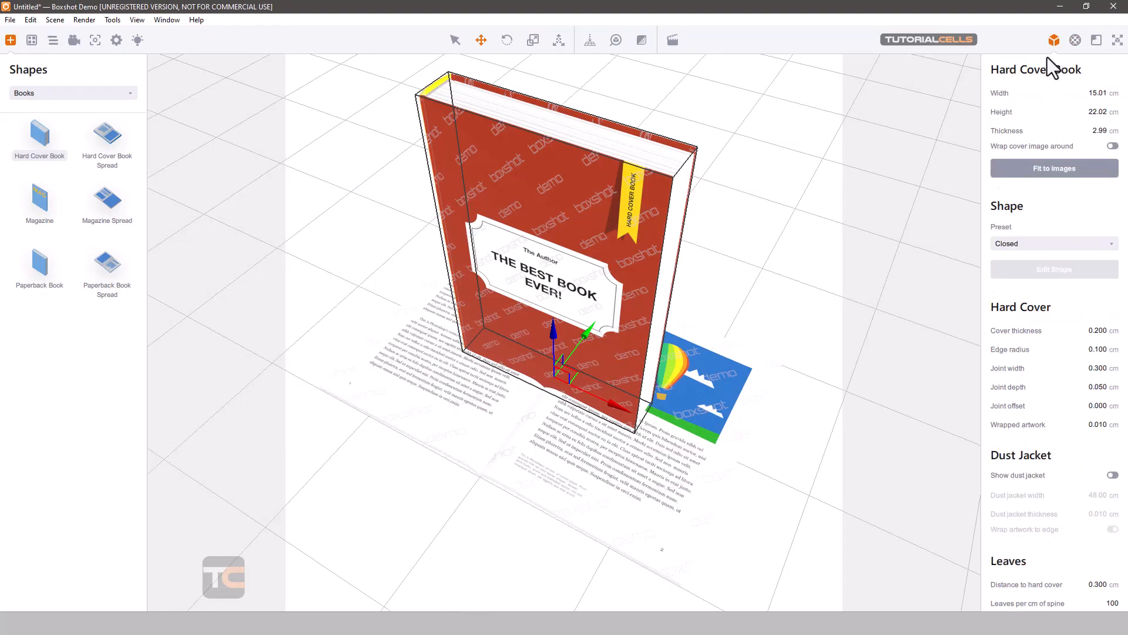
left_click(1075, 40)
scroll(1032, 280, "down", 8)
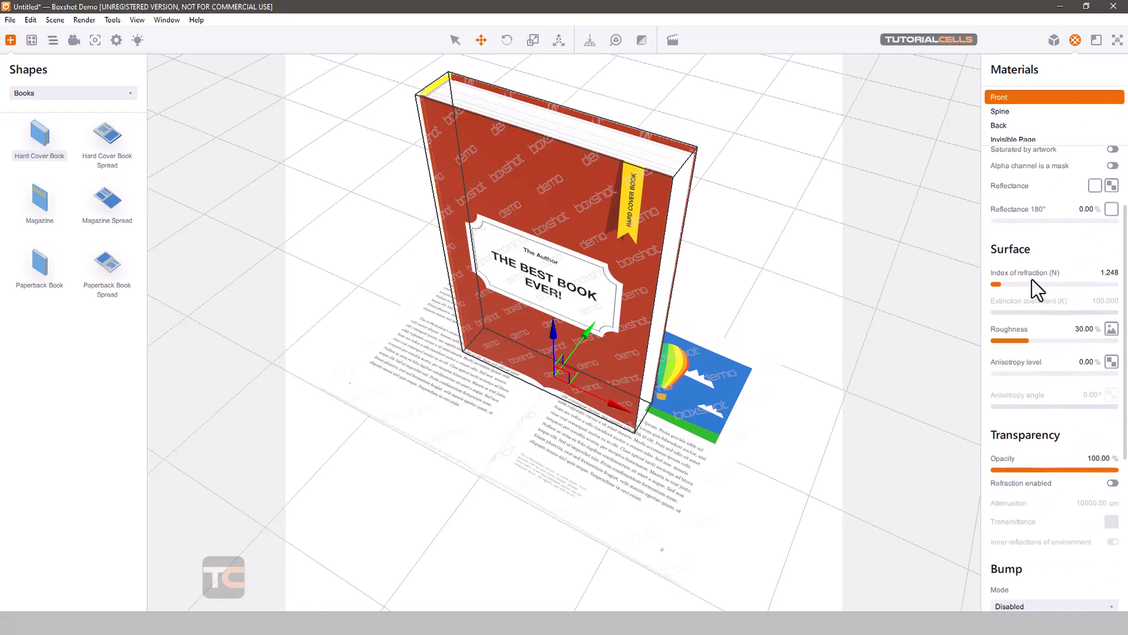
scroll(1028, 305, "up", 3)
scroll(1039, 326, "up", 5)
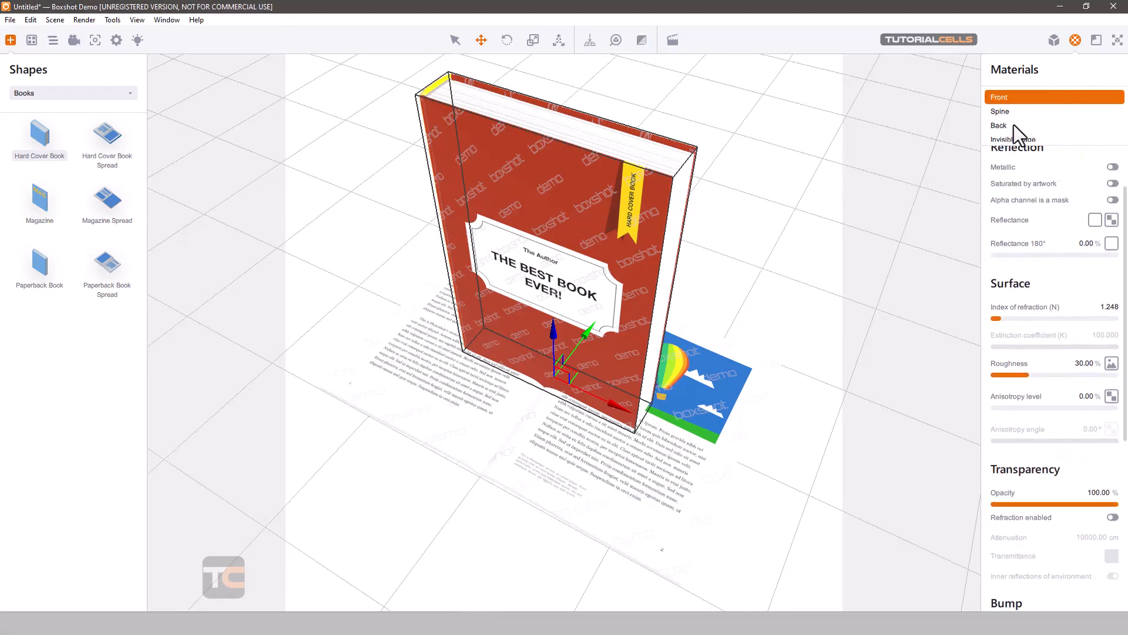
left_click(1055, 42)
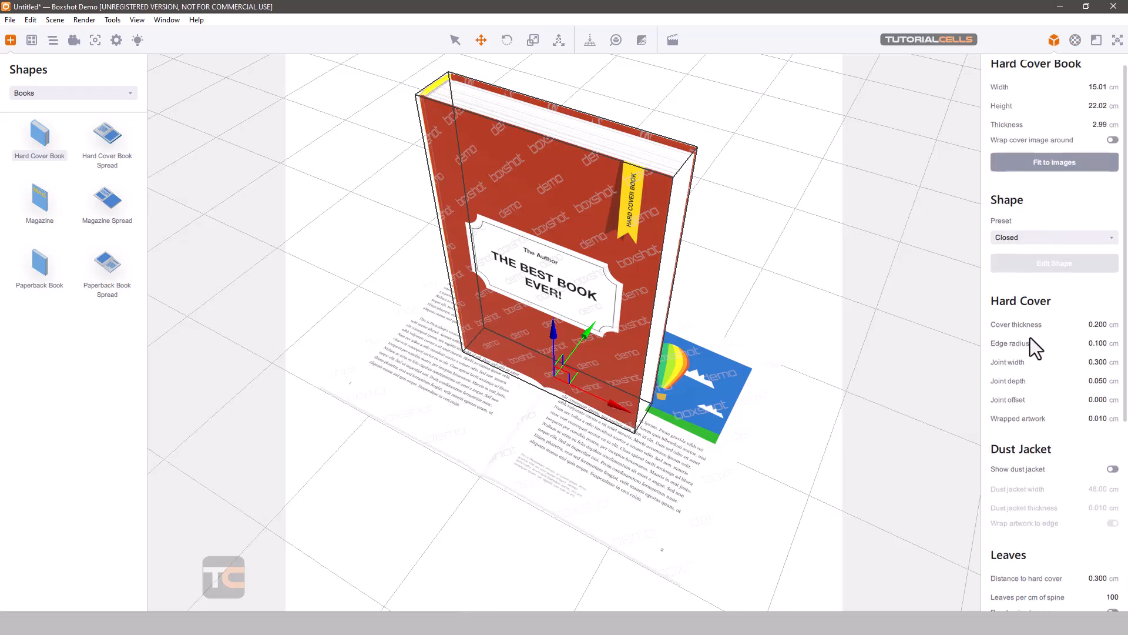
scroll(1031, 337, "down", 5)
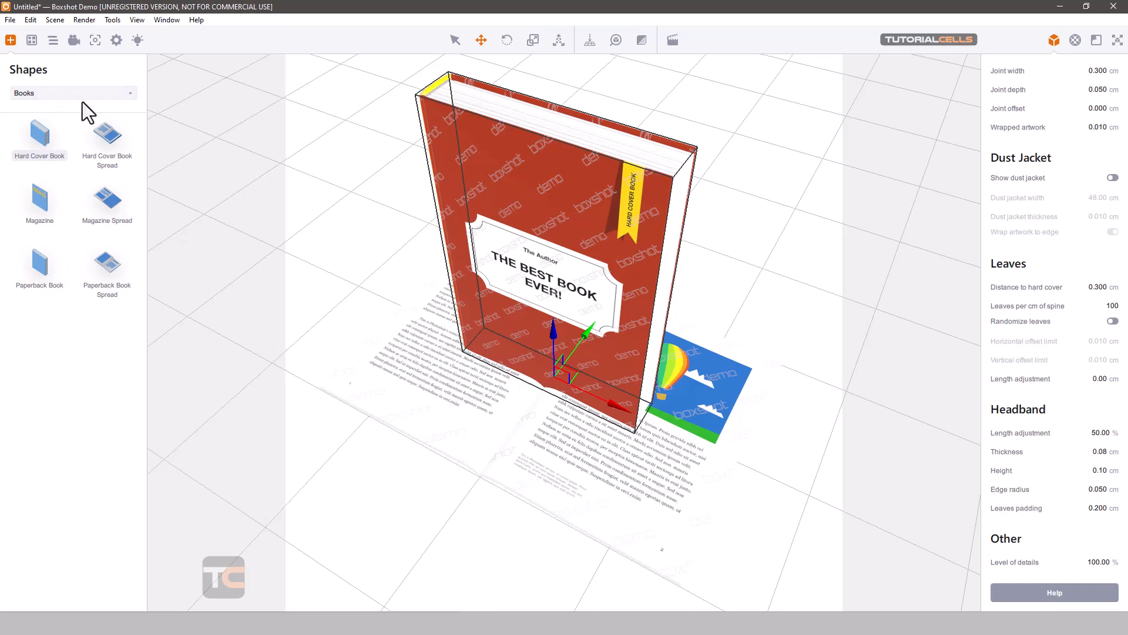
- Delete the hard cover book and the magazine spread from the scene
key("Delete")
left_click(608, 330)
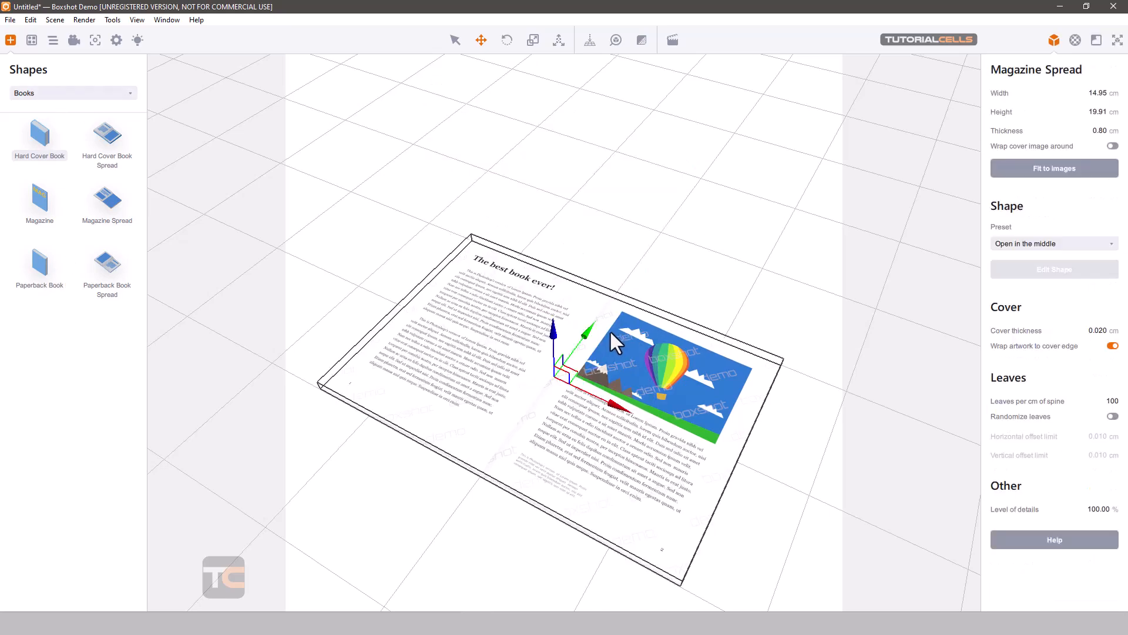
key("Delete")
- Place a Dieline Box from the Boxes category in the empty scene
left_click(41, 91)
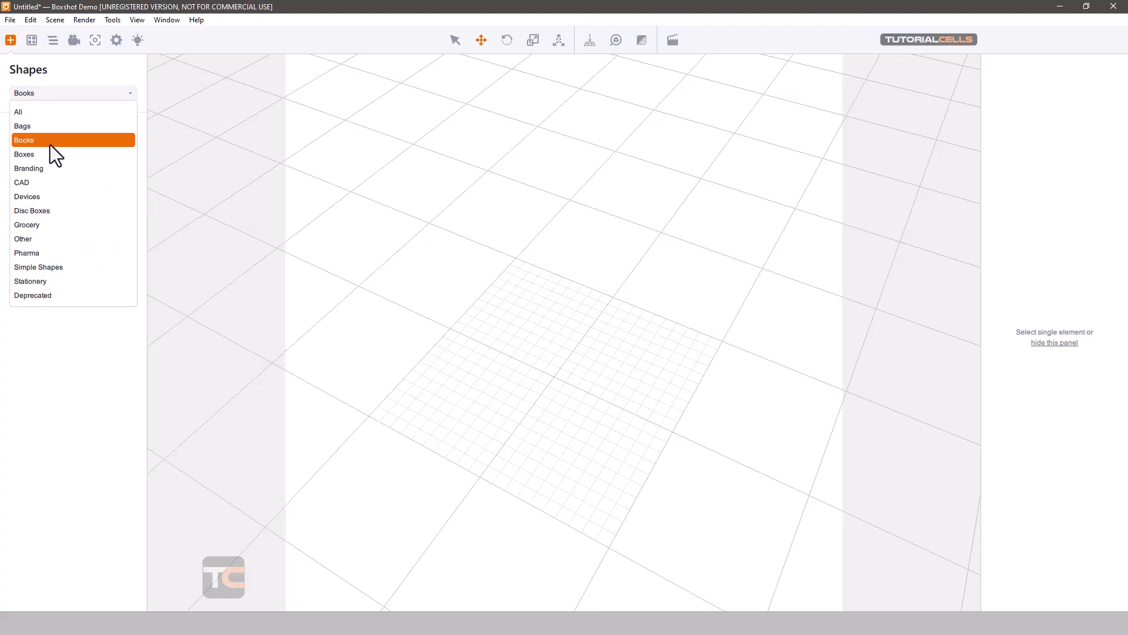
left_click(53, 155)
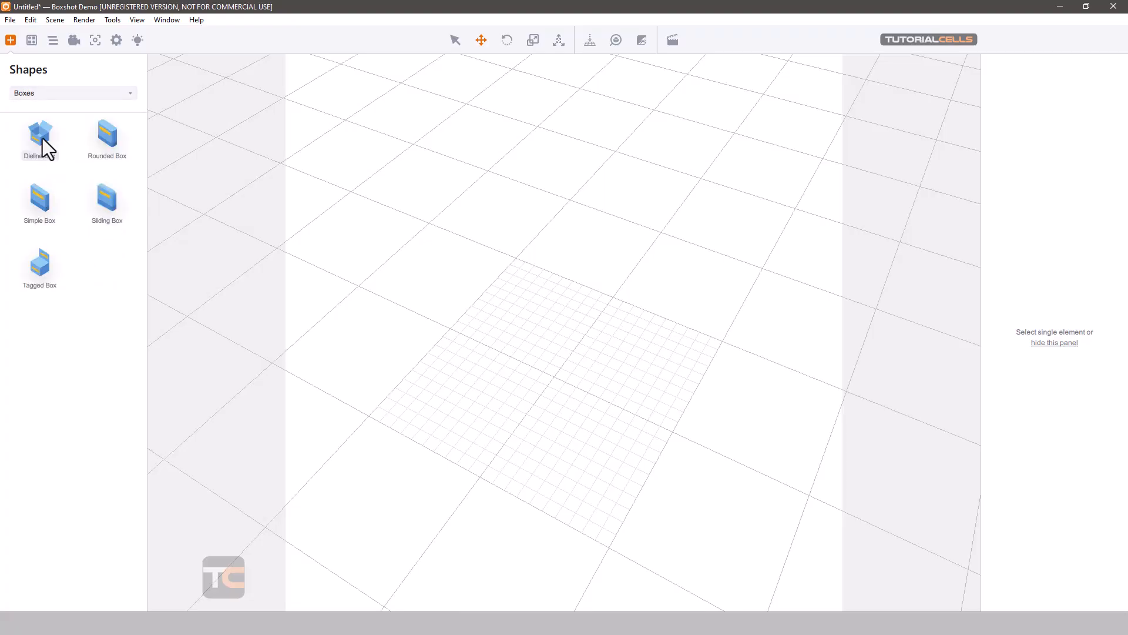
left_click_drag(42, 139, 509, 363)
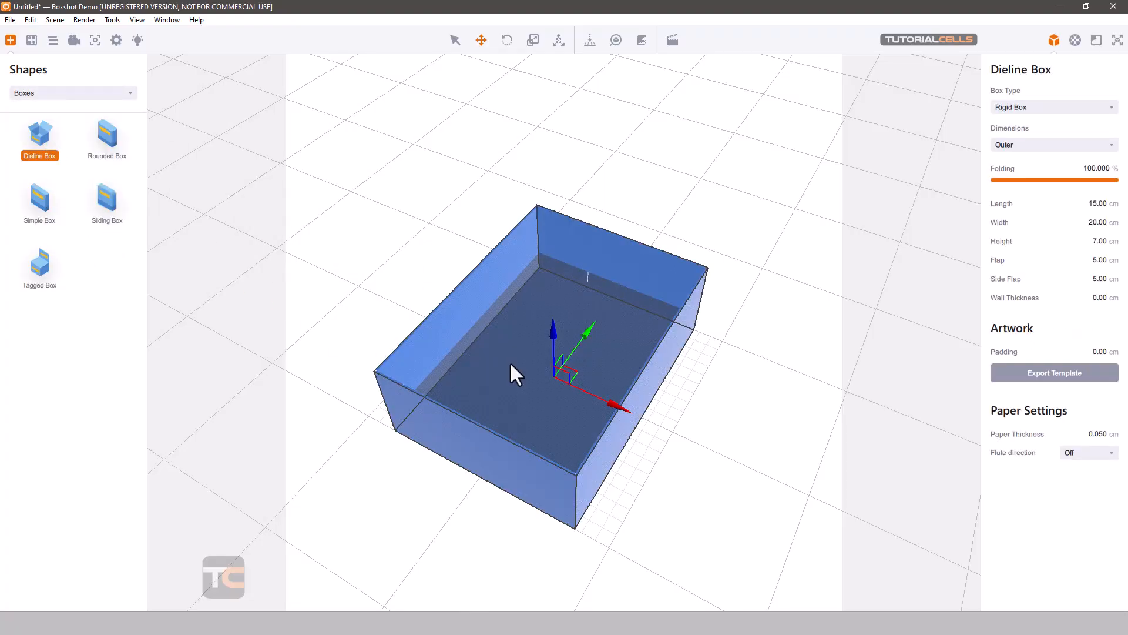
- Unfold the rigid dieline box to 0 % folding, look at its Dimensions options, and fold it back to 100 %
left_click(632, 355)
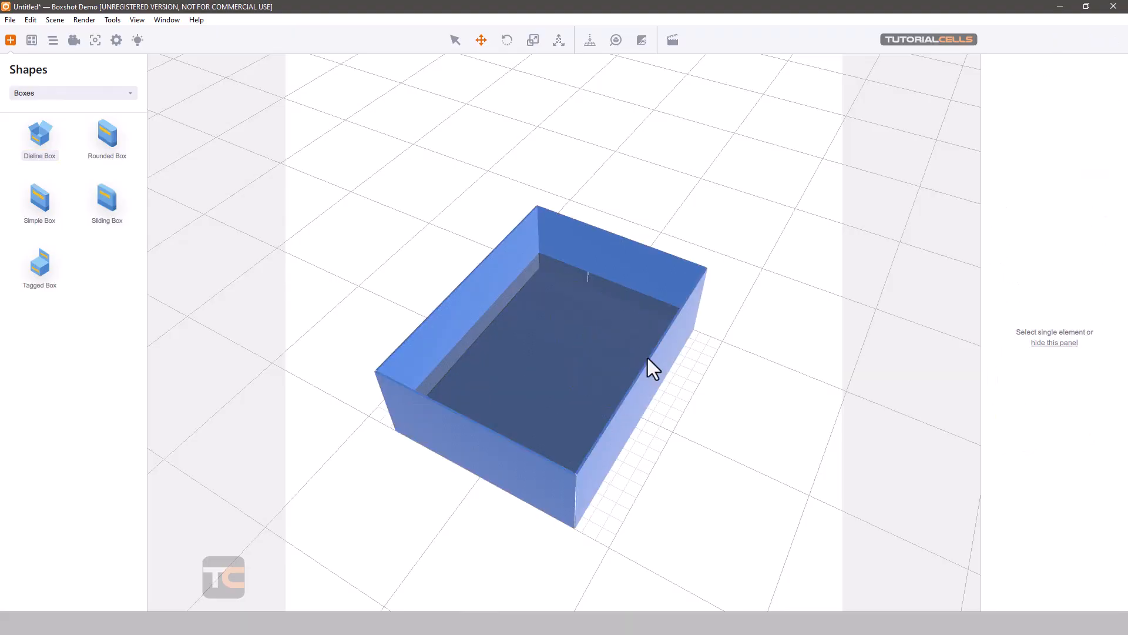
middle_click_drag(647, 358, 668, 362)
left_click(668, 362)
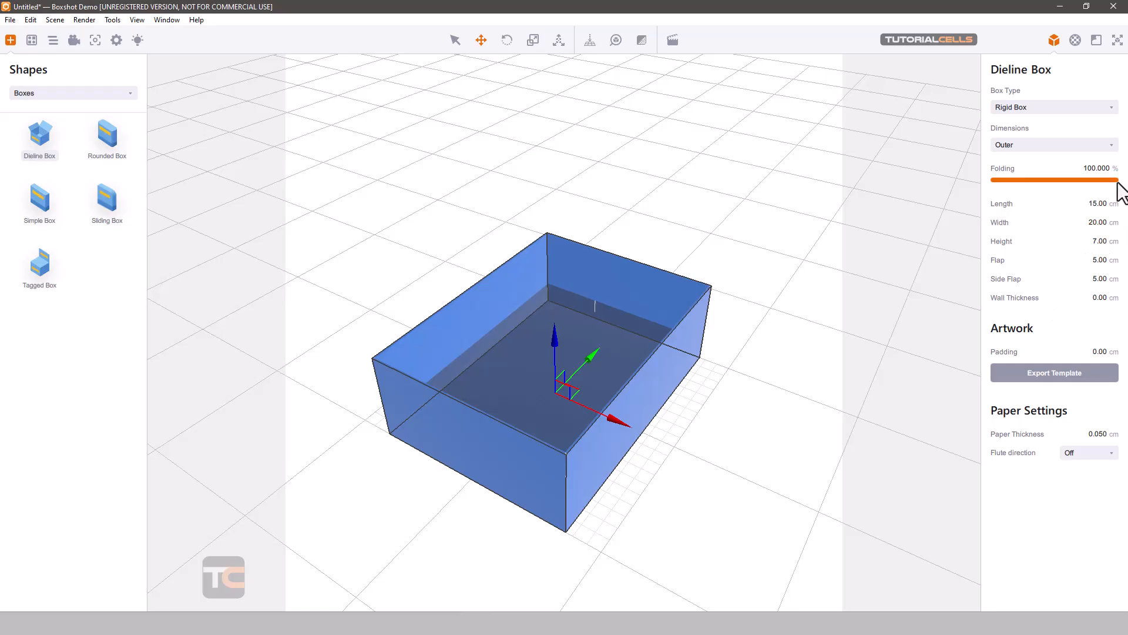
left_click_drag(1109, 180, 975, 189)
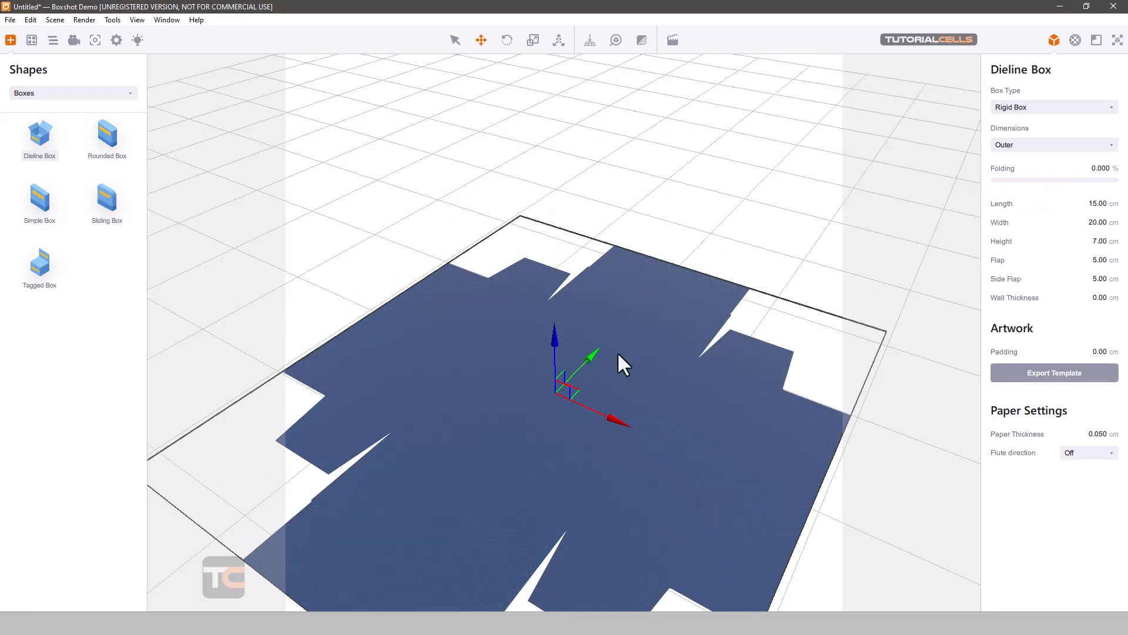
scroll(618, 351, "down", 2)
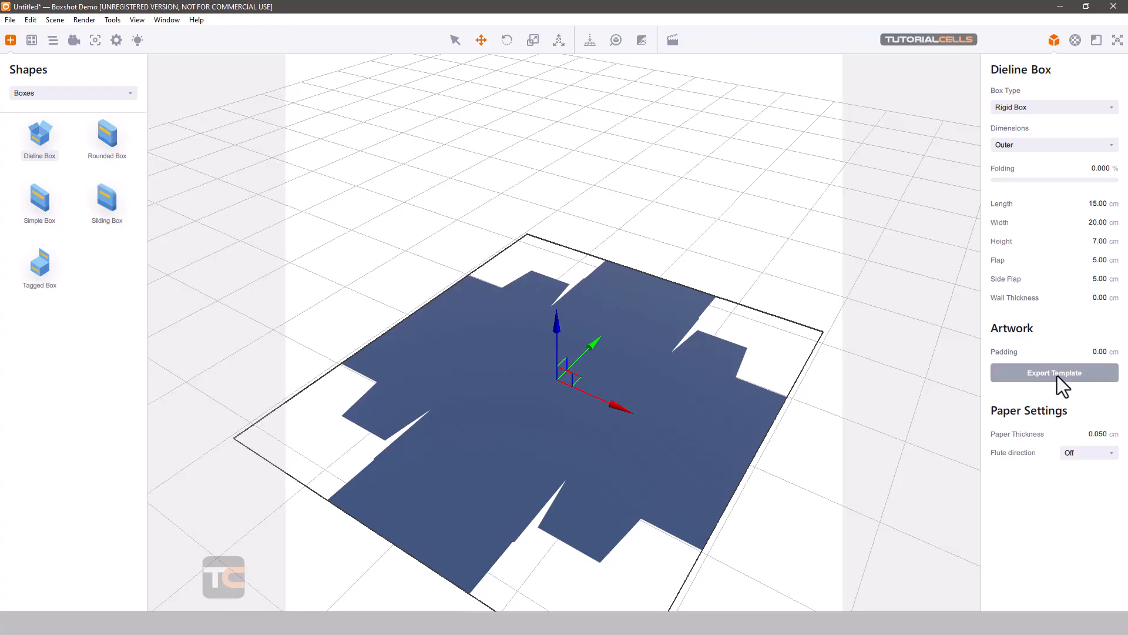
left_click(1013, 146)
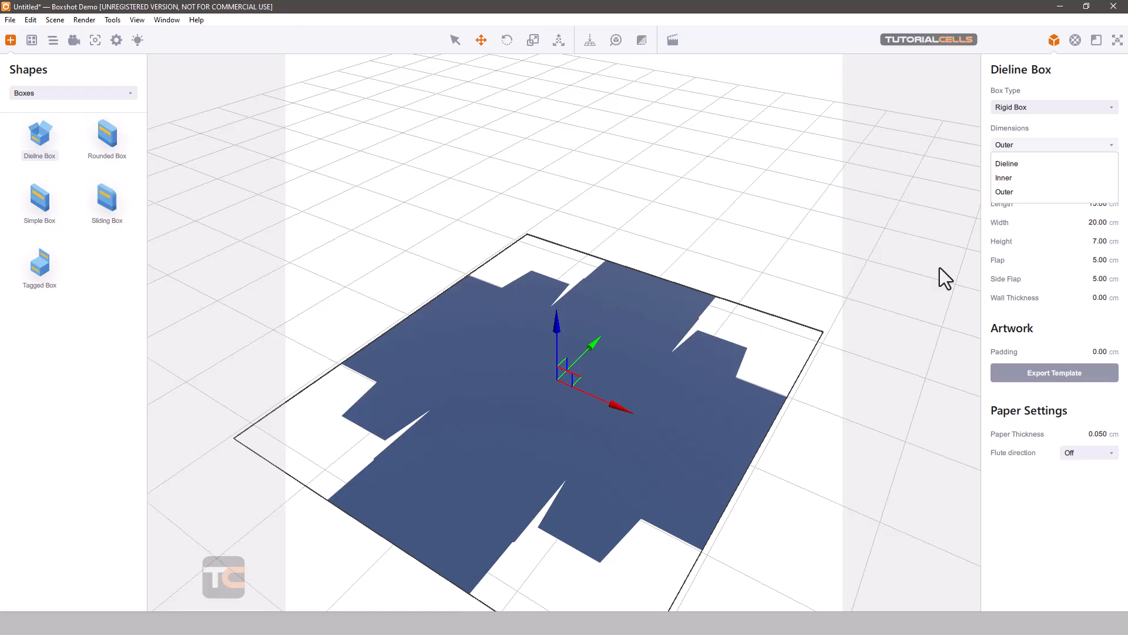
left_click(1040, 104)
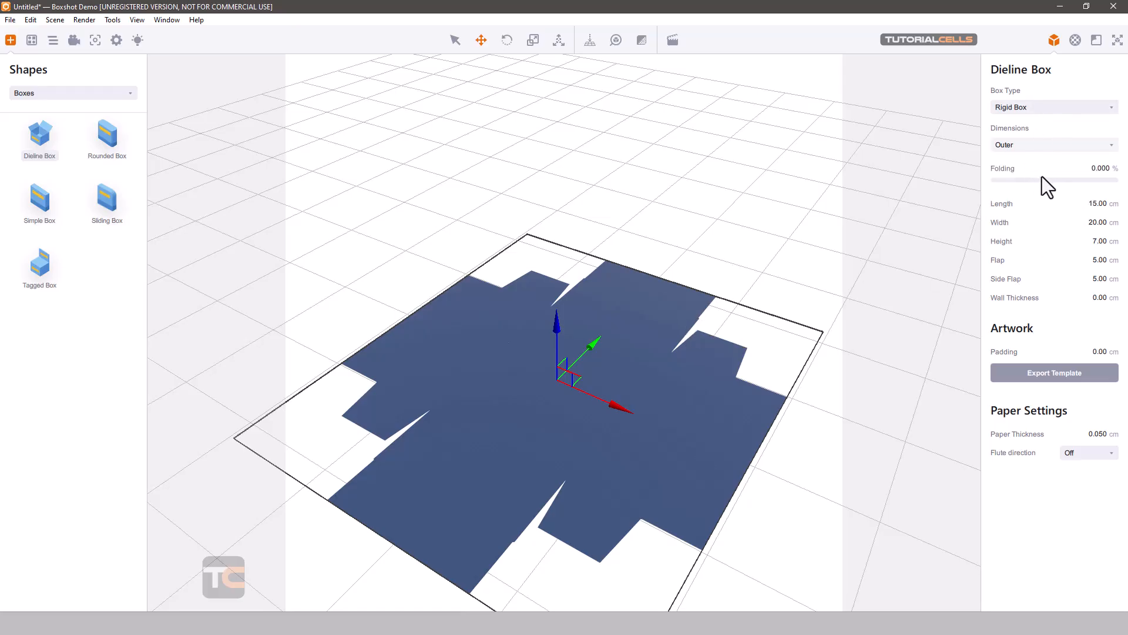
left_click_drag(1042, 178, 1120, 177)
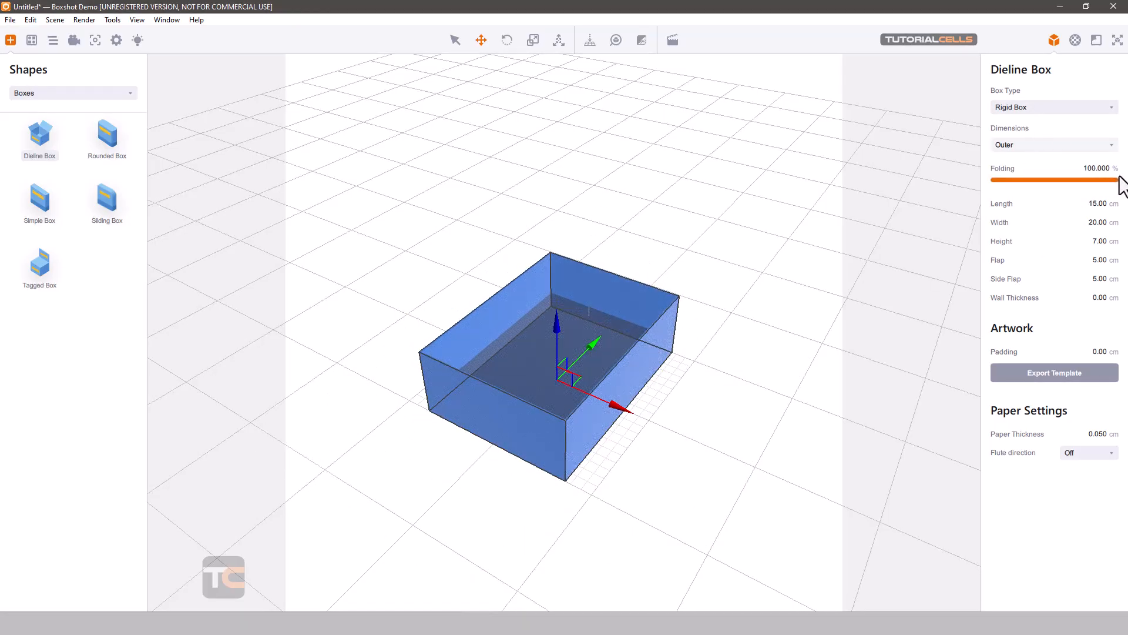
- Set the dieline box's type to ECMA A20.20.03.01 and its folding to about 83 %
left_click(1057, 113)
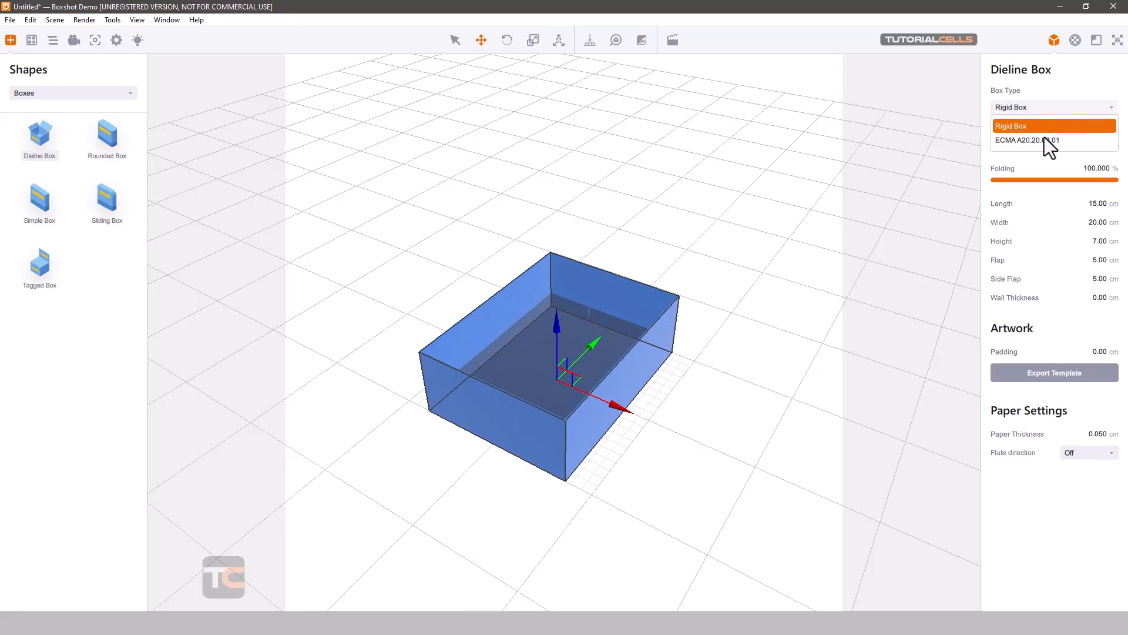
left_click(1045, 138)
left_click_drag(1043, 177, 1096, 189)
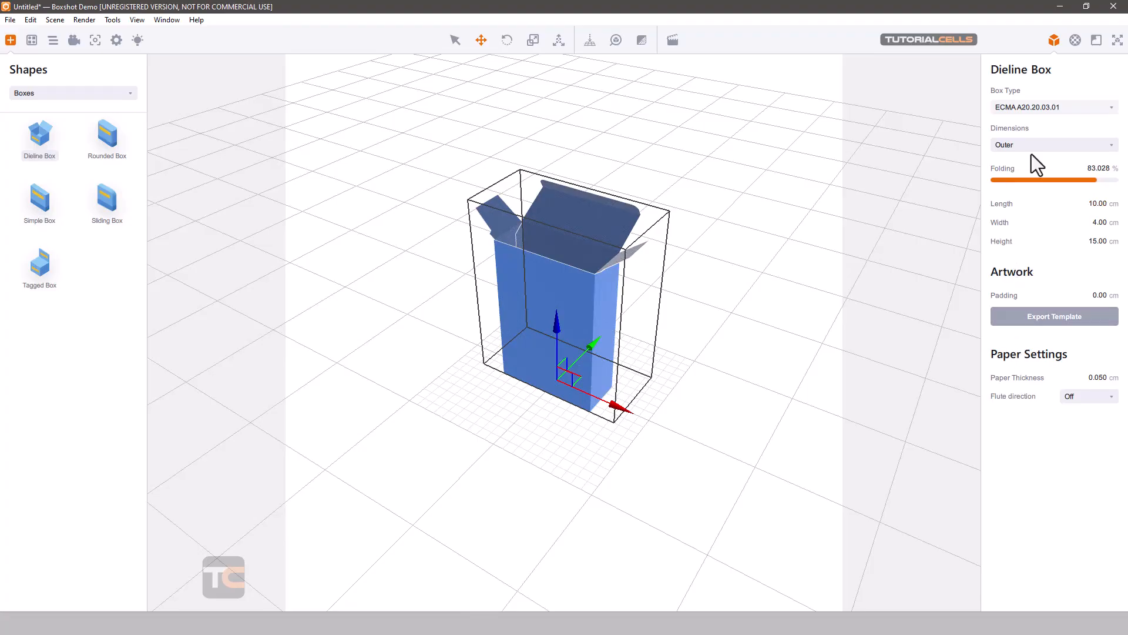
- Set the dieline box's type to Rigid Box and unfold it completely to 0 %
left_click(1016, 108)
left_click(1023, 126)
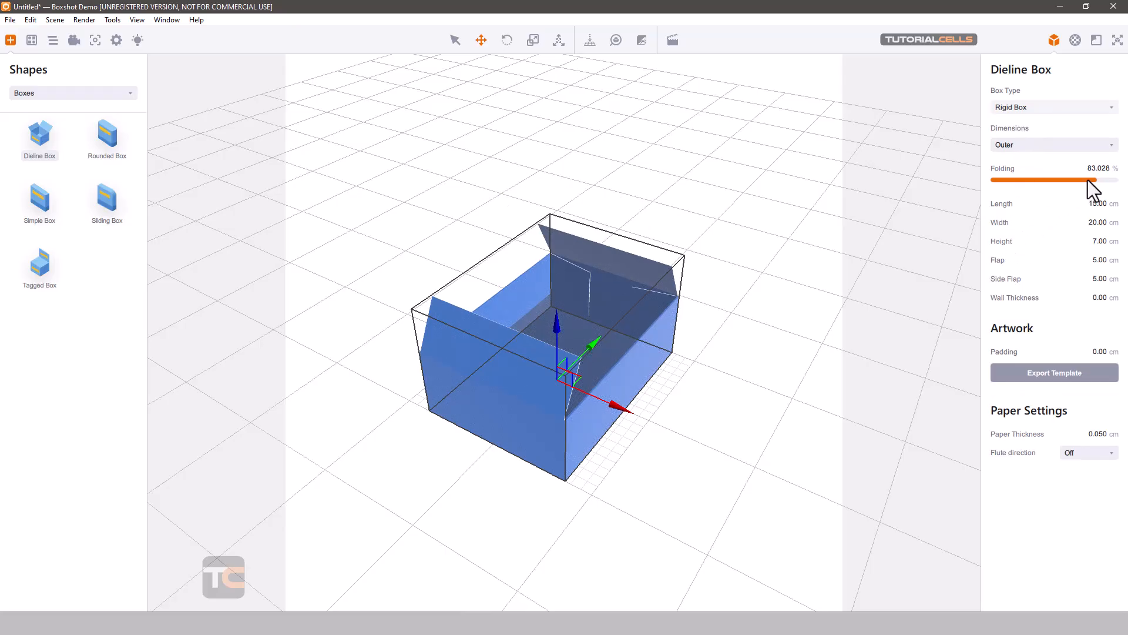
left_click_drag(1088, 180, 980, 181)
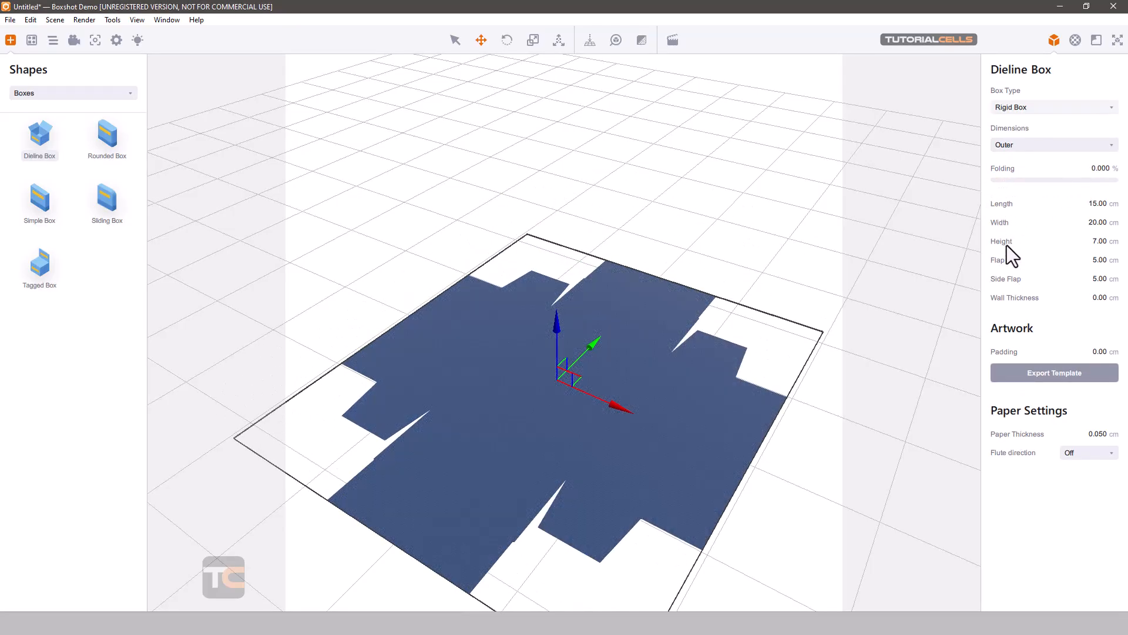
- Set the rigid box's flap to 6 cm
left_click(1099, 261)
type("6")
key("Return")
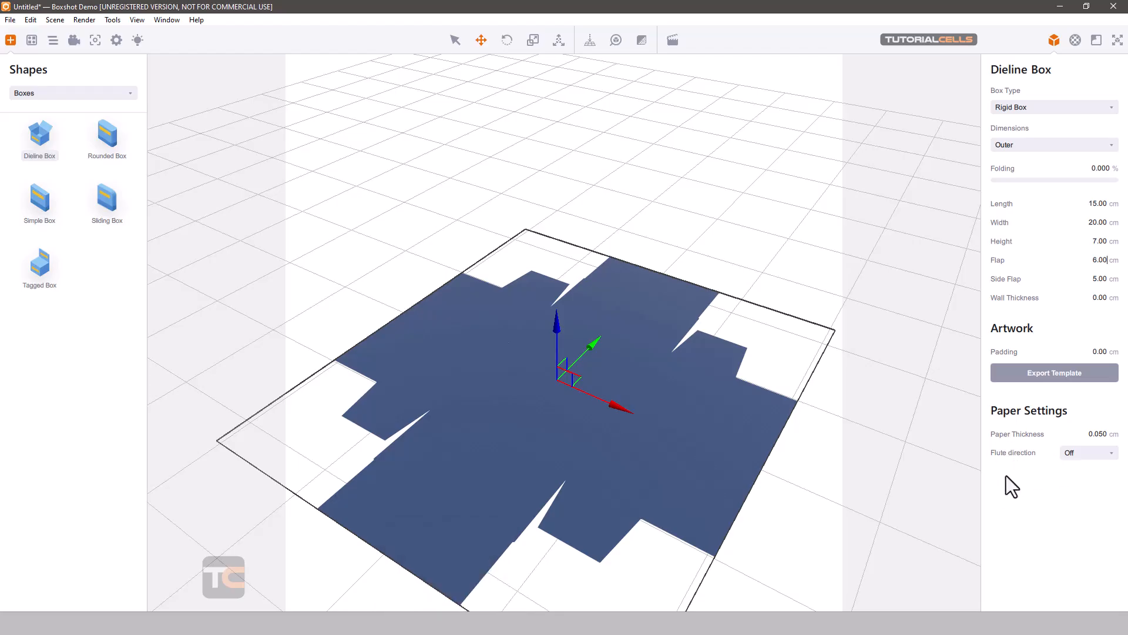
- Review the flute direction options and the single wall corrugated board picture in Photos, and return to Boxshot
left_click(1099, 454)
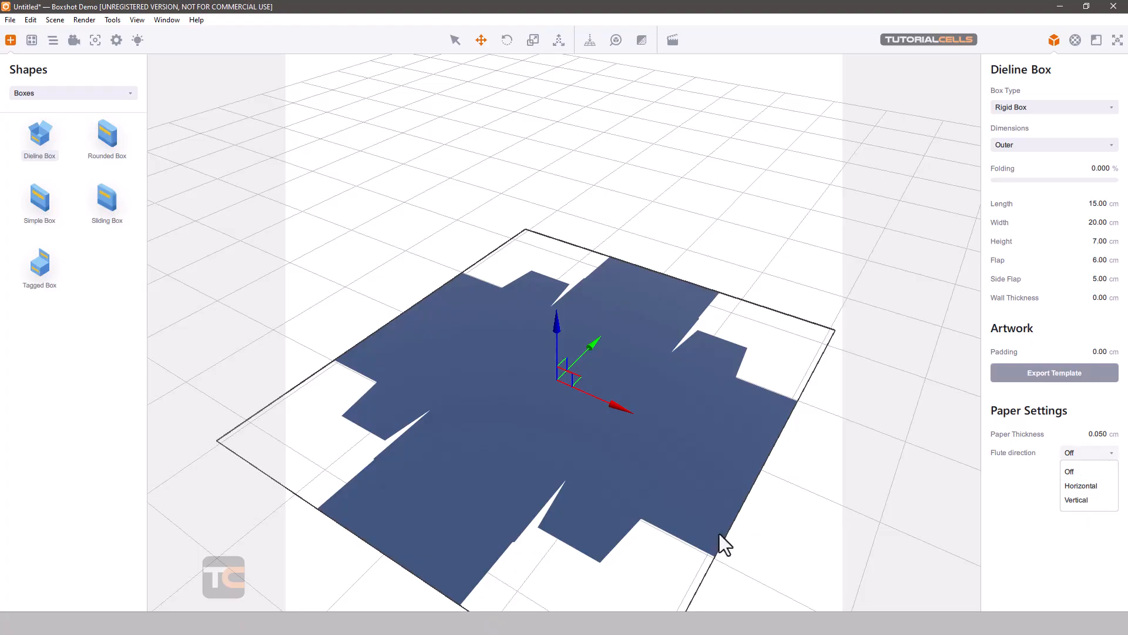
left_click(450, 627)
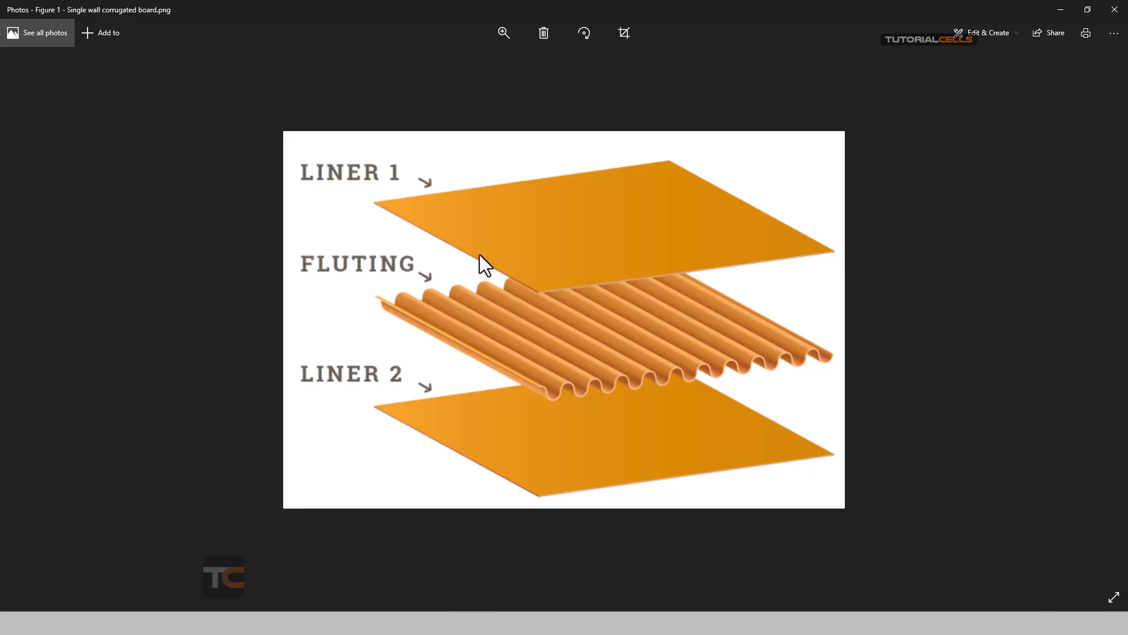
left_click(1058, 11)
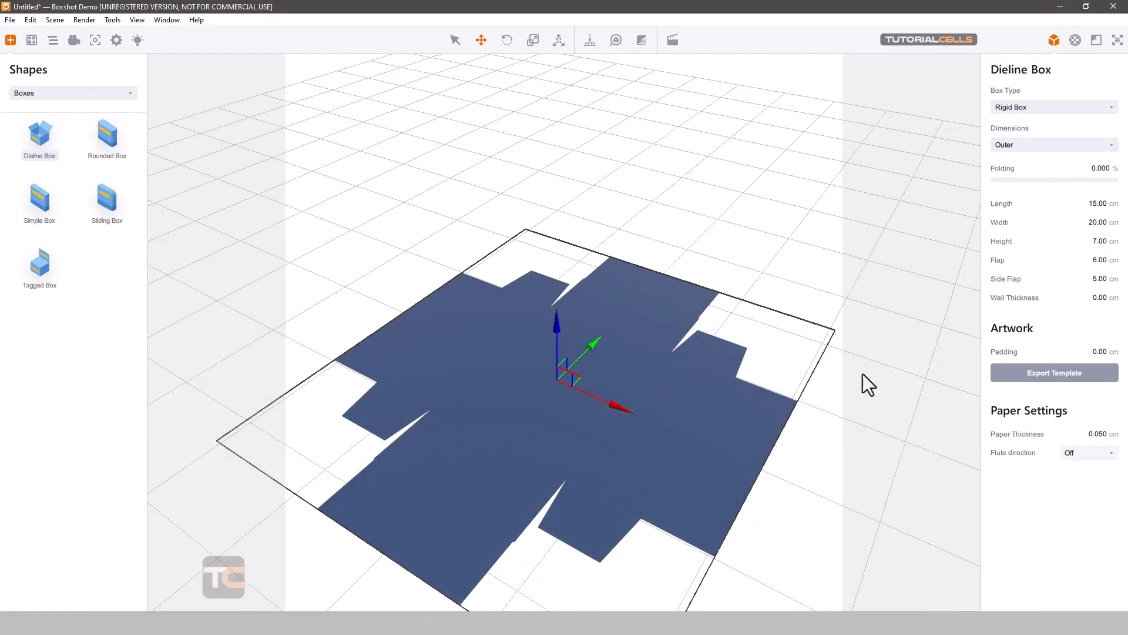
- Delete the dieline box and place a Tagged Box in the empty scene
key("Delete")
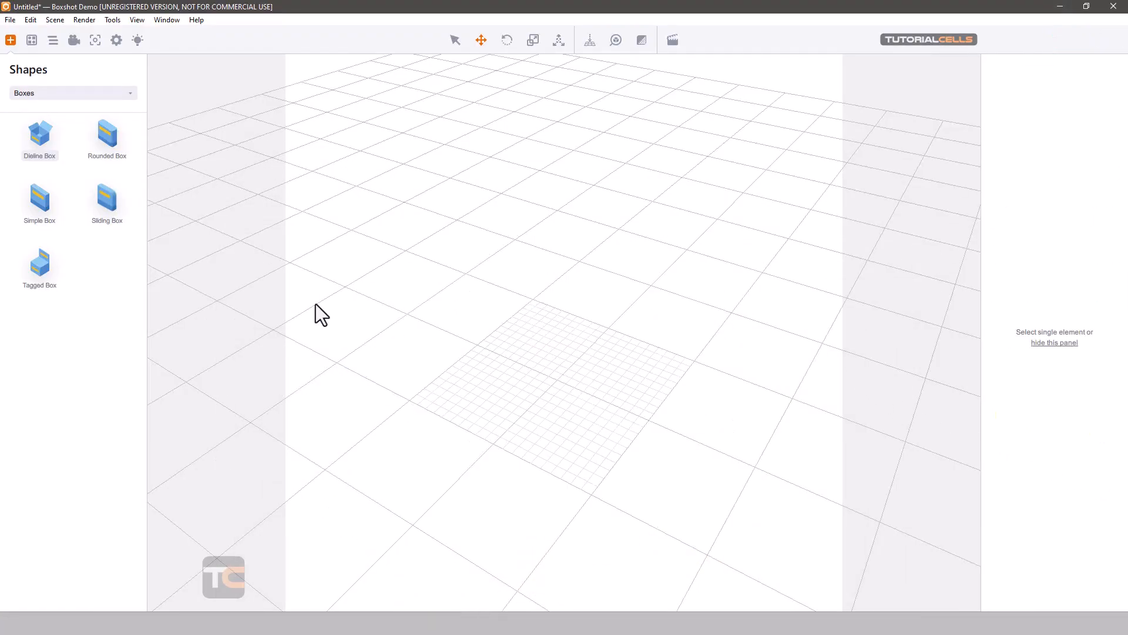
left_click_drag(31, 249, 591, 382)
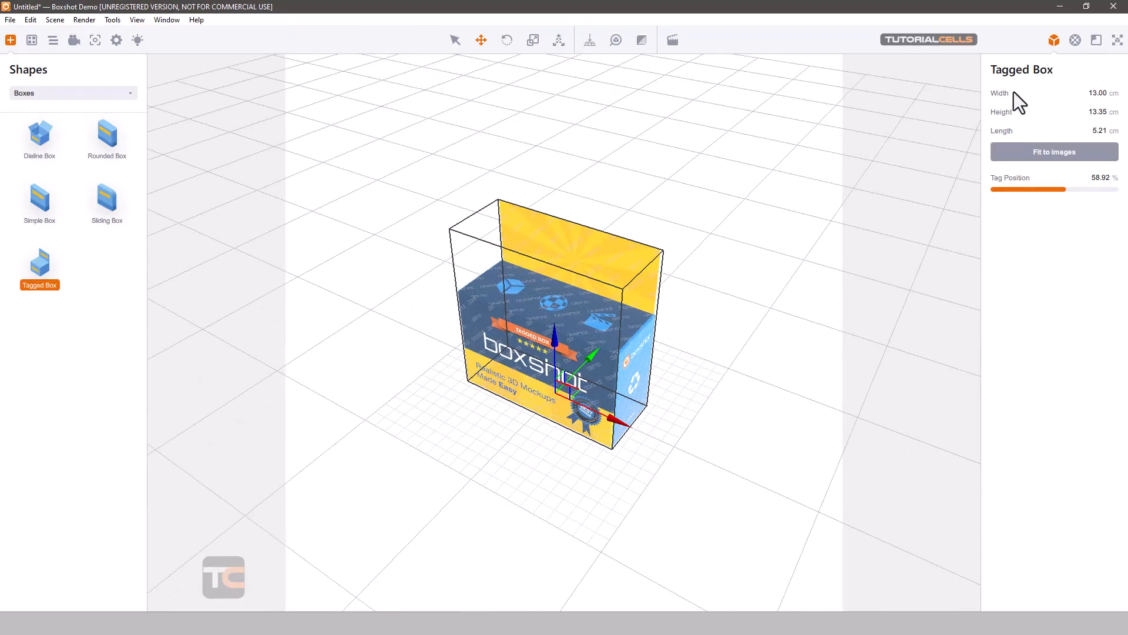
- Go through the tagged box's Front, Left and Top materials and check the Top artwork in the crop editor, keeping the full image
left_click(1076, 40)
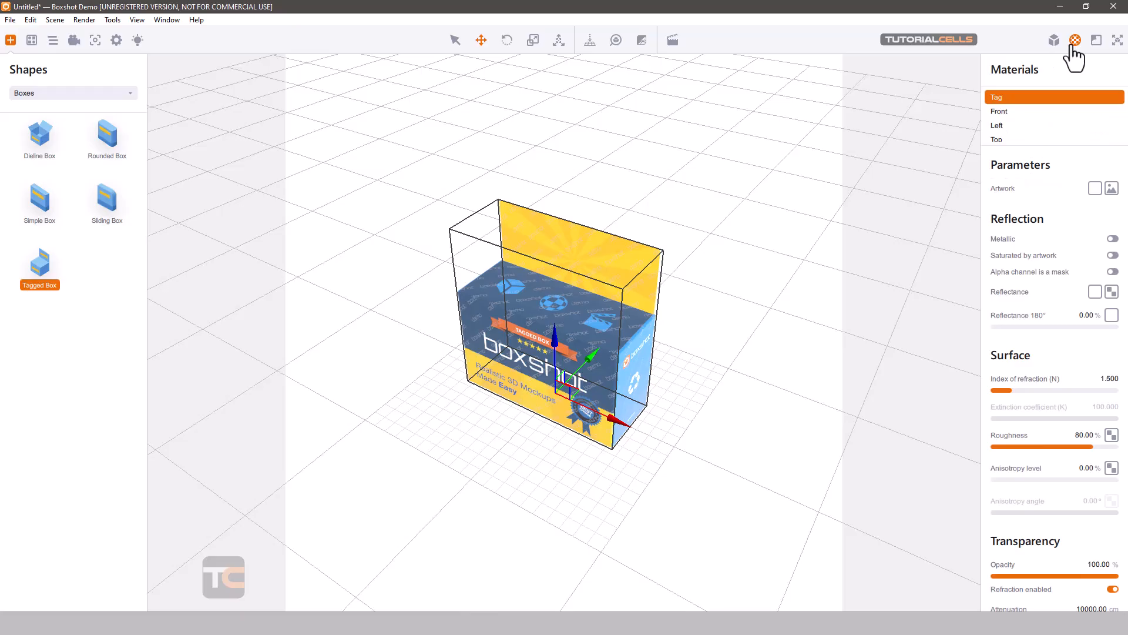
left_click(1016, 111)
left_click(1016, 125)
left_click(1020, 137)
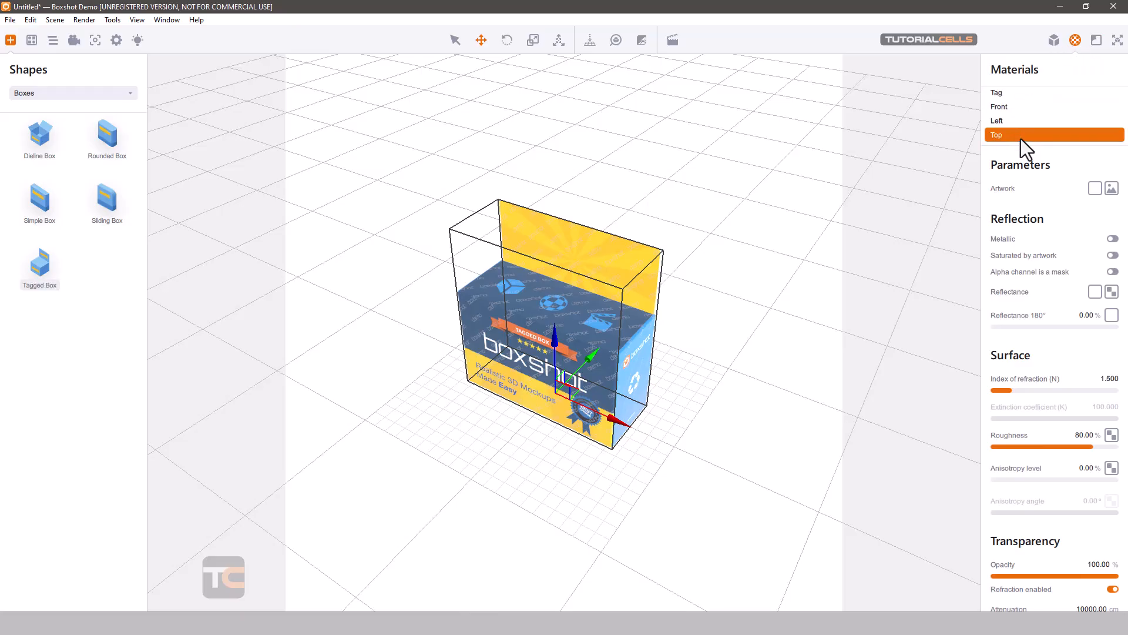
left_click(1111, 188)
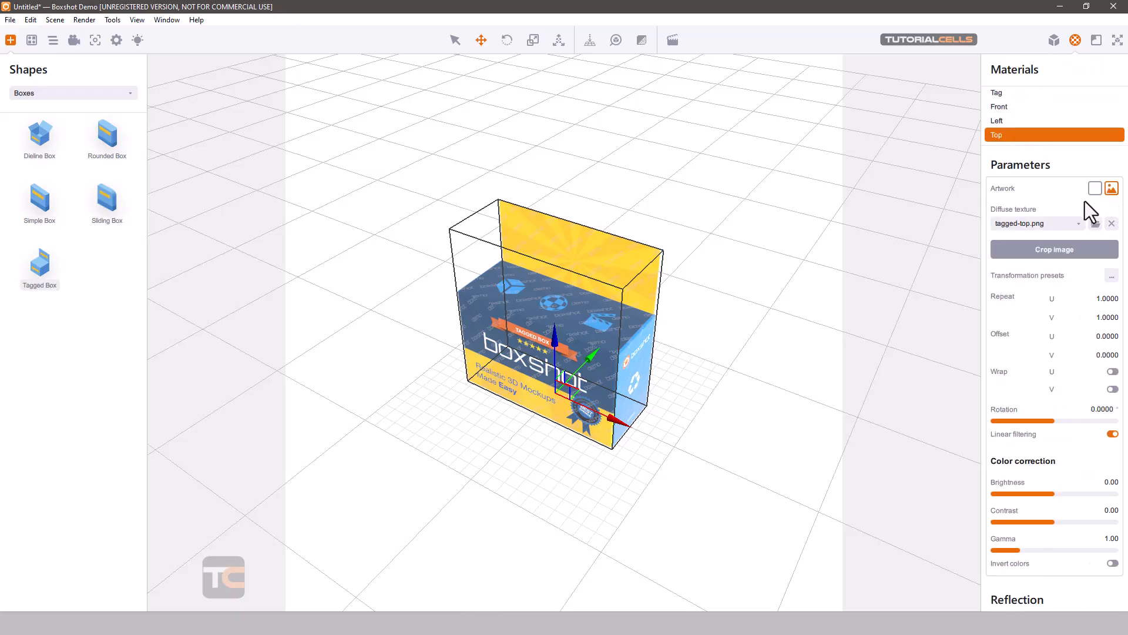
left_click(1052, 252)
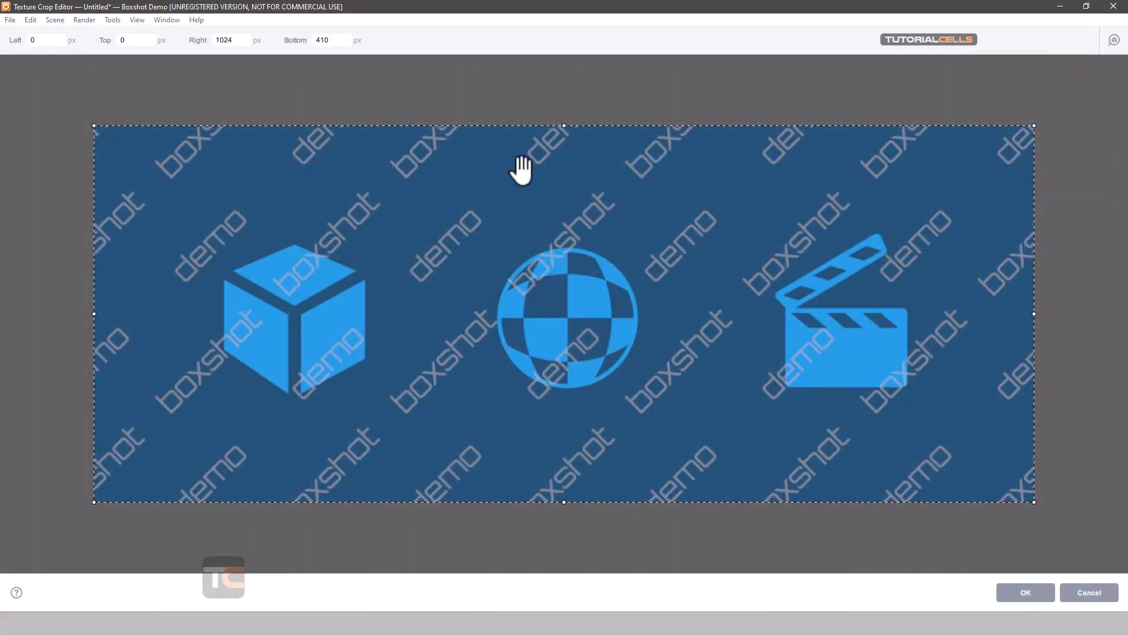
left_click(1021, 595)
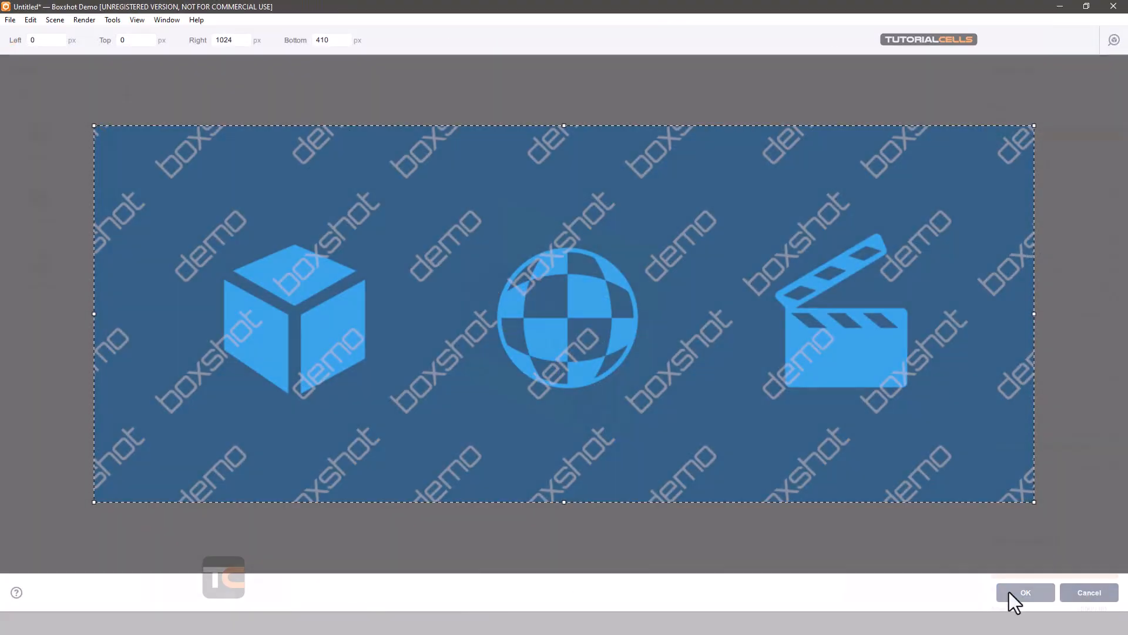
- Place a Coffee Cup from the Branding shapes, delete the tagged box and select the cup
left_click(35, 94)
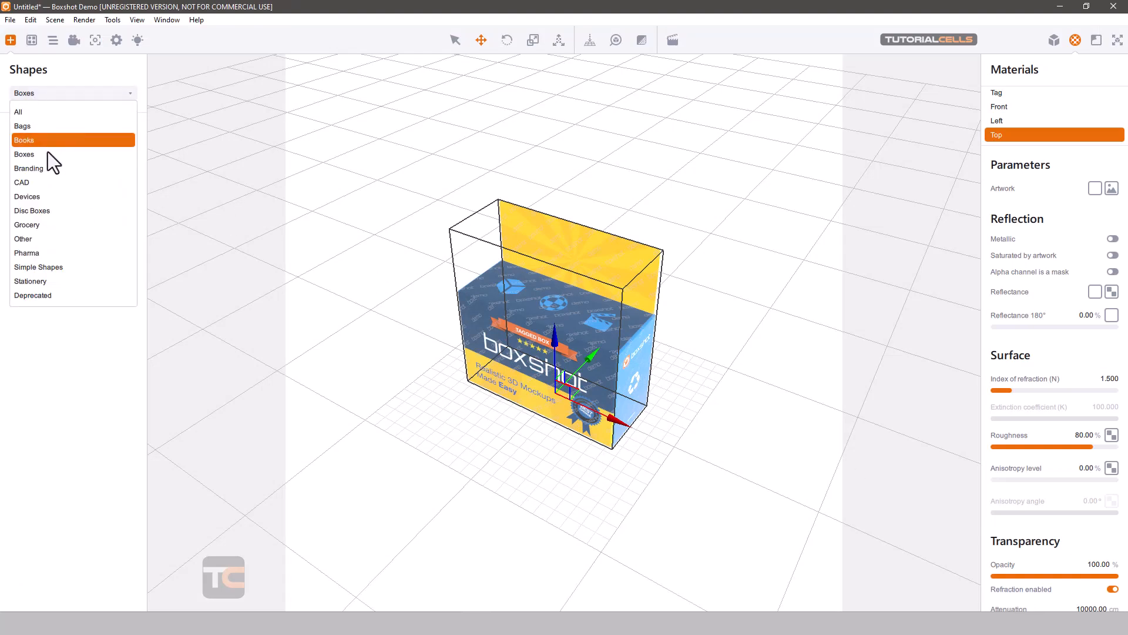
left_click(55, 167)
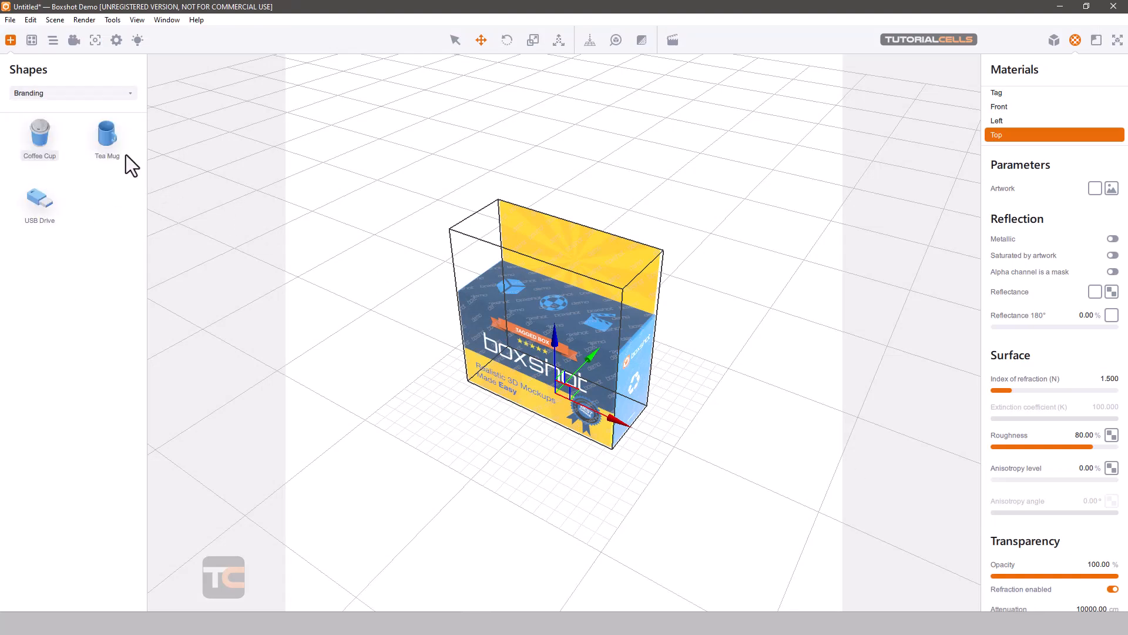
left_click_drag(44, 142, 526, 314)
left_click(615, 346)
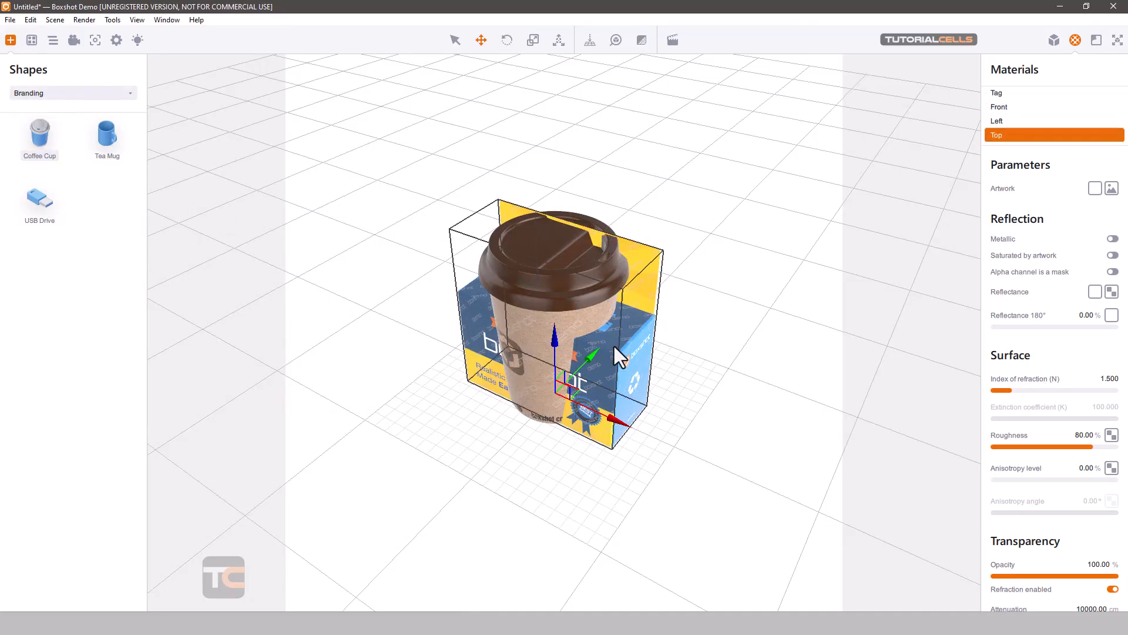
key("Delete")
left_click(596, 317)
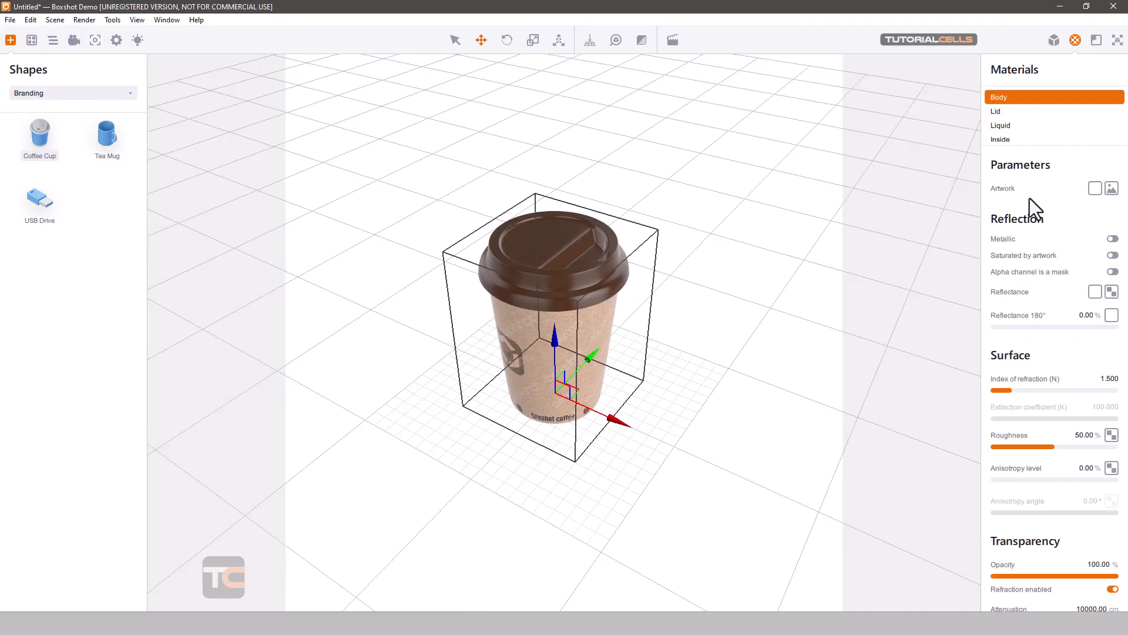
- Hide the coffee cup's lid and try its Empty option, leaving the cup filled
left_click(1054, 40)
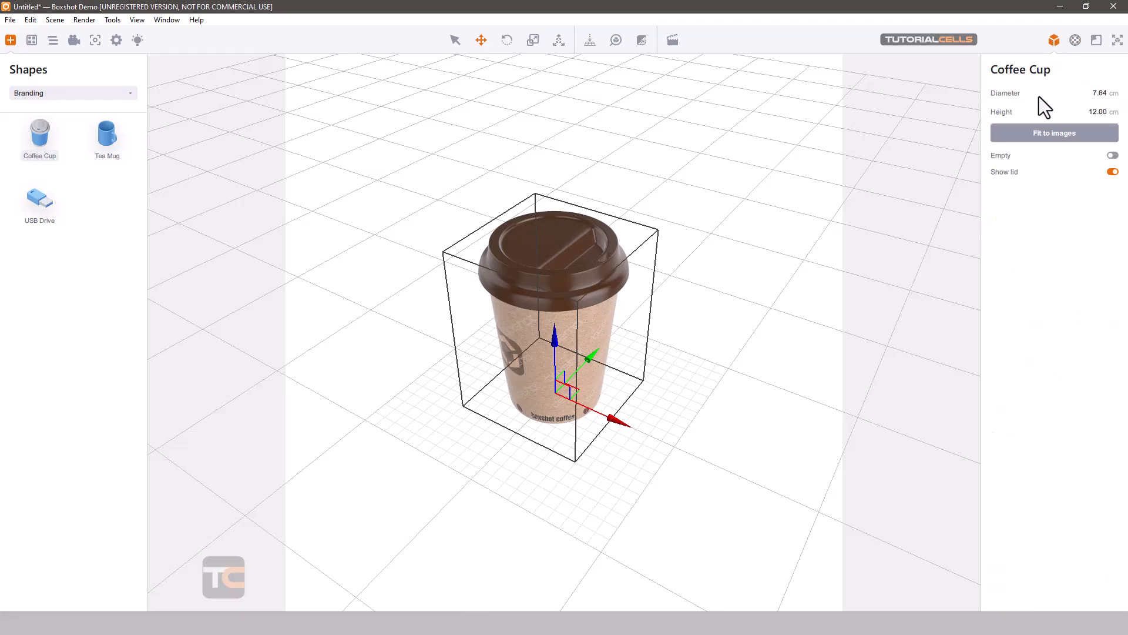
left_click(1113, 171)
scroll(589, 251, "up", 2)
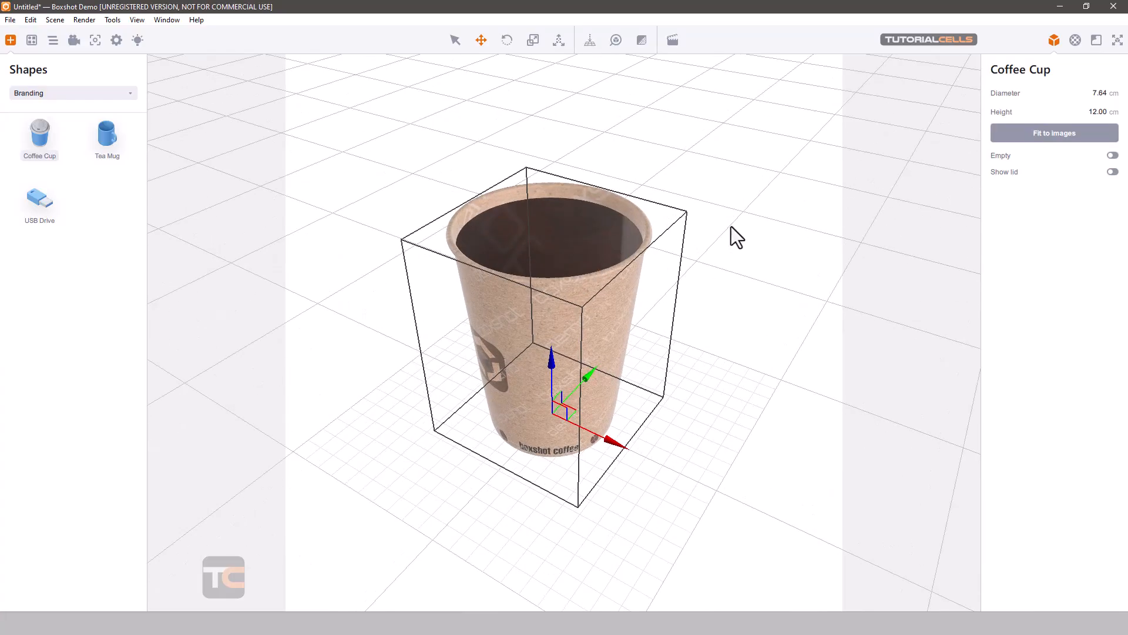
left_click(1113, 171)
left_click(1112, 172)
left_click(1113, 155)
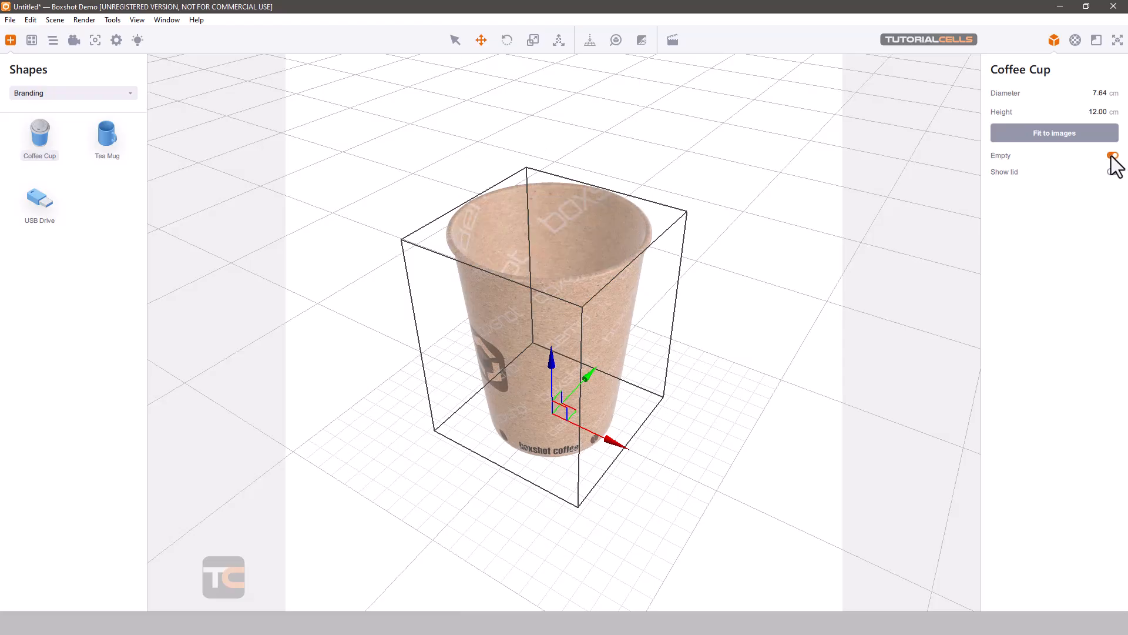
left_click(1113, 155)
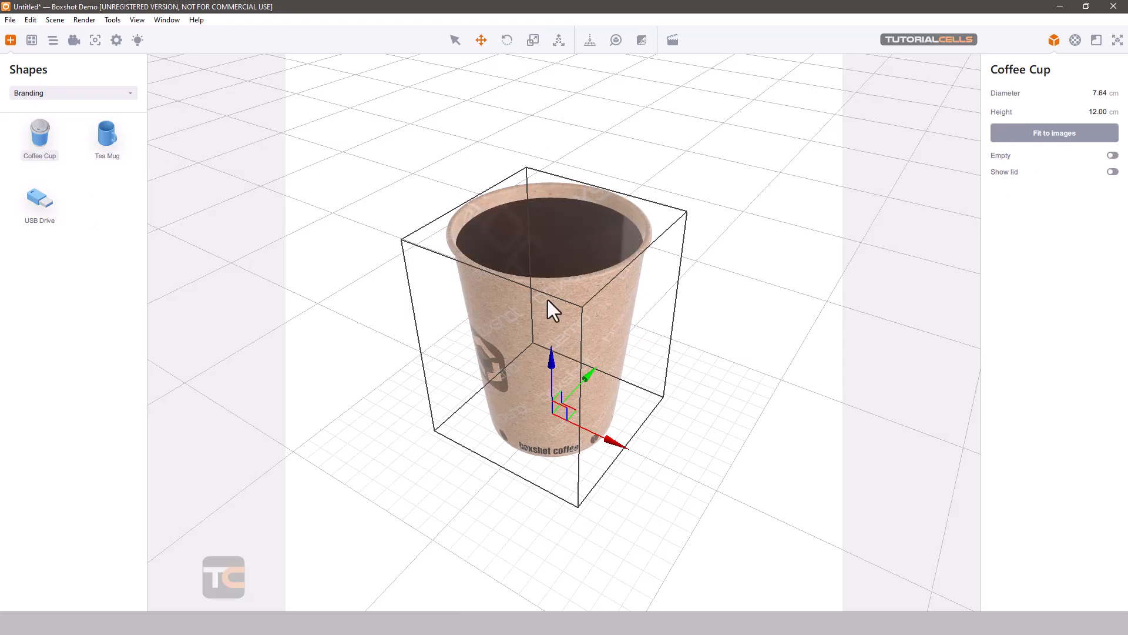
- Replace the coffee cup with a USB Drive and fit it to the view with 42% padding
key("Delete")
left_click_drag(46, 216, 531, 398)
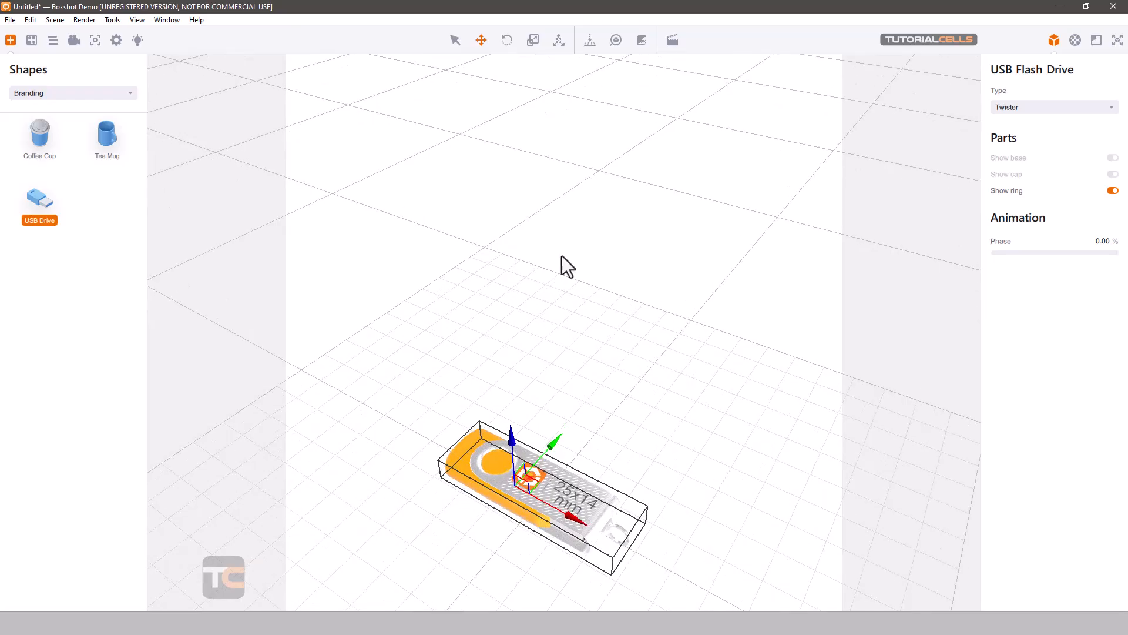
left_click(615, 42)
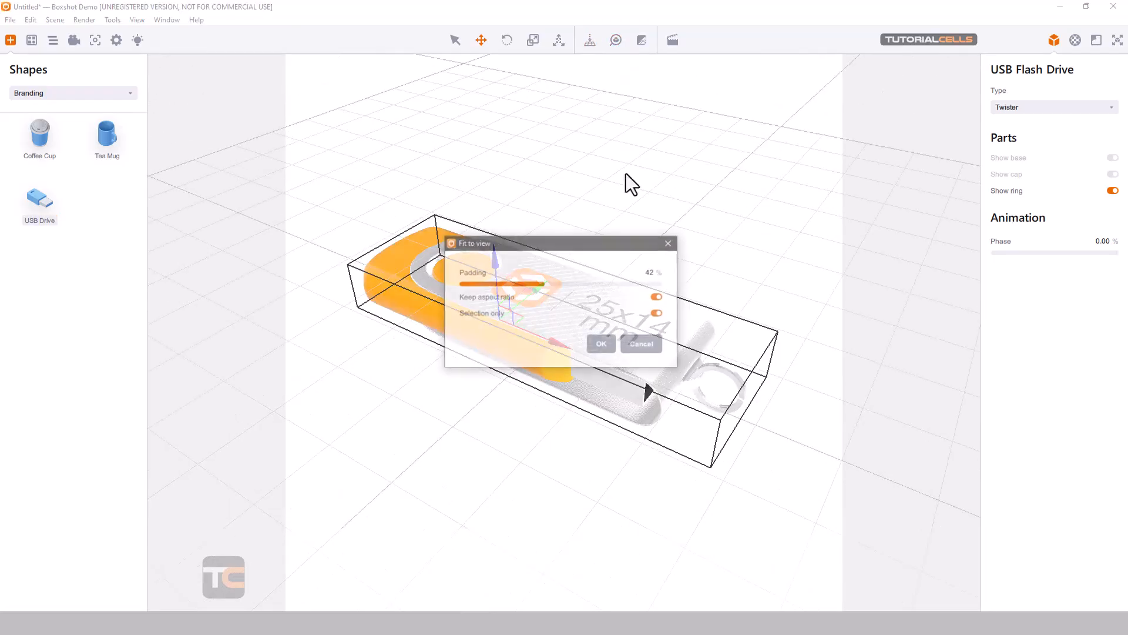
left_click(602, 349)
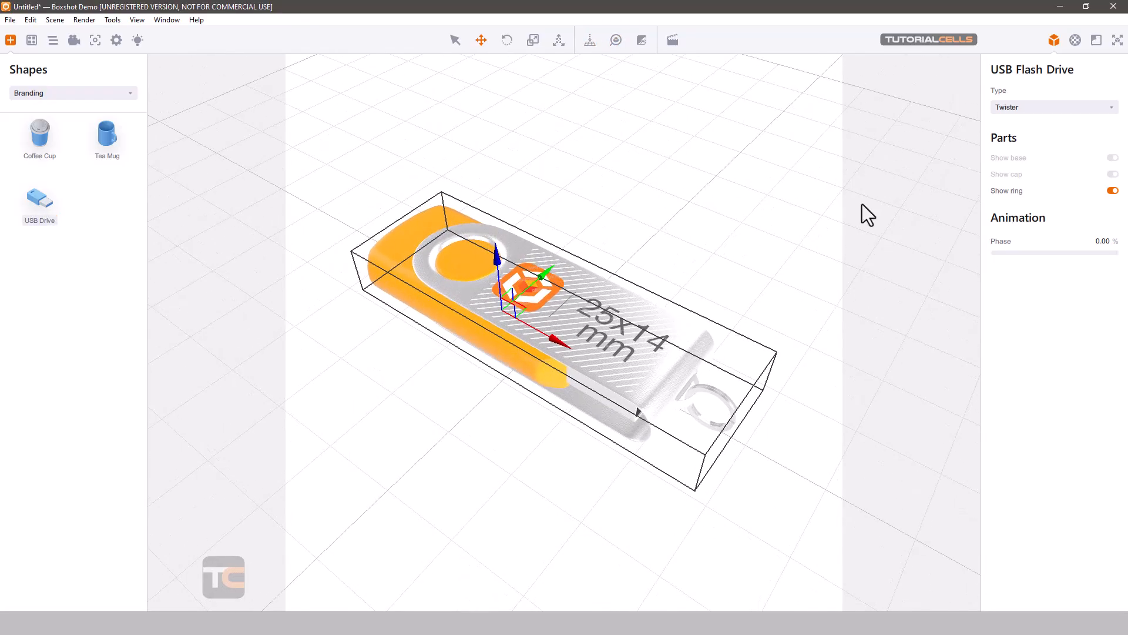
- Set the USB drive's type to Mini Twister, toggle its ring off and on, and try out the animation phase
left_click(1079, 105)
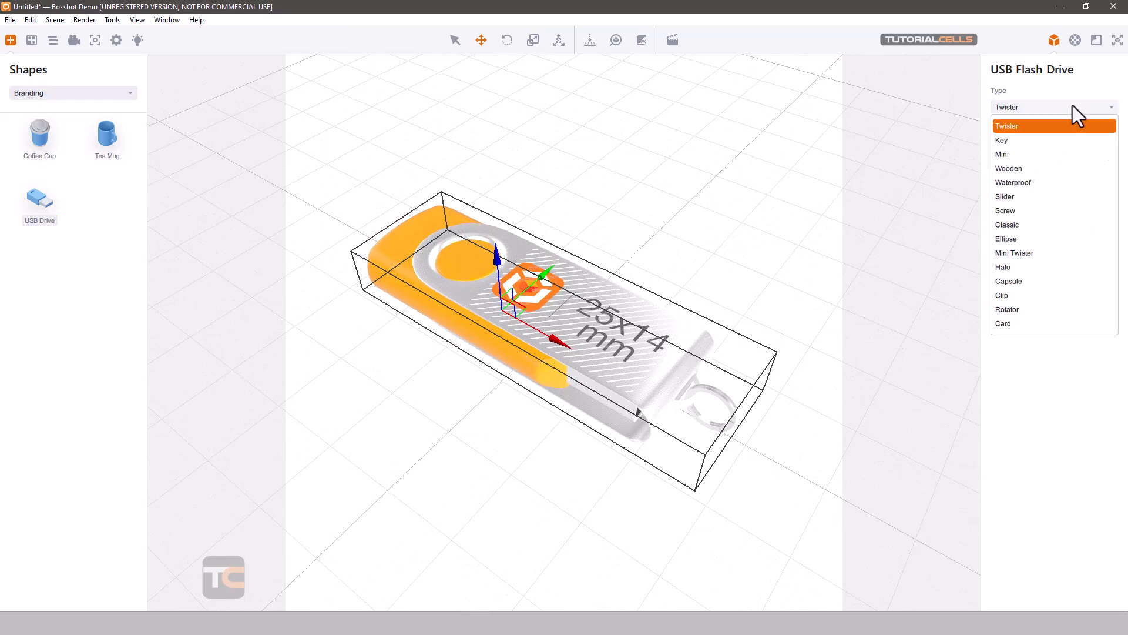
left_click(1021, 254)
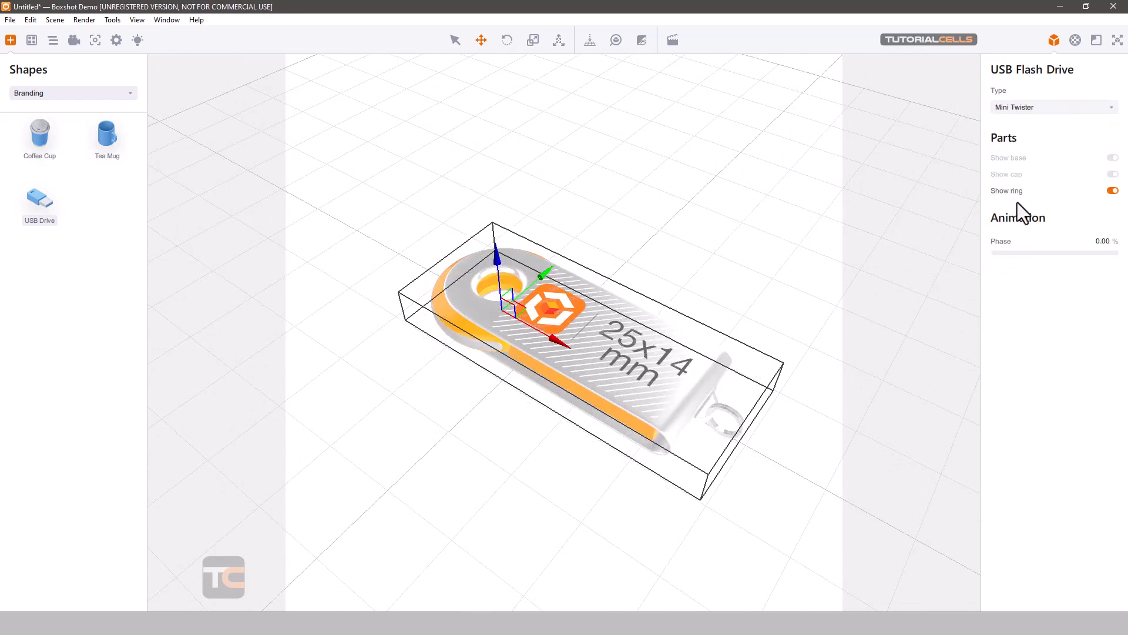
left_click(1112, 191)
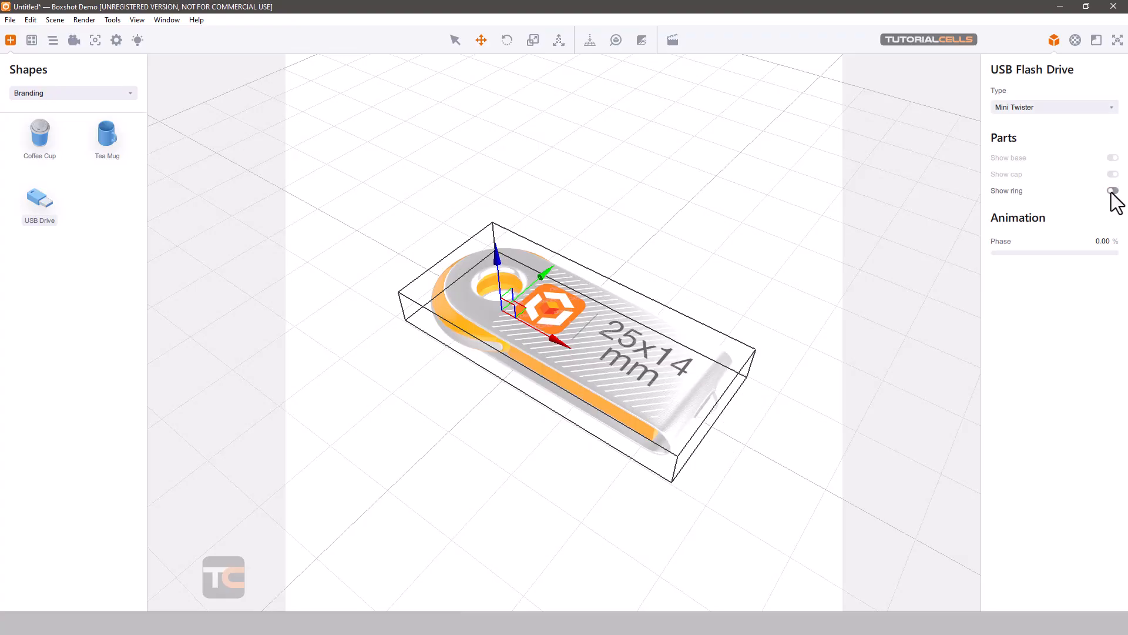
left_click(1112, 191)
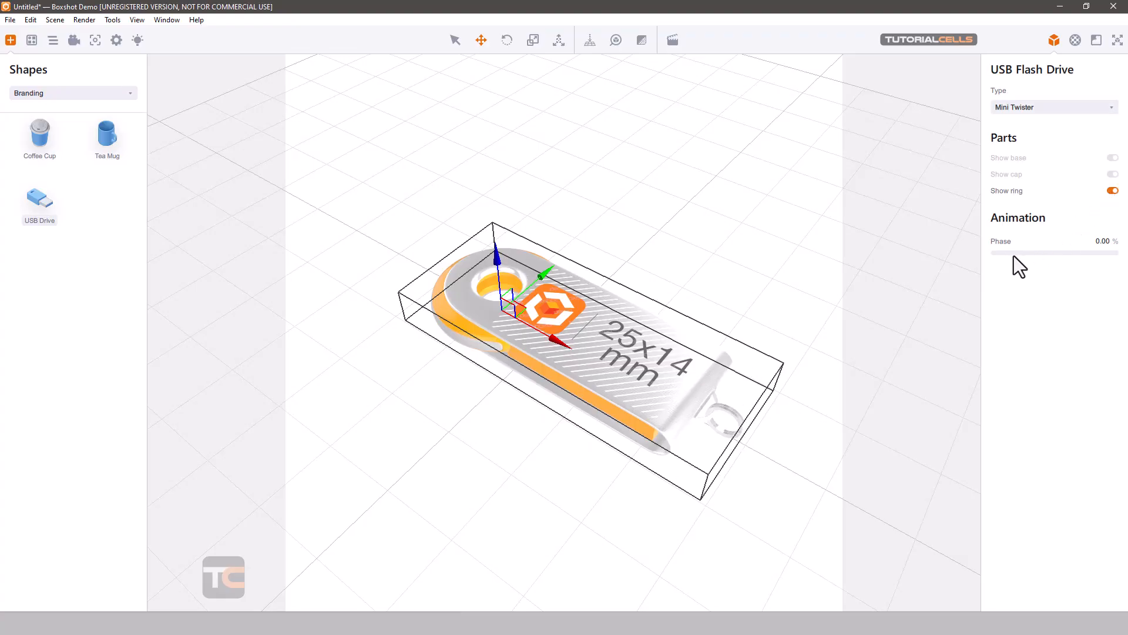
left_click_drag(1014, 254, 989, 231)
- Delete the USB drive and review the shapes in the CAD category
key("Delete")
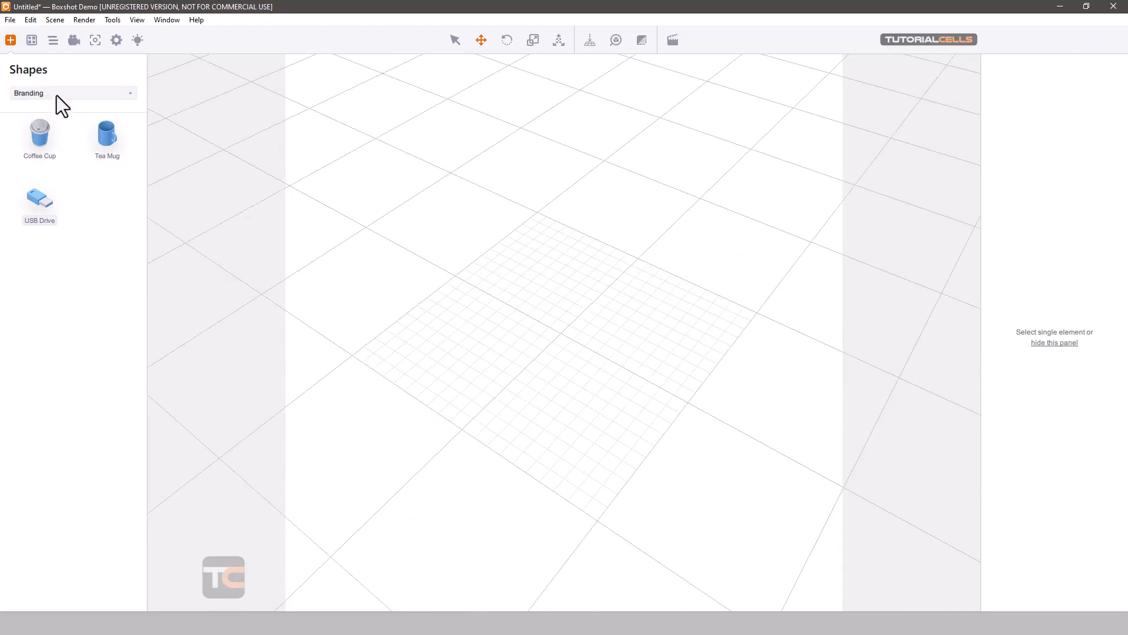
left_click(56, 95)
left_click(41, 182)
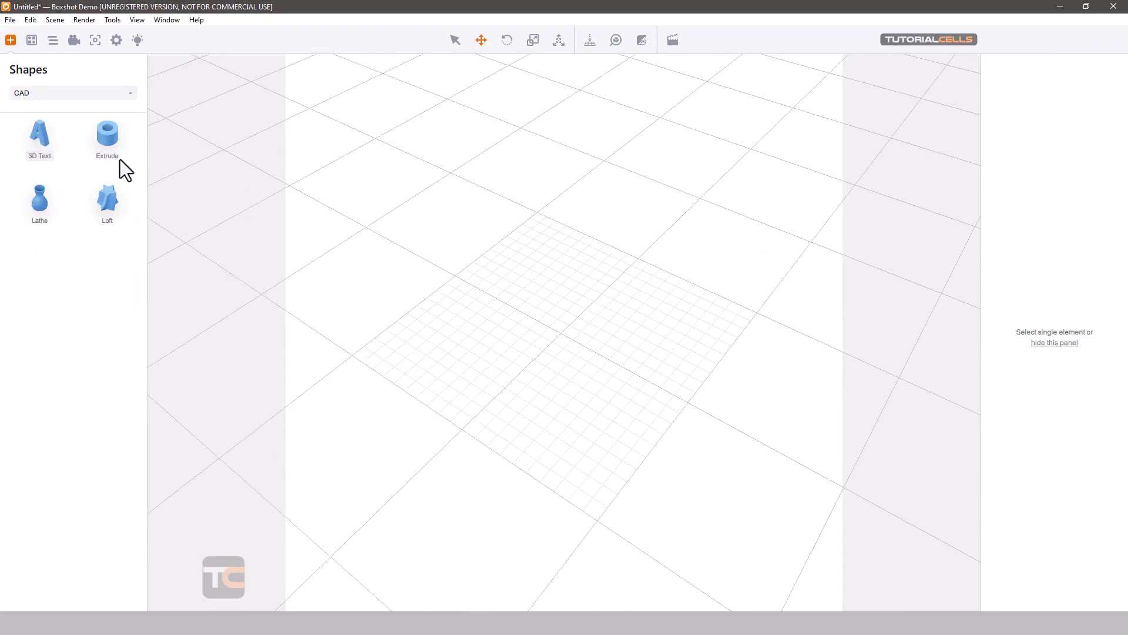
left_click(76, 93)
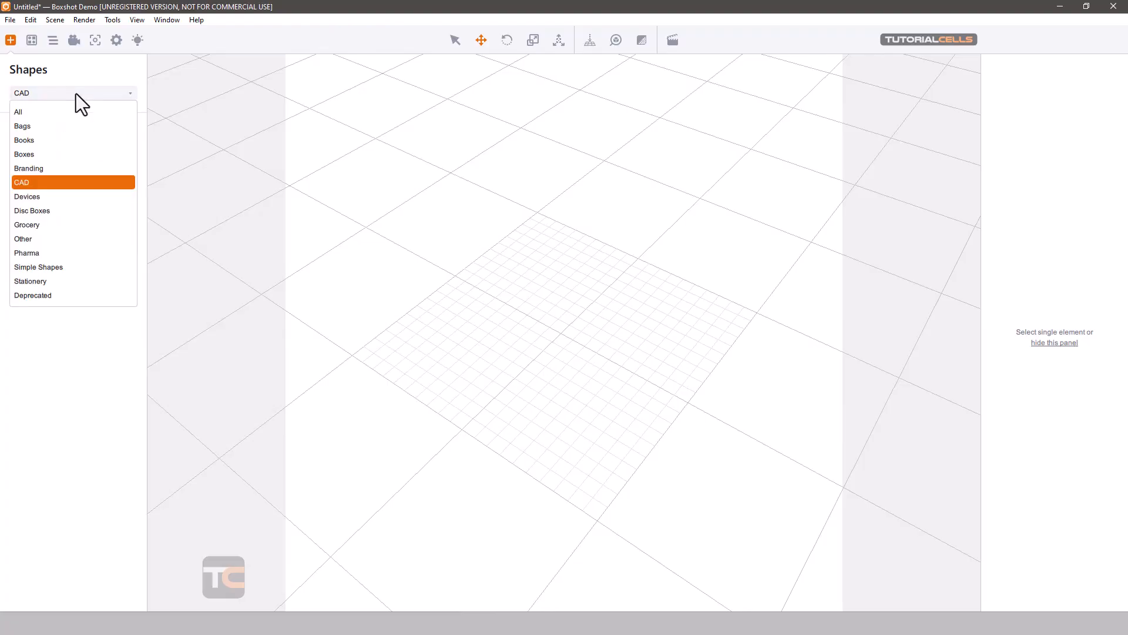
left_click(52, 183)
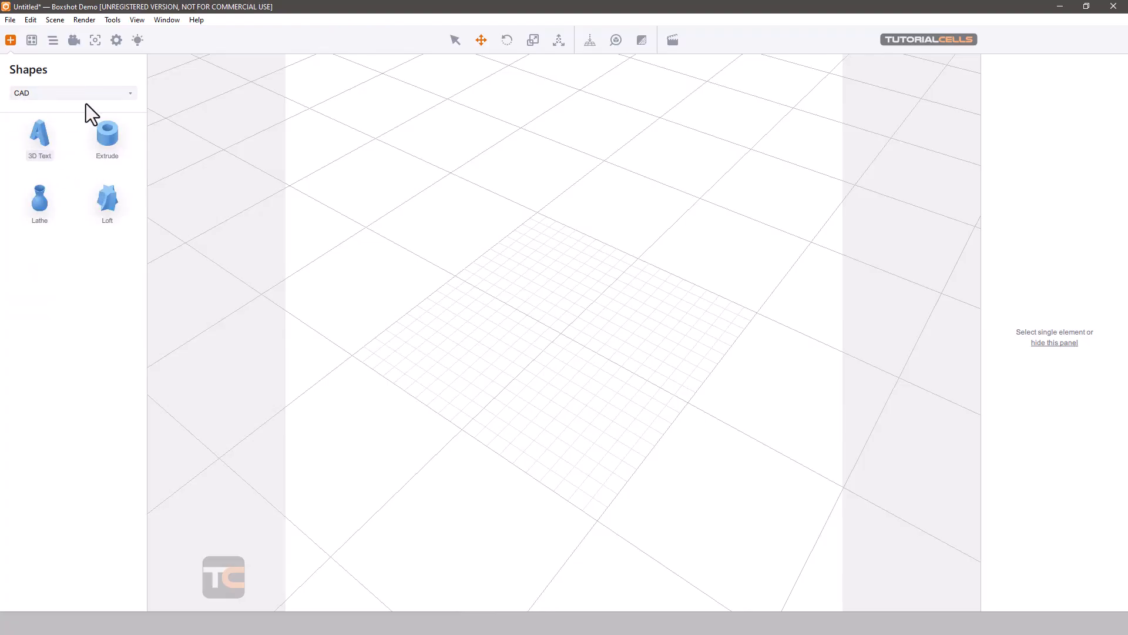
- Place a Monitor from the Devices shapes in the empty scene
left_click(92, 95)
left_click(56, 197)
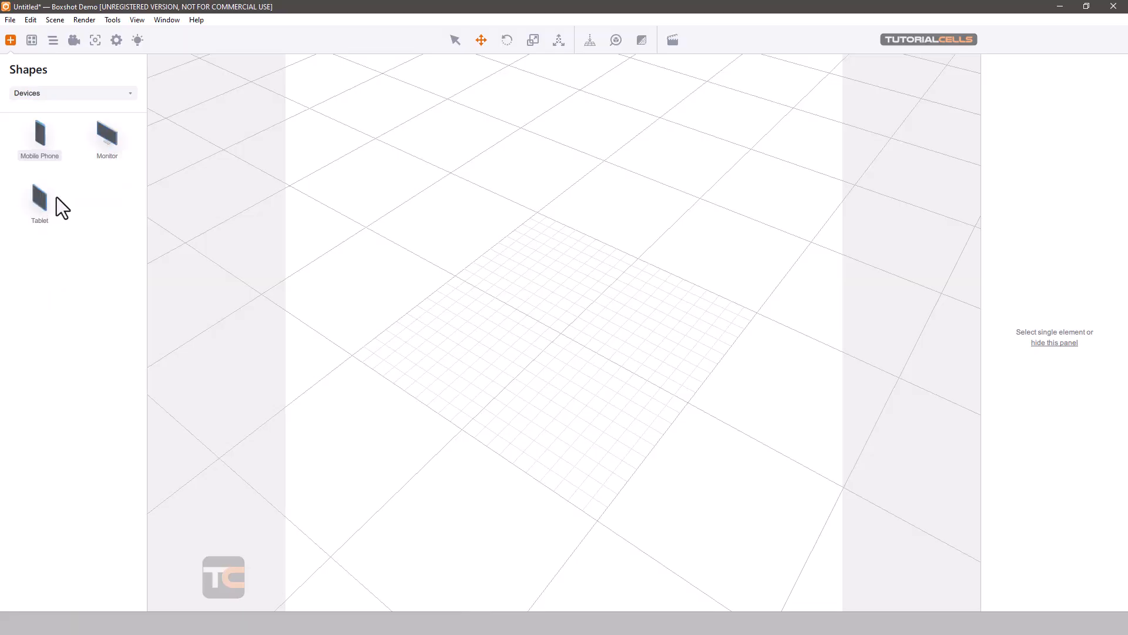
left_click(107, 141)
scroll(580, 370, "down", 5)
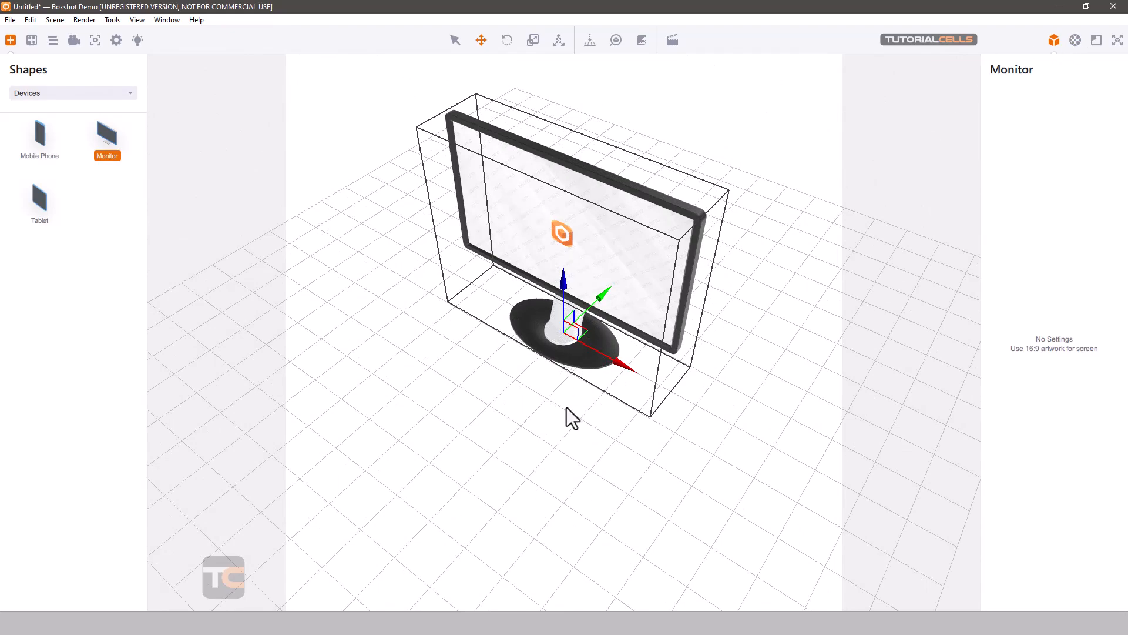
mouse_move(560, 390)
left_mouse_down()
mouse_move(562, 344)
mouse_move(577, 393)
left_mouse_up()
key("ctrl+z")
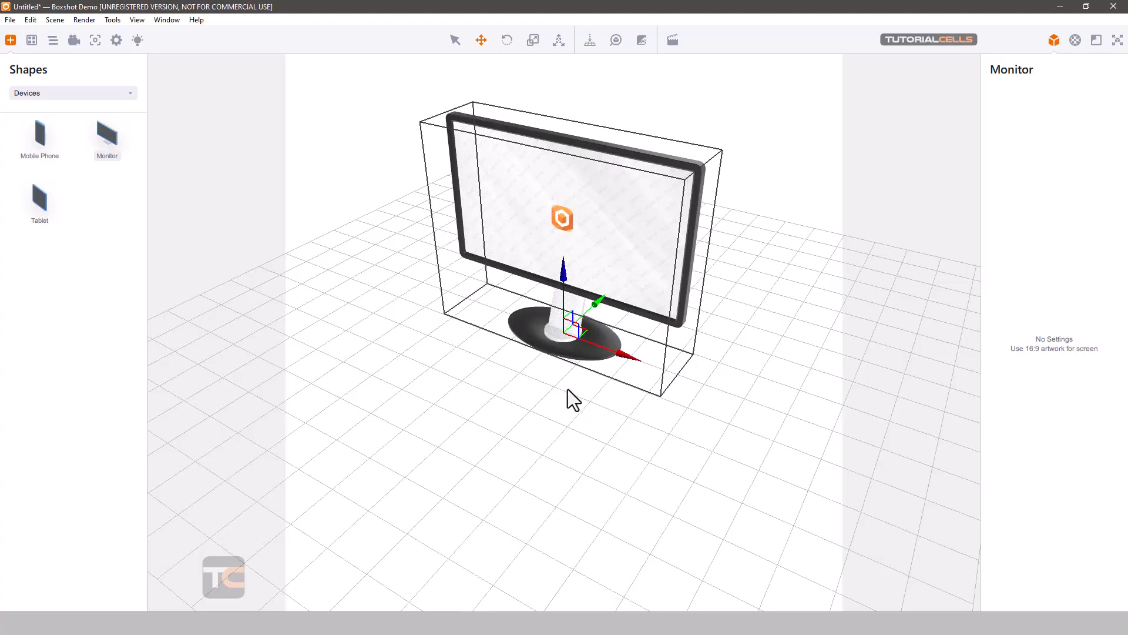
middle_click_drag(568, 389, 571, 422)
- Go through the monitor's Body, Bottom and Screen materials and check the Screen artwork in the crop editor, keeping the full image
left_click(1075, 40)
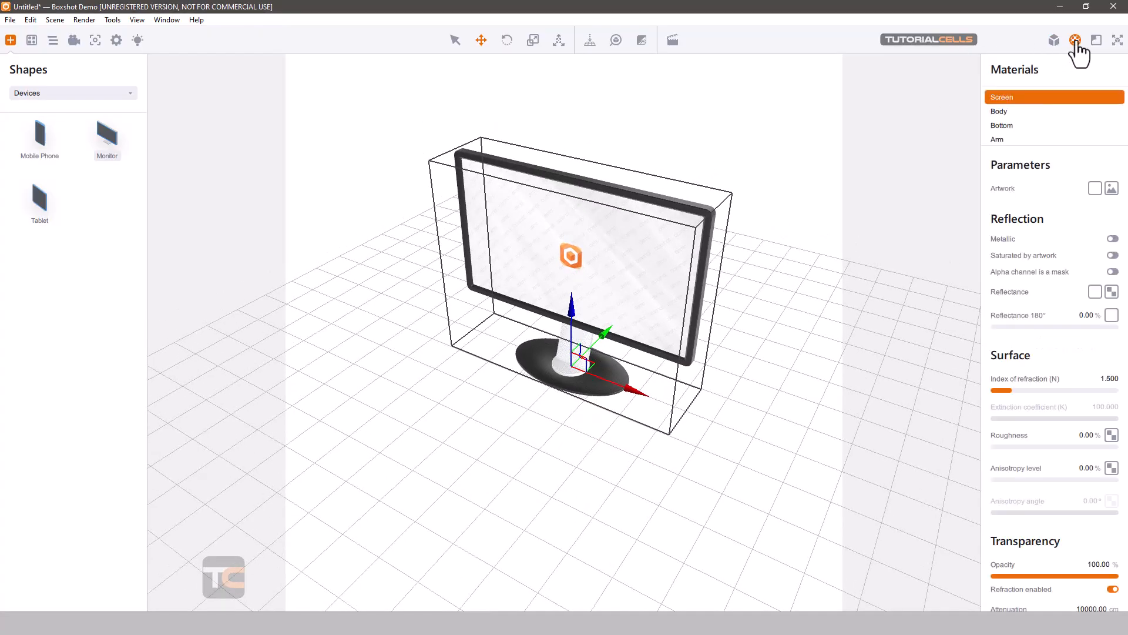
left_click(1021, 112)
left_click(1017, 125)
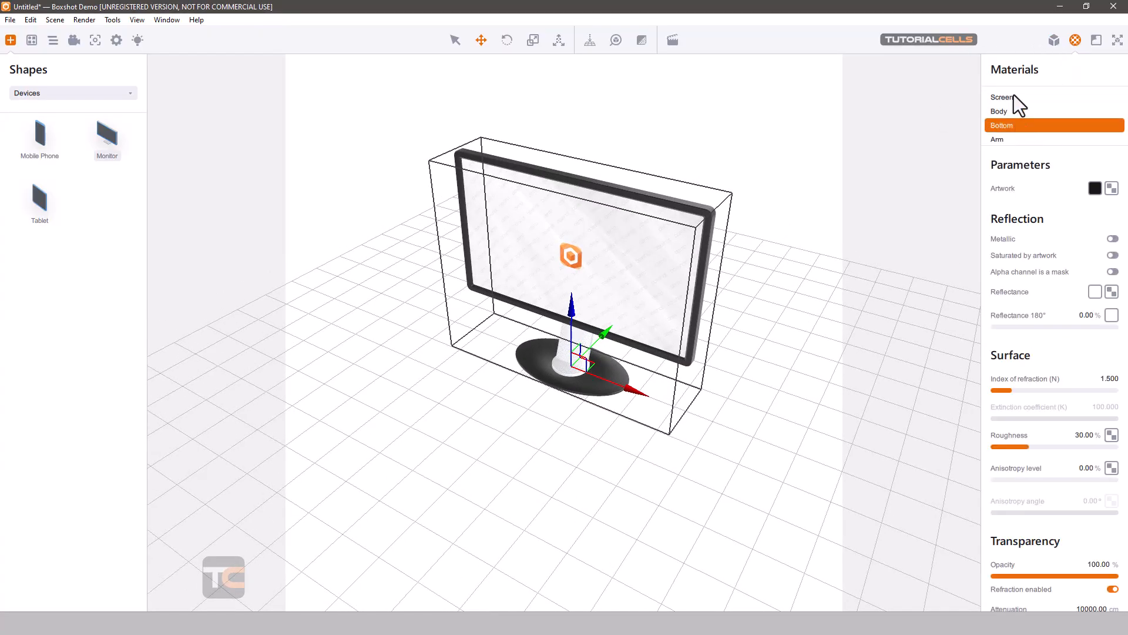
left_click(1014, 96)
left_click(1111, 189)
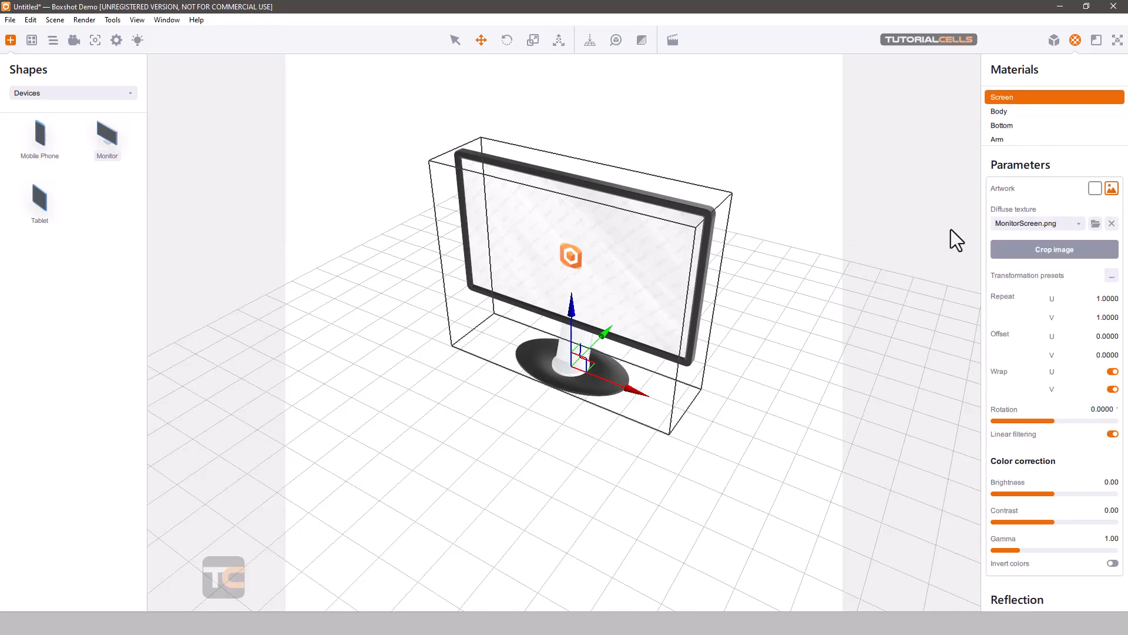
left_click(1022, 250)
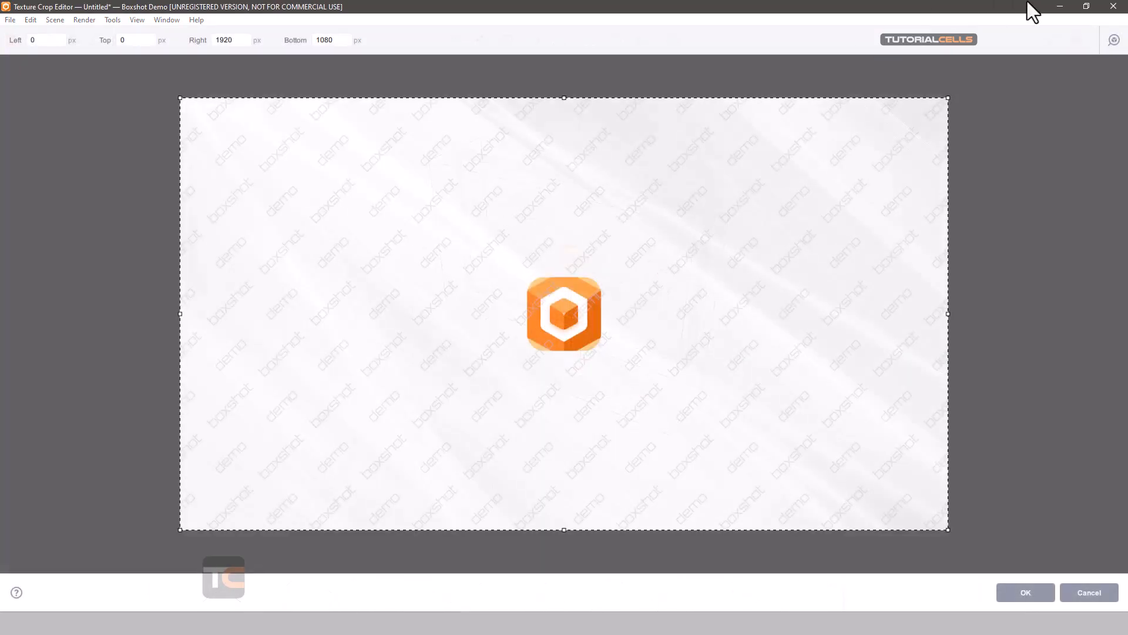
left_click(1023, 593)
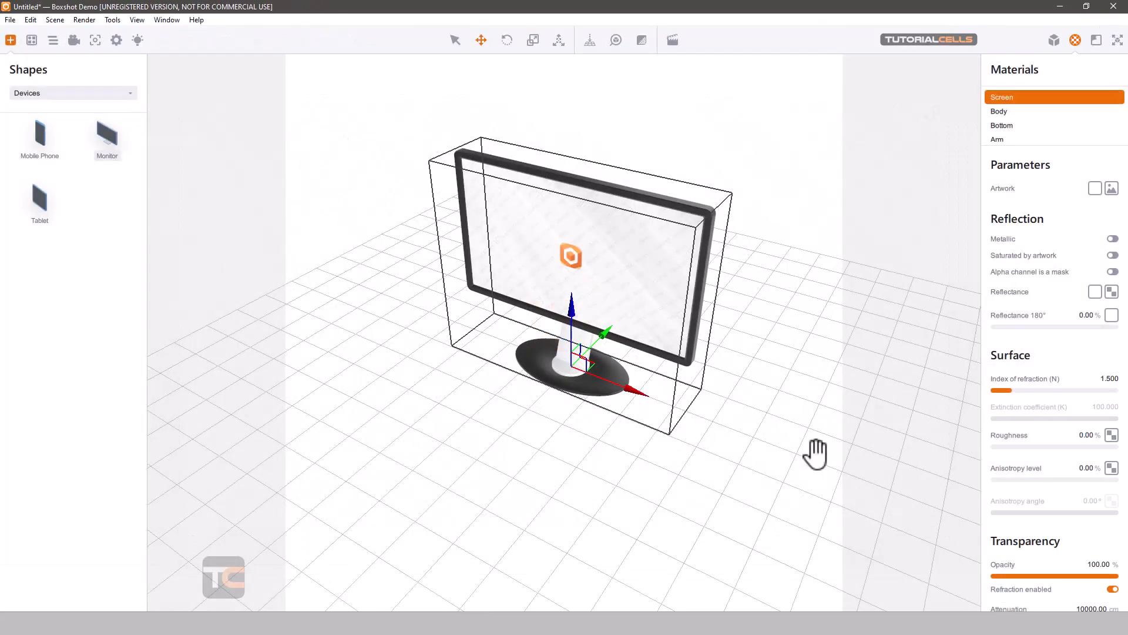
- Place a Mobile Phone, delete the monitor and show the phone's shape settings
left_click_drag(55, 151, 363, 370)
left_click(636, 245)
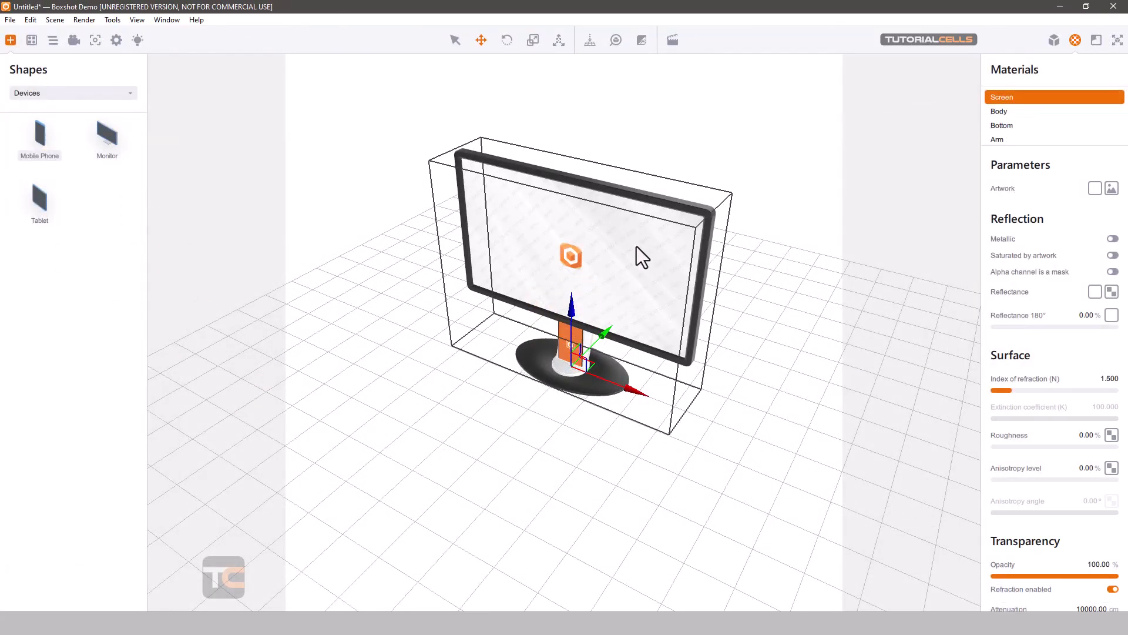
key("Delete")
left_click(583, 336)
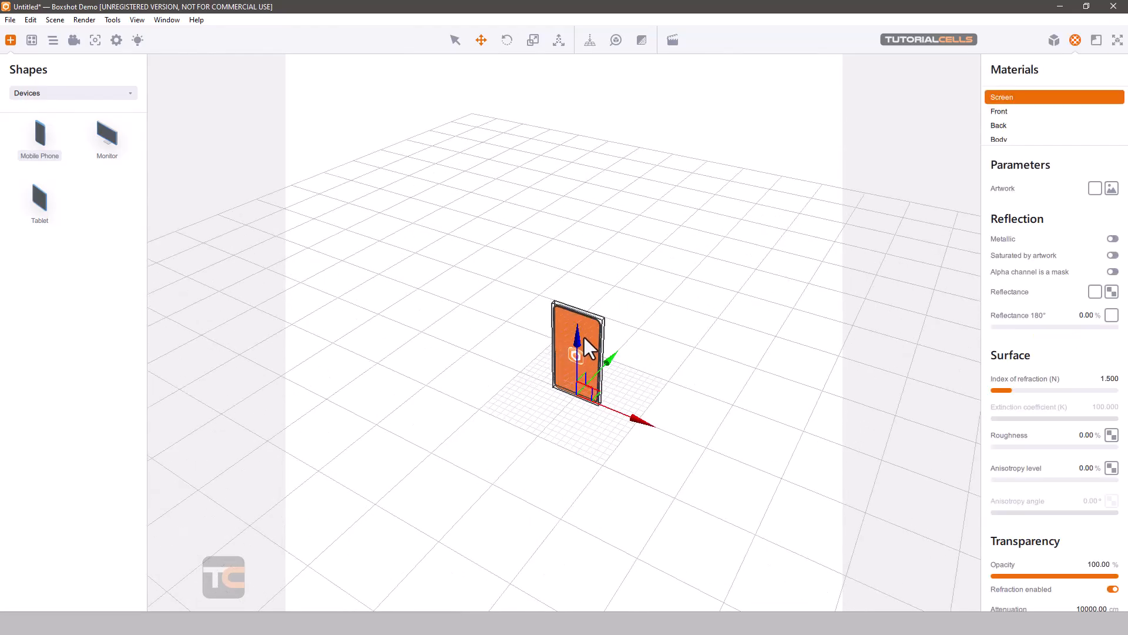
left_click(1055, 41)
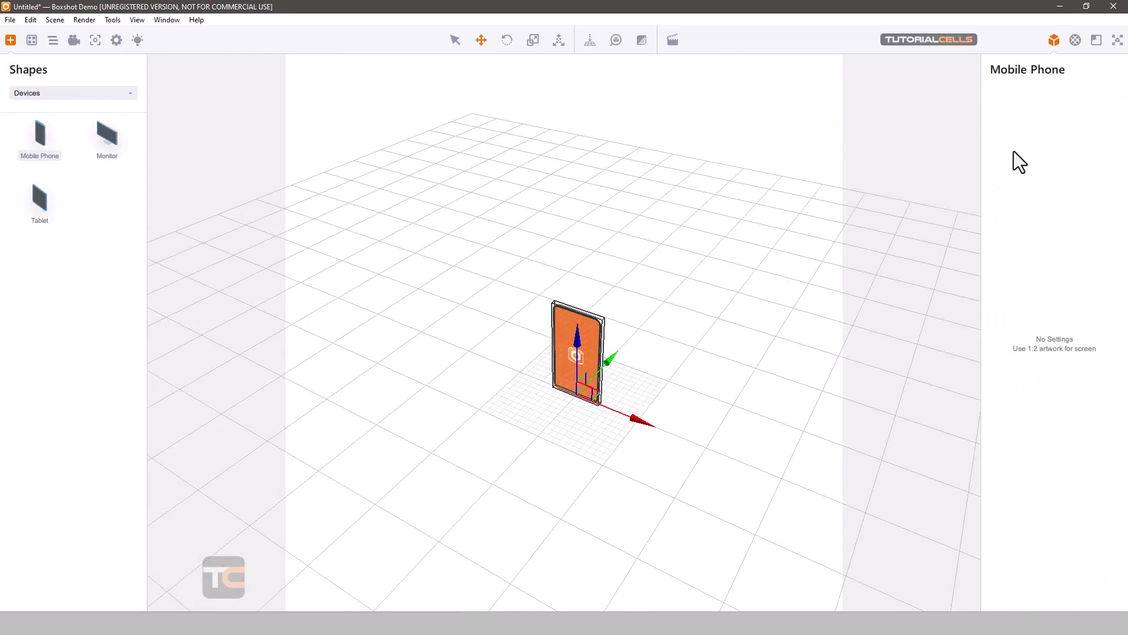
- Replace the mobile phone with a Blu-ray Box from the Disc Boxes shapes and set its cover angle to 54.13%
key("Delete")
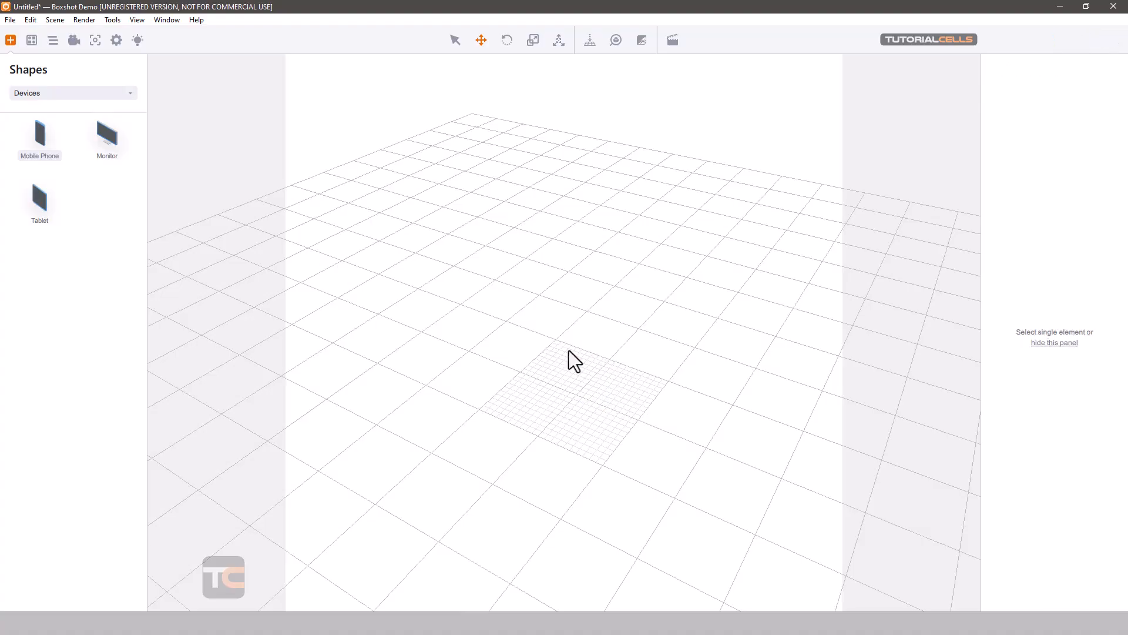
left_click(41, 94)
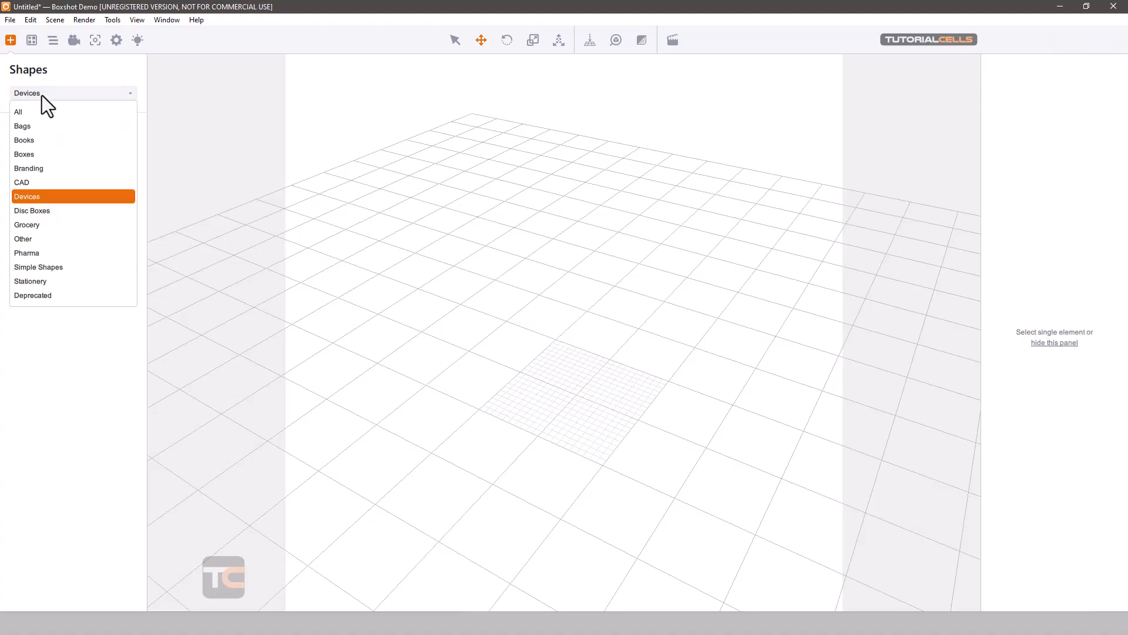
left_click(68, 208)
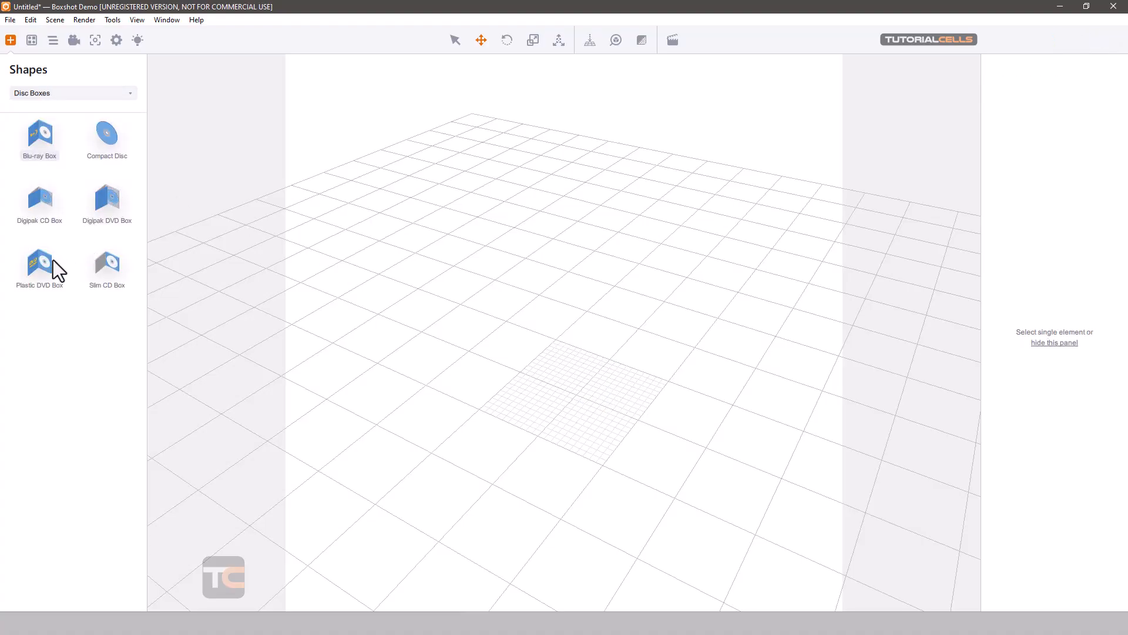
left_click_drag(43, 156, 601, 335)
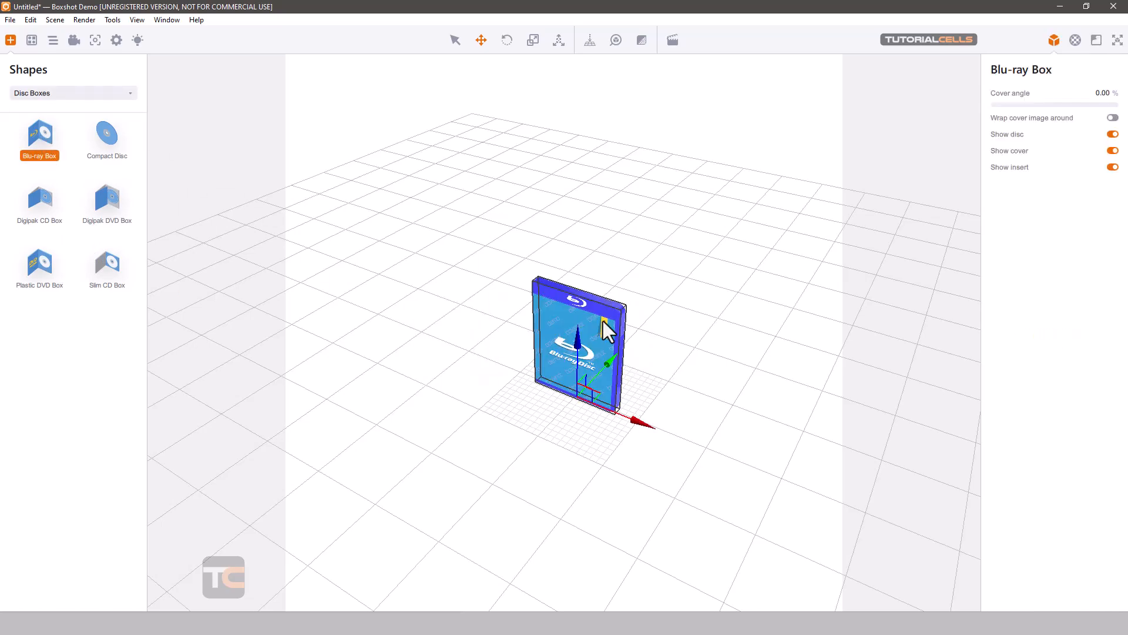
left_click_drag(1015, 105, 1041, 126)
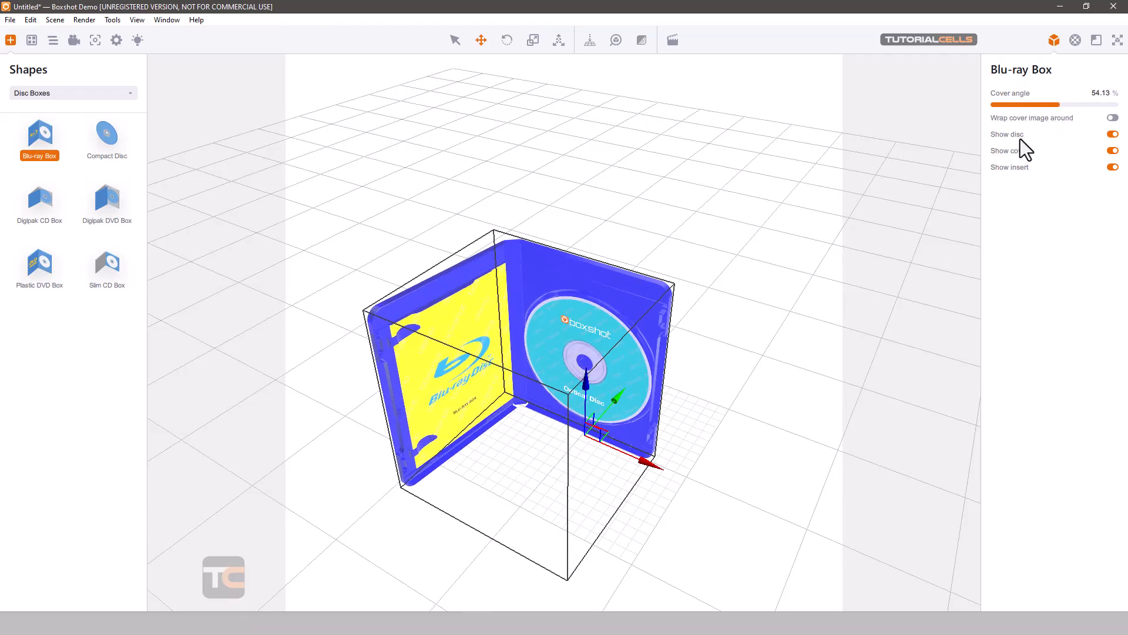
- Hide and restore the disc in the Blu-ray Box, and delete the box from the scene
left_click(1111, 135)
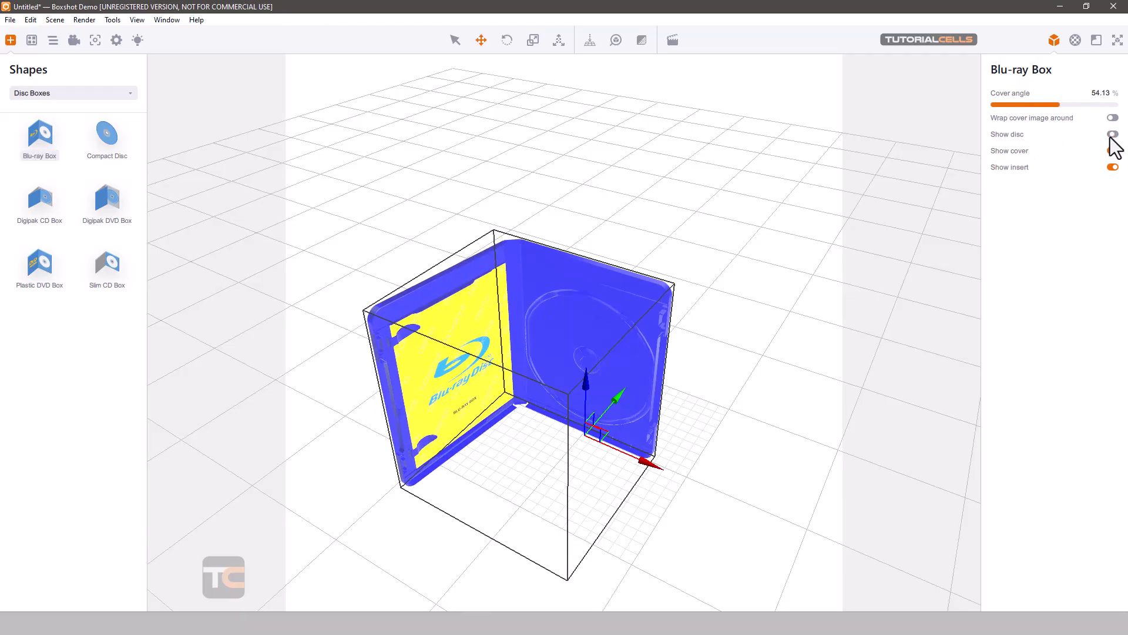
left_click(1111, 136)
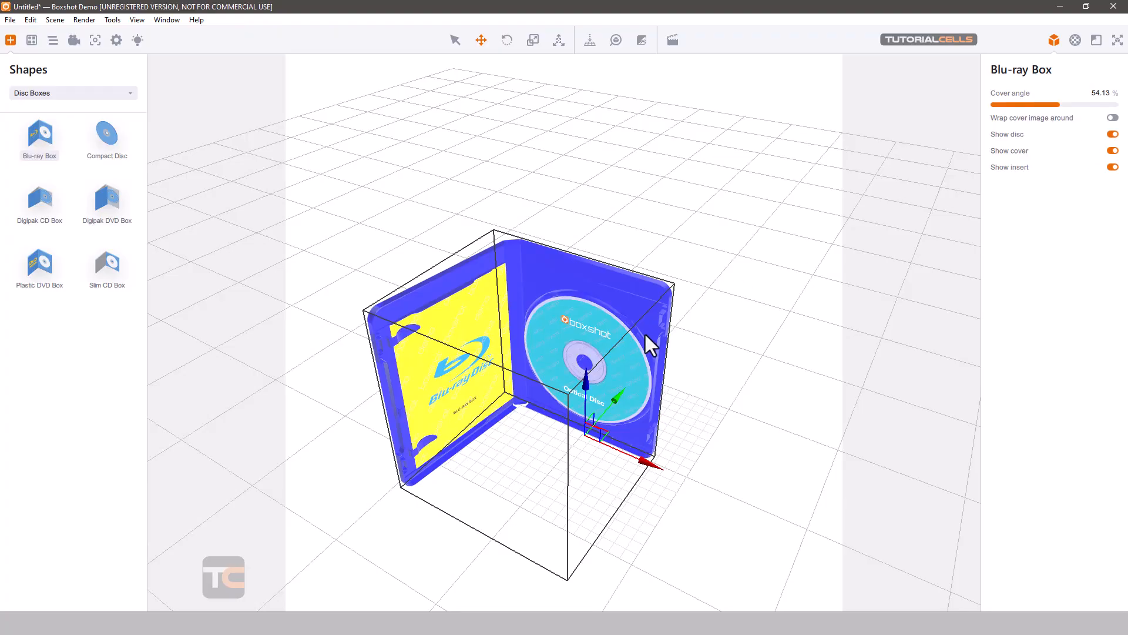
key("Delete")
- Place a Bucket: Plastic from the Grocery shapes in the empty scene
left_click(81, 93)
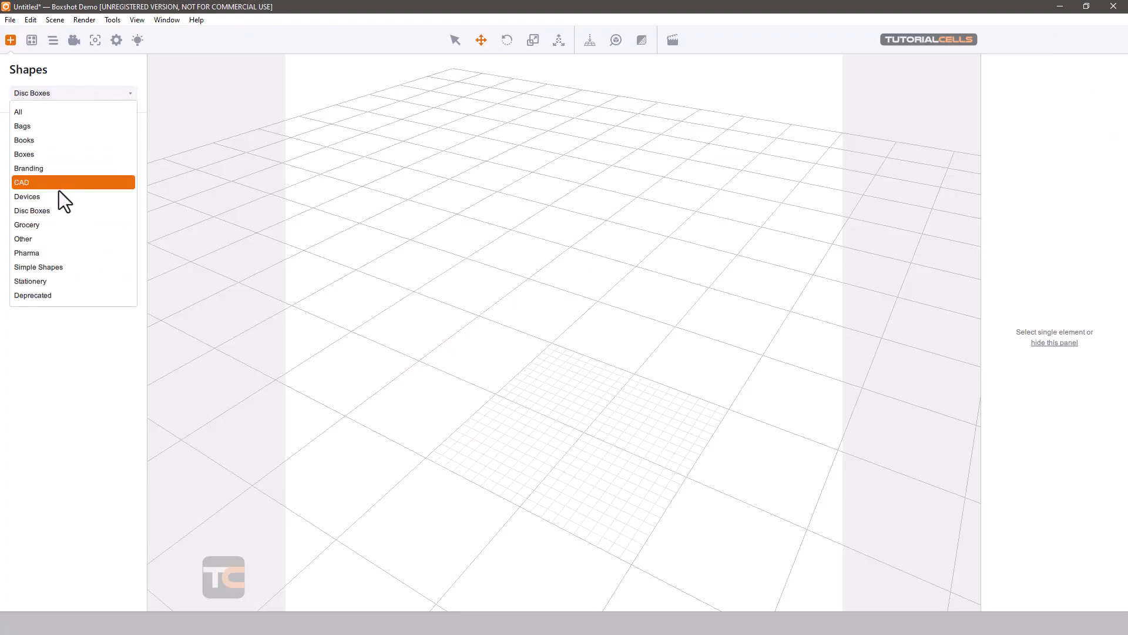
left_click(49, 225)
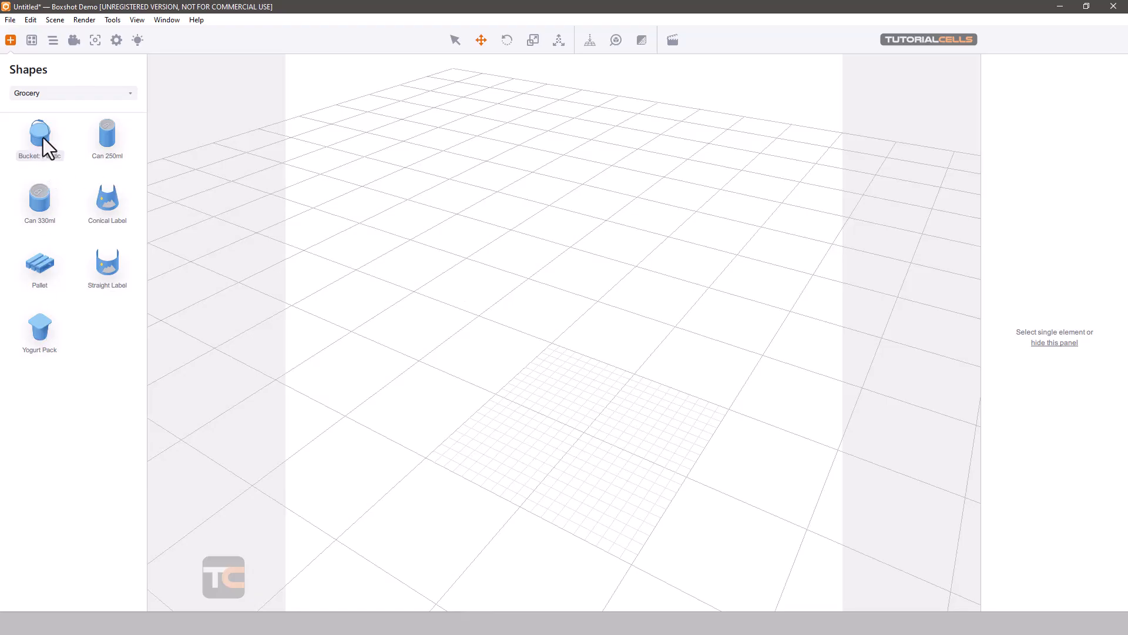
left_click_drag(44, 137, 517, 350)
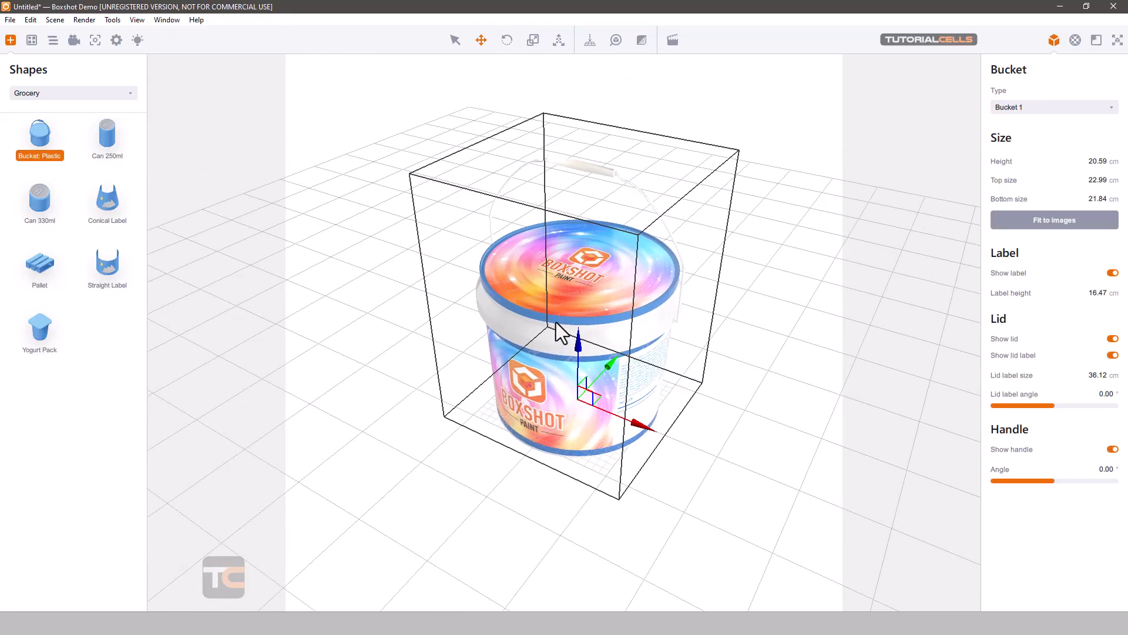
mouse_move(760, 329)
left_mouse_down()
mouse_move(736, 332)
mouse_move(747, 338)
left_mouse_up()
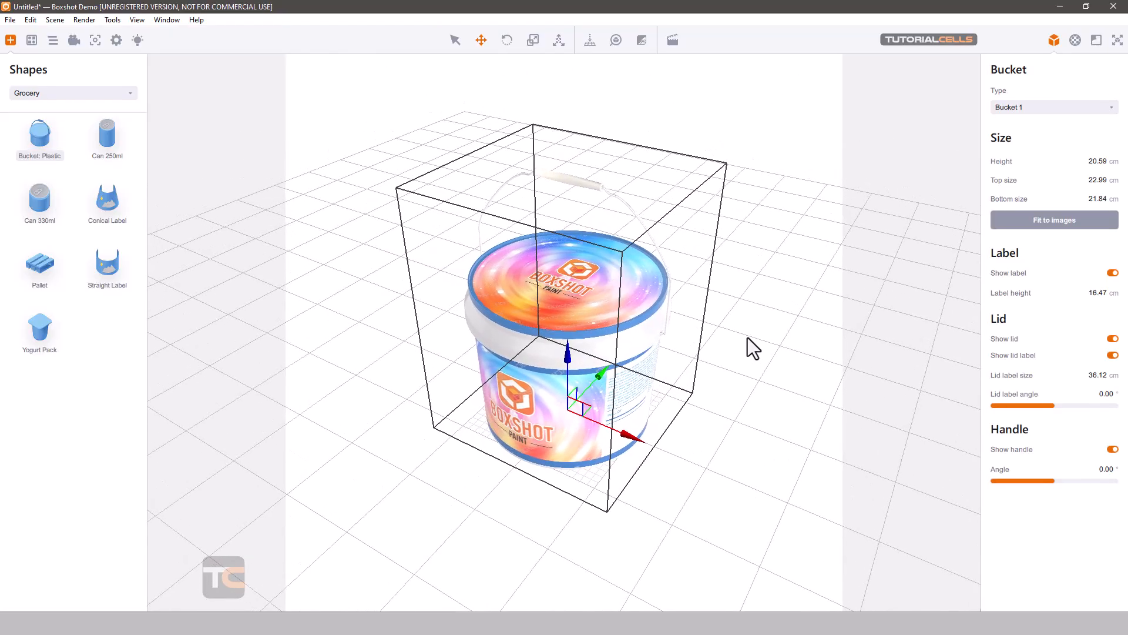
- Try the Bucket 2 type on the plastic bucket and set its type to Bucket 3
left_click(1032, 111)
left_click(1021, 139)
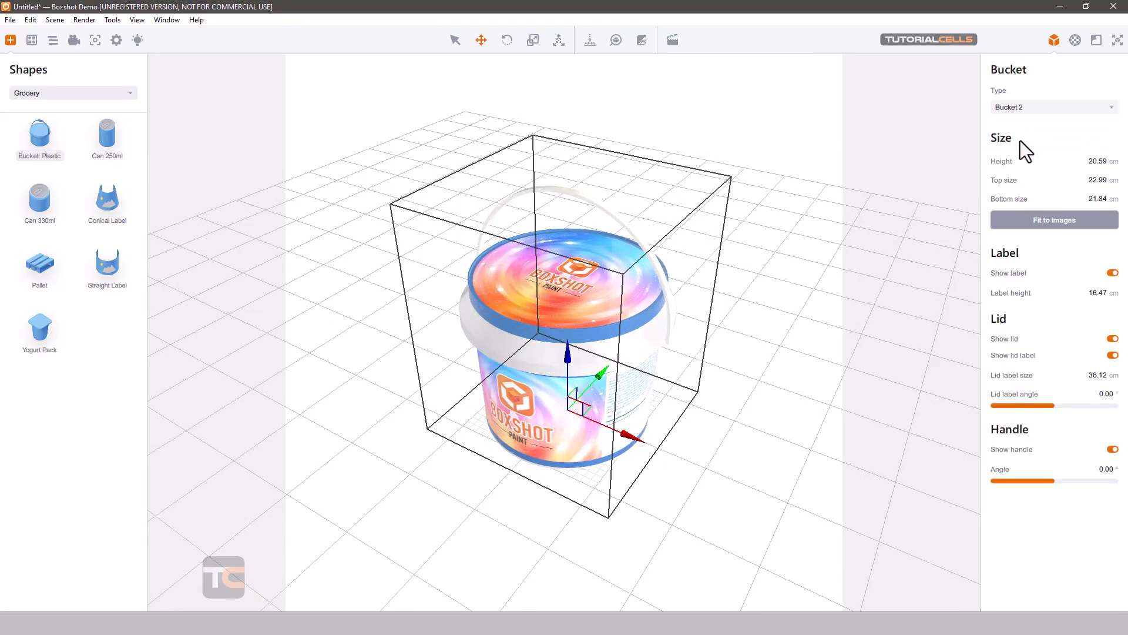
left_click(1021, 115)
left_click(1023, 150)
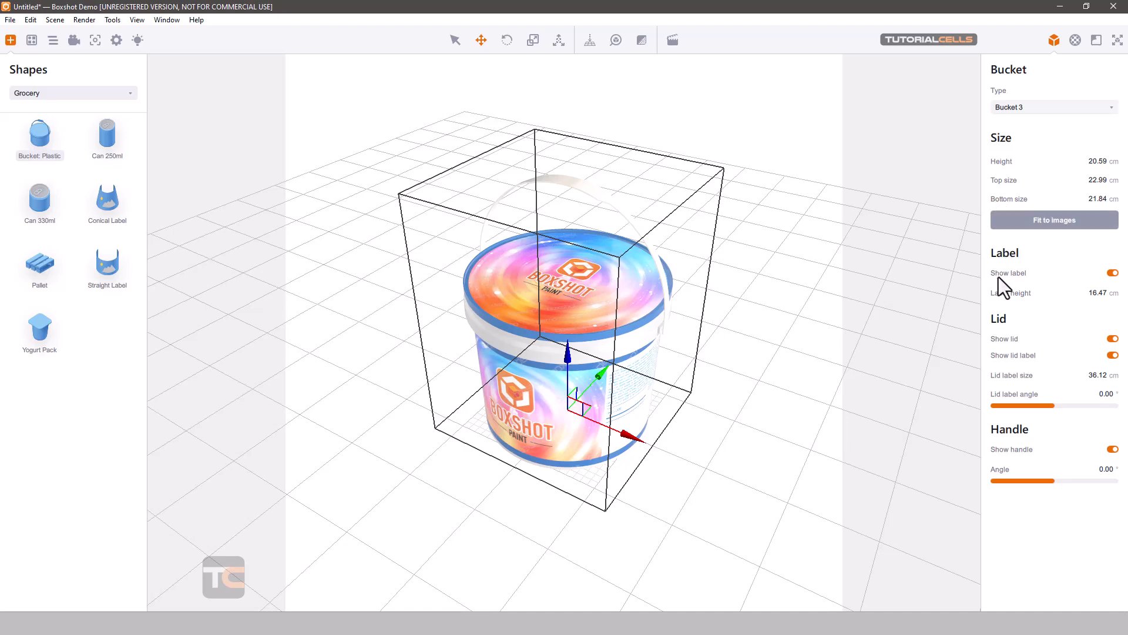
- Toggle the bucket's label and lid off and on, and set the lid label angle to -1.65° and the handle angle to -15.14°
left_click(1111, 274)
left_click(1112, 273)
left_click(1113, 339)
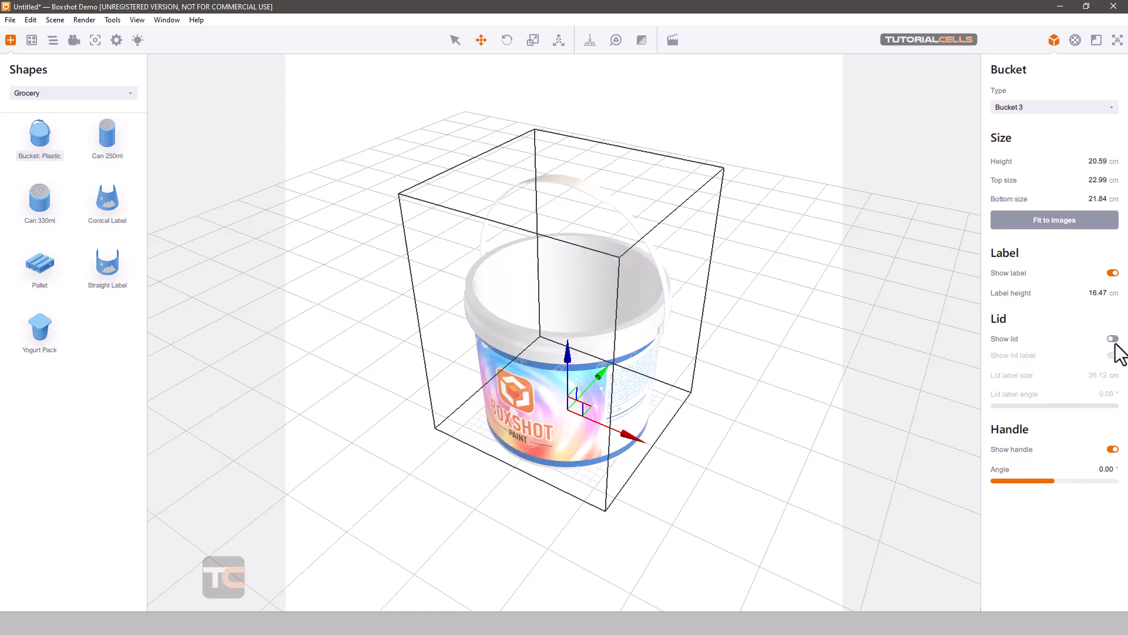
left_click(1112, 339)
mouse_move(1055, 405)
left_mouse_down()
mouse_move(1085, 407)
mouse_move(1054, 407)
left_mouse_up()
mouse_move(1049, 474)
left_mouse_down()
mouse_move(1079, 477)
mouse_move(1035, 463)
mouse_move(1049, 466)
left_mouse_up()
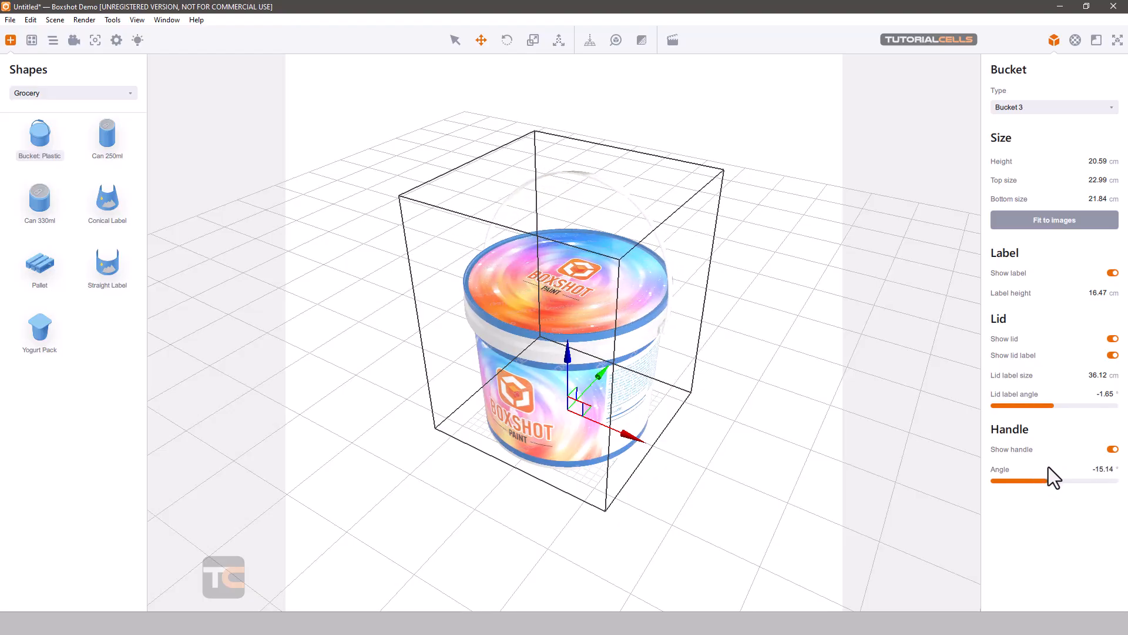
- Delete the bucket and show the shapes in the Other category
key("Delete")
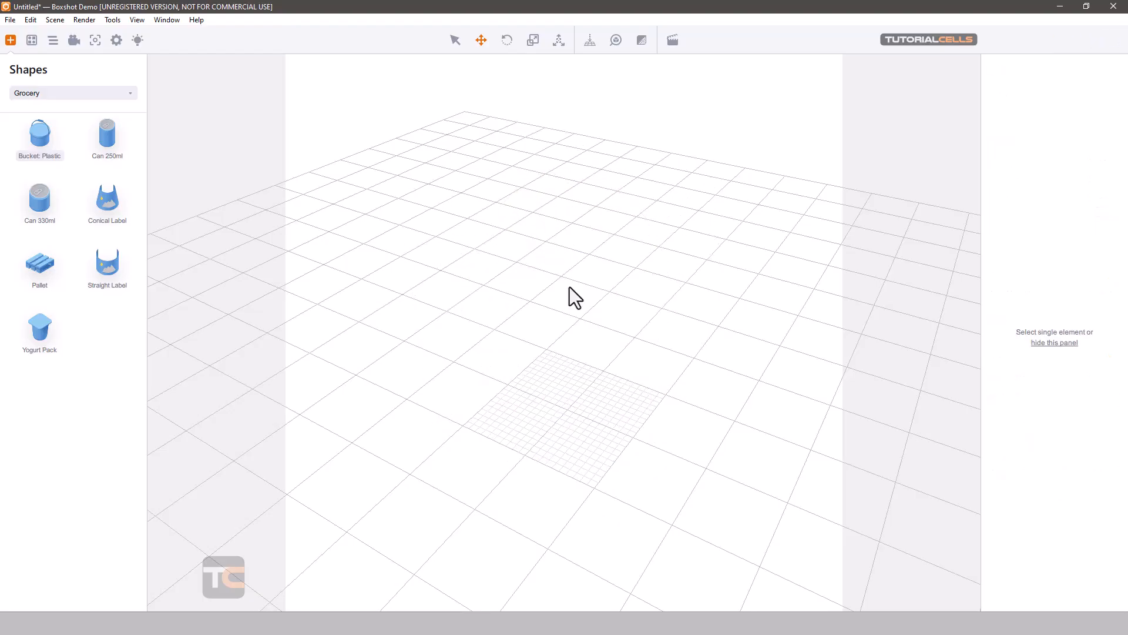
left_click(38, 94)
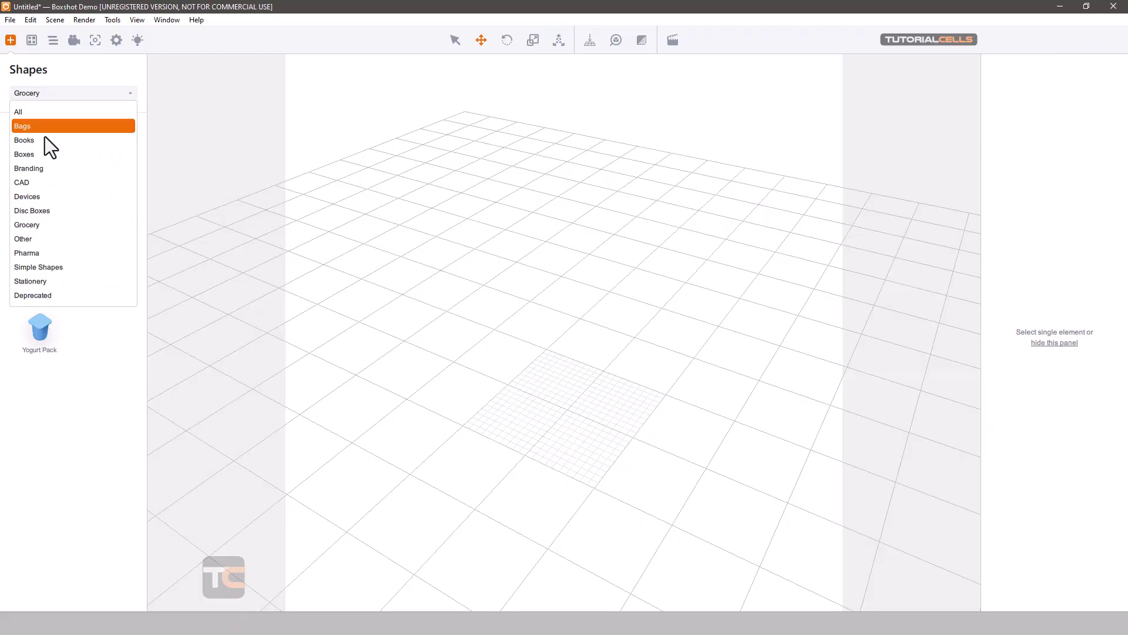
left_click(85, 240)
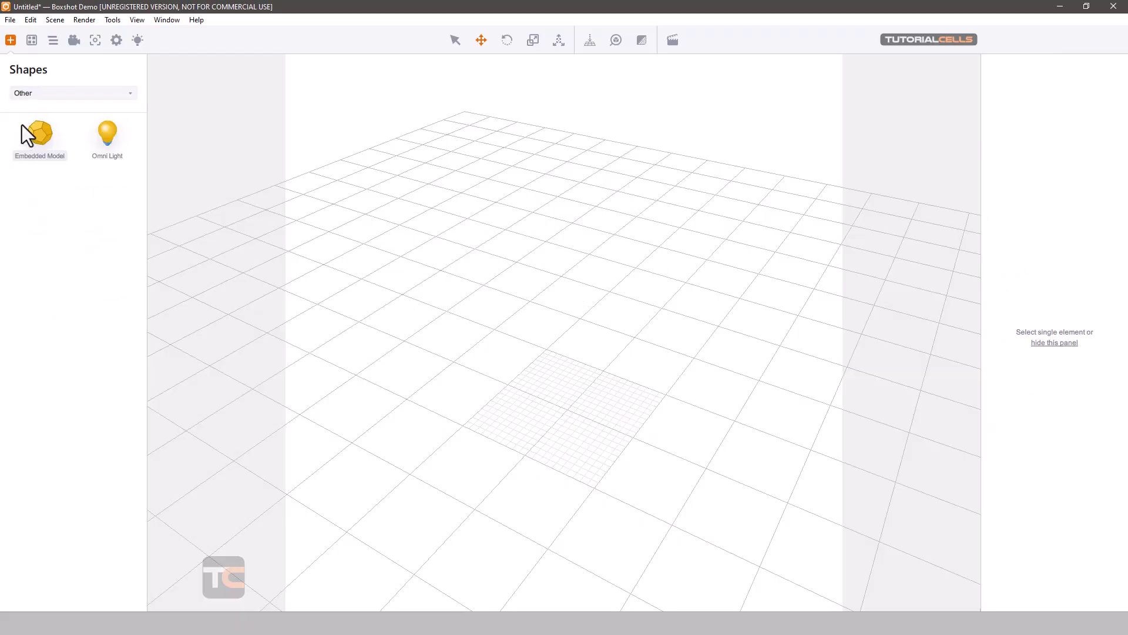
- Place a Blister Pack from the Pharma shapes in the scene
left_click(80, 94)
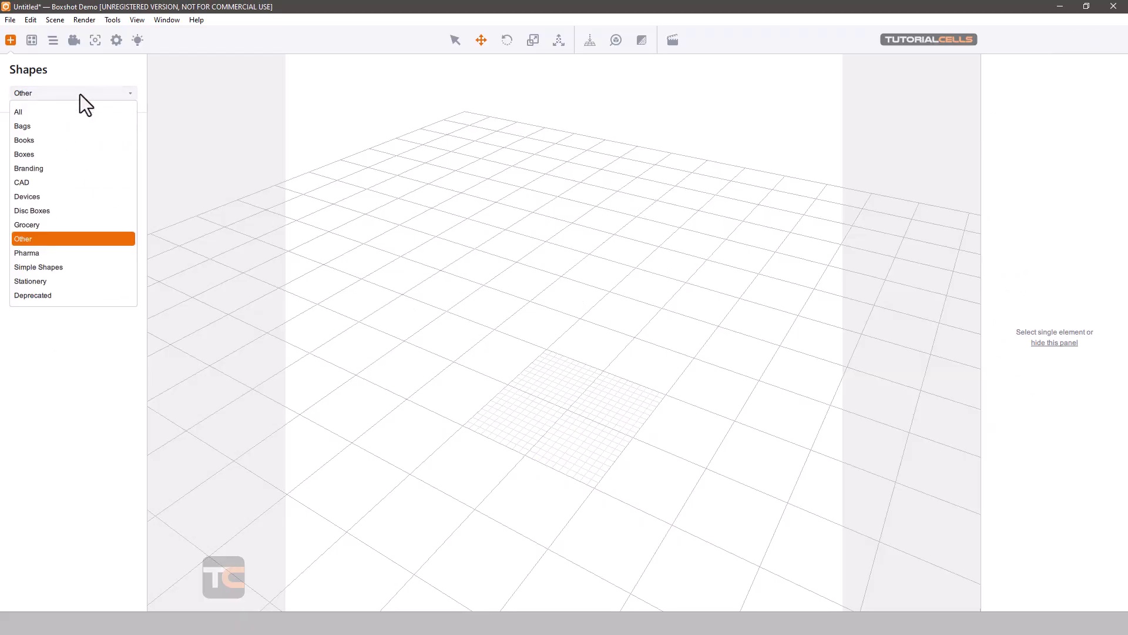
left_click(48, 250)
left_click_drag(46, 139, 532, 356)
left_click_drag(552, 360, 560, 361)
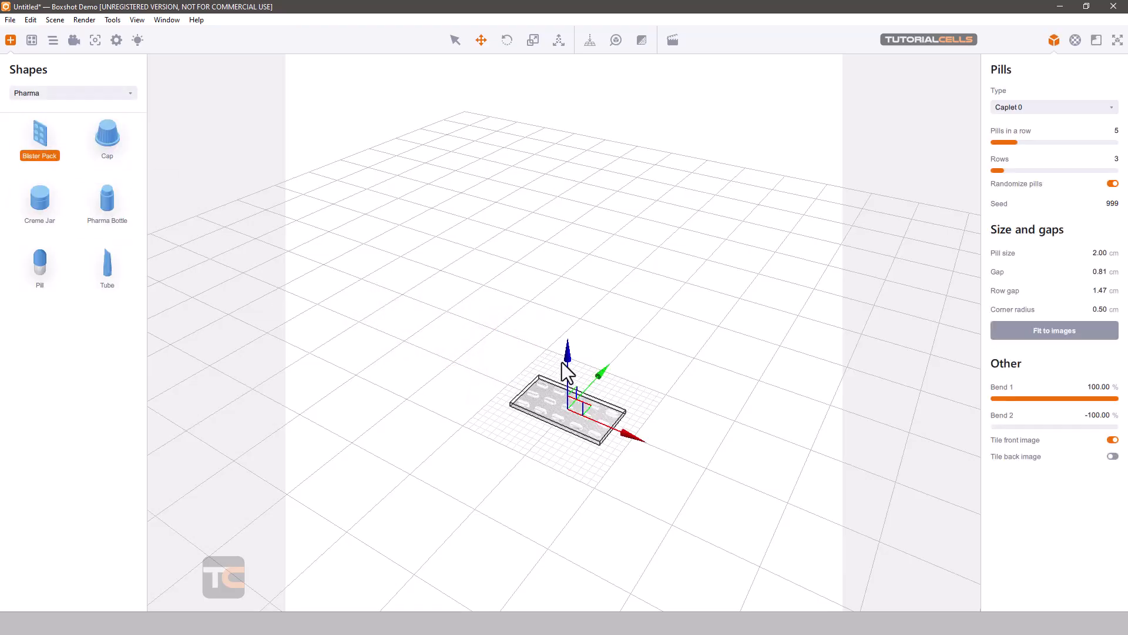
scroll(562, 362, "up", 5)
middle_click_drag(598, 376, 587, 252)
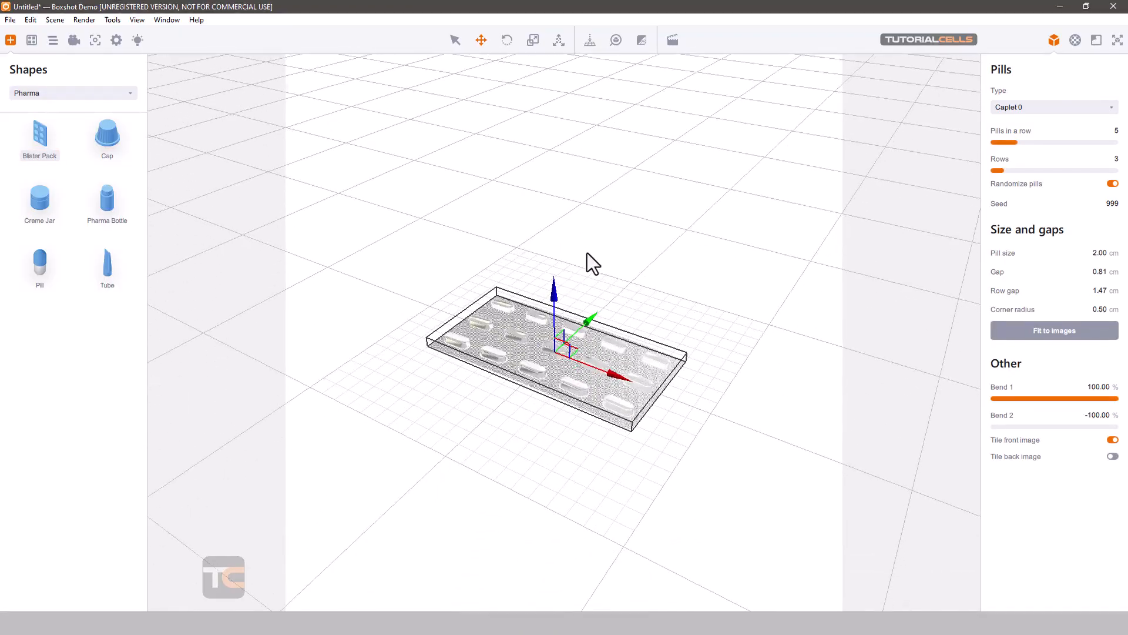
scroll(553, 301, "up", 5)
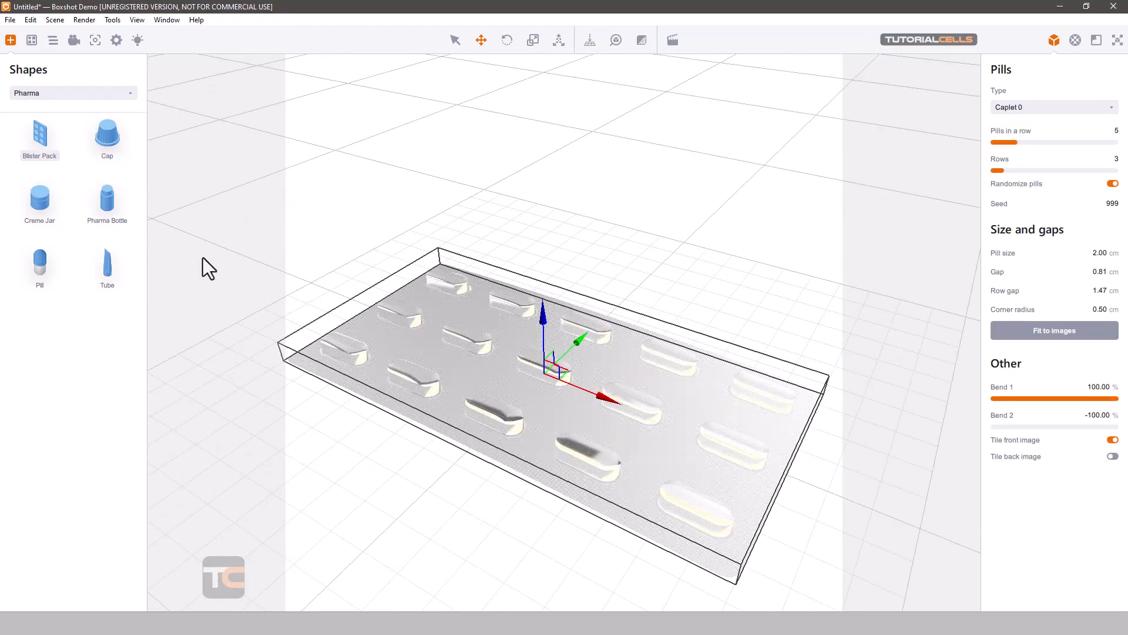
- Place a Tube from the Pharma shapes and move it behind the blister pack
left_click_drag(103, 276, 562, 258)
scroll(534, 286, "down", 5)
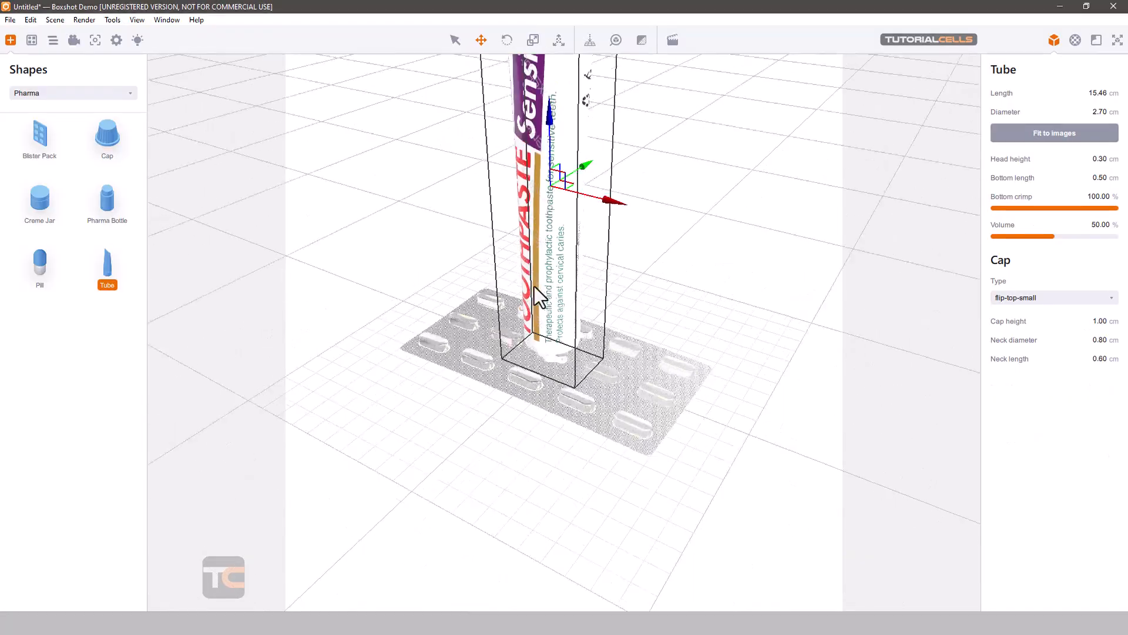
left_click_drag(590, 207, 667, 155)
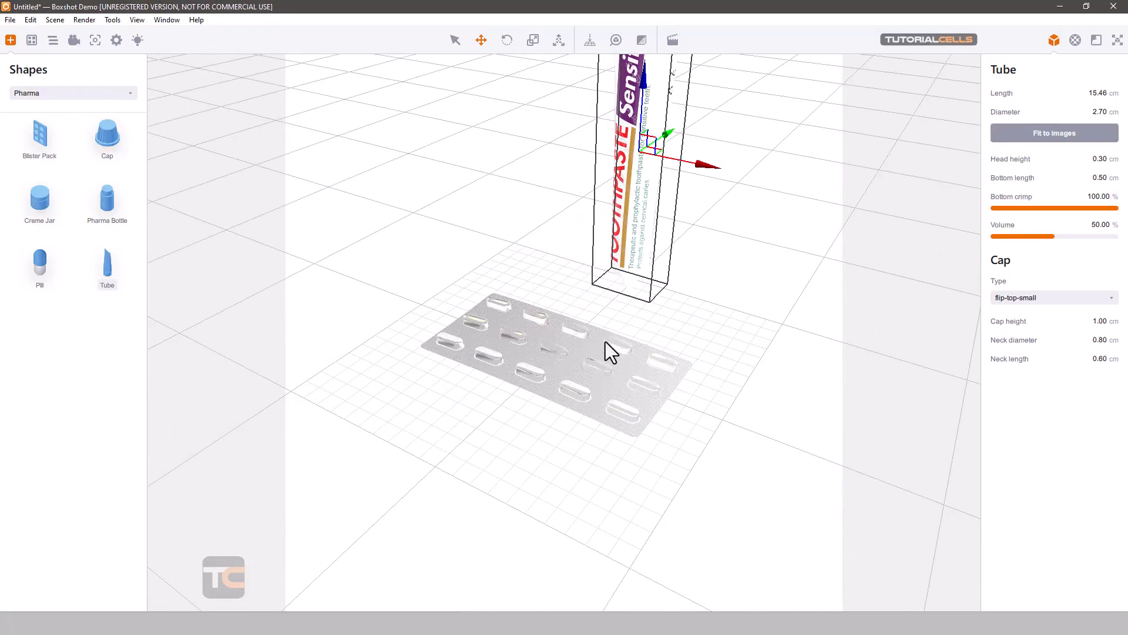
- Set the blister pack's pill type to Caplet 90
left_click(580, 365)
scroll(585, 366, "up", 3)
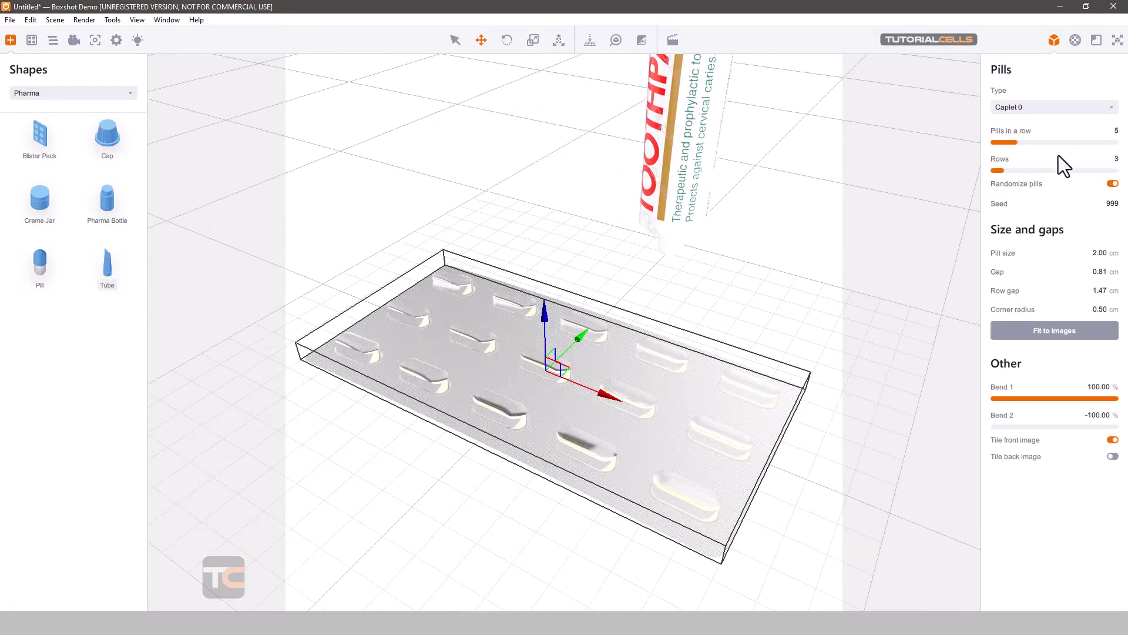
left_click(1032, 108)
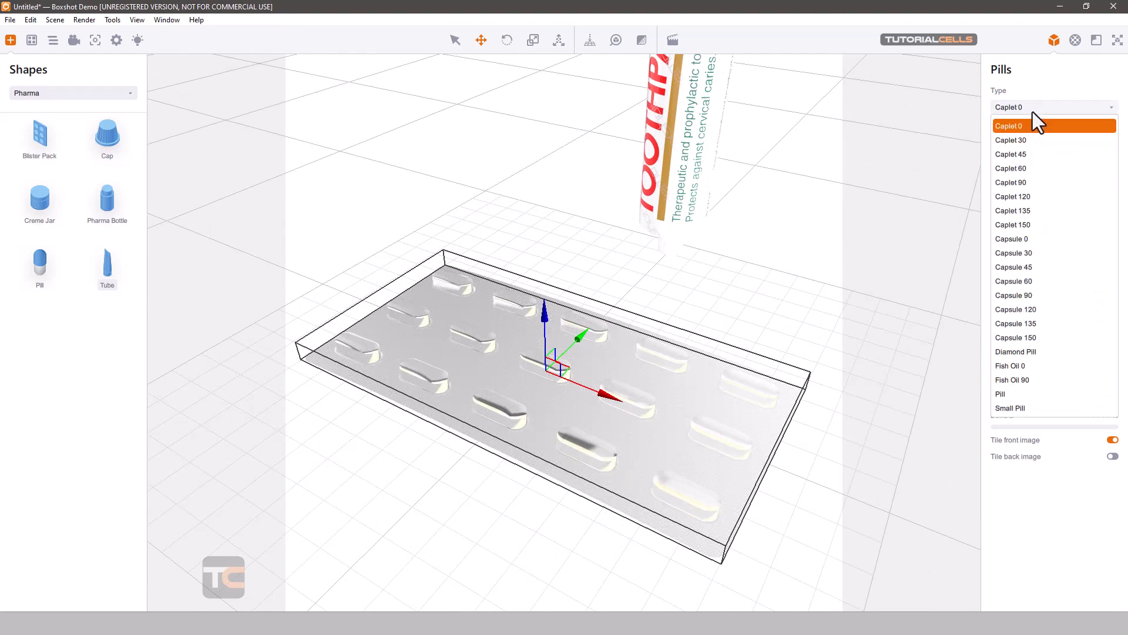
left_click(1020, 184)
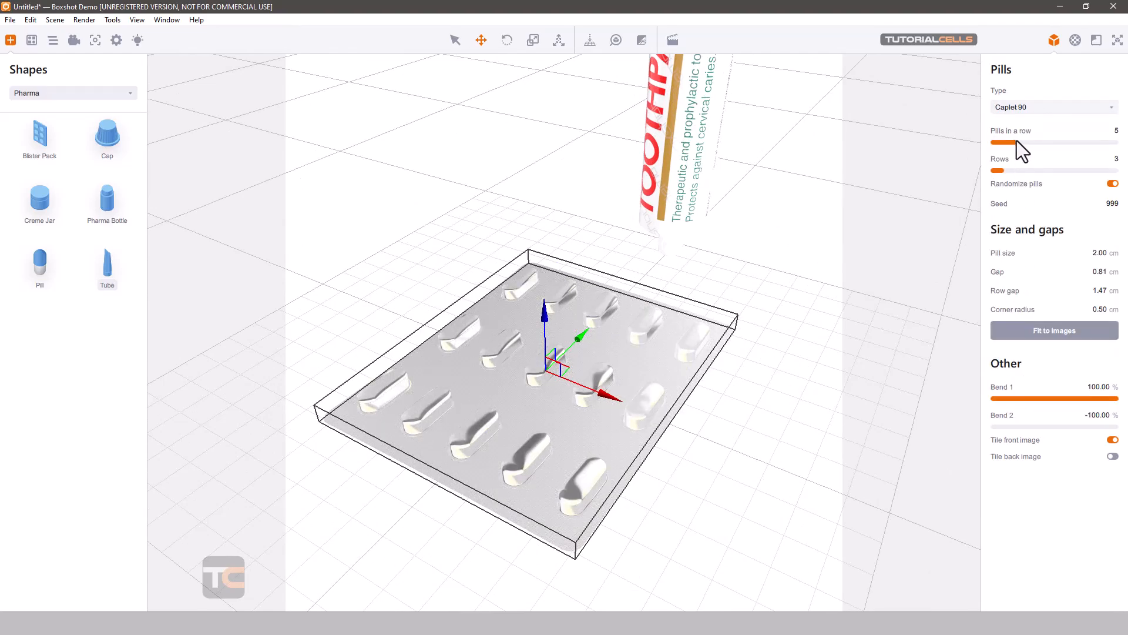
- Set the blister pack to 5 pills in a row and 6 rows, with Bend 1 at 41.28%
mouse_move(1016, 142)
left_mouse_down()
mouse_move(1038, 146)
mouse_move(1023, 147)
left_mouse_up()
left_click(1027, 171)
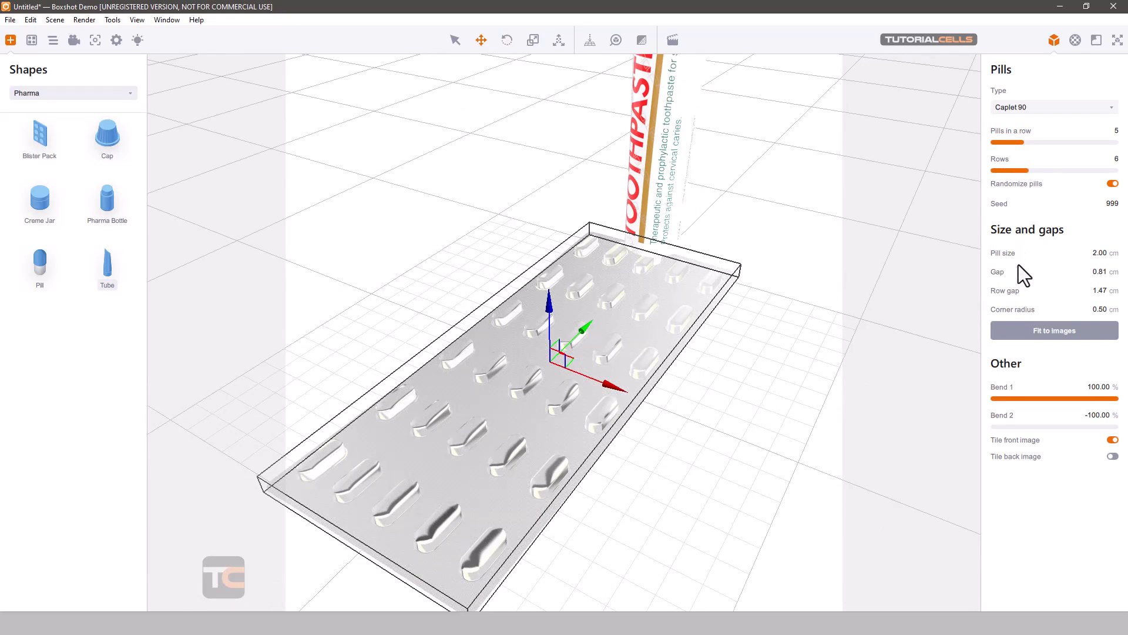
mouse_move(1053, 398)
left_mouse_down()
mouse_move(1018, 392)
mouse_move(1081, 393)
left_mouse_up()
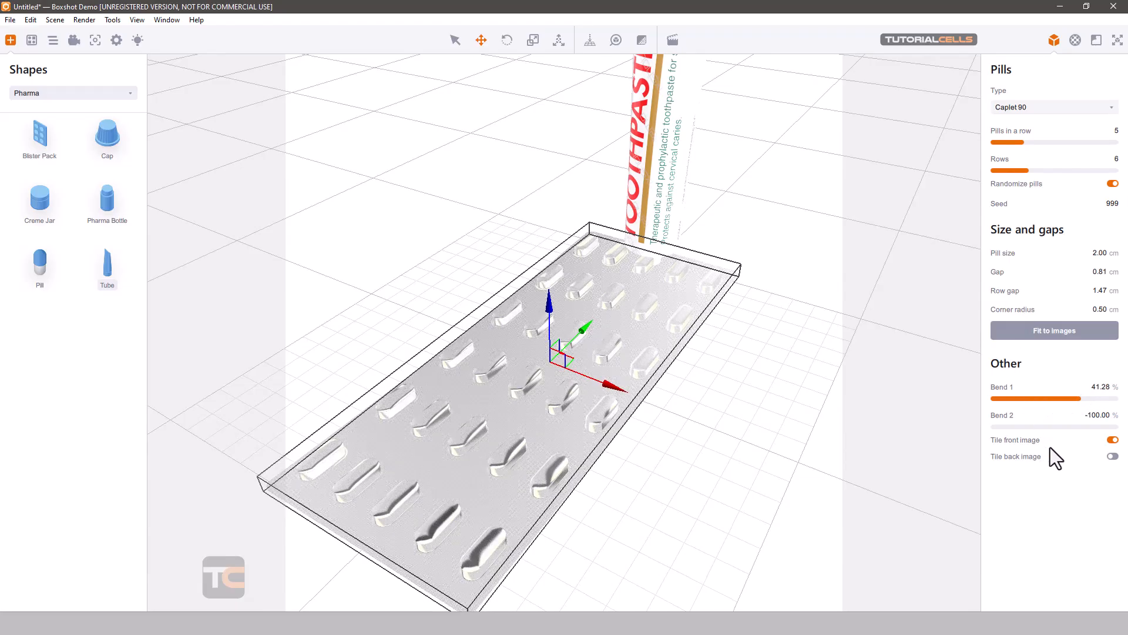
- Go through the blister pack's Caplet Top, Caplet Bottom, Caplet Side and Front materials and return to its shape settings
left_click(1075, 40)
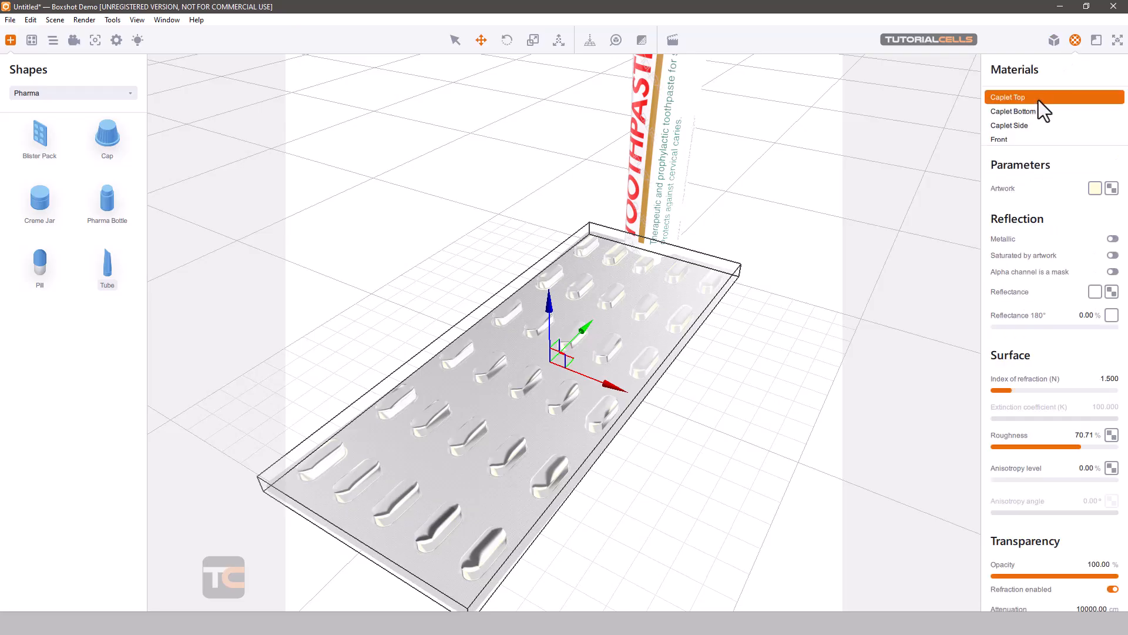
left_click(1027, 111)
left_click(1026, 127)
left_click(1020, 139)
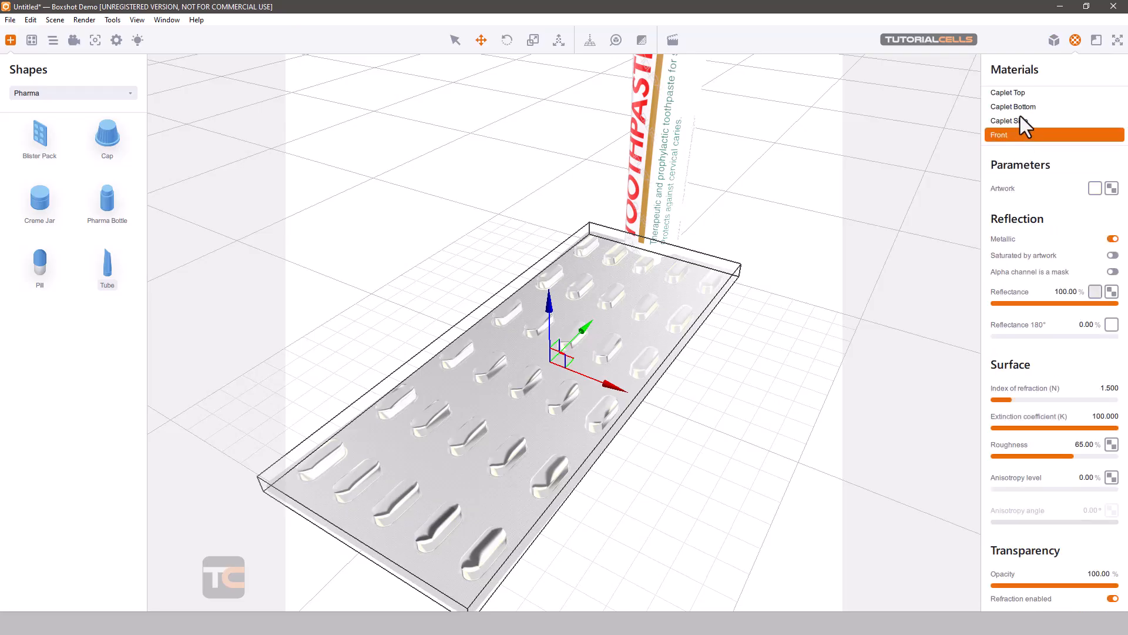
left_click(1023, 94)
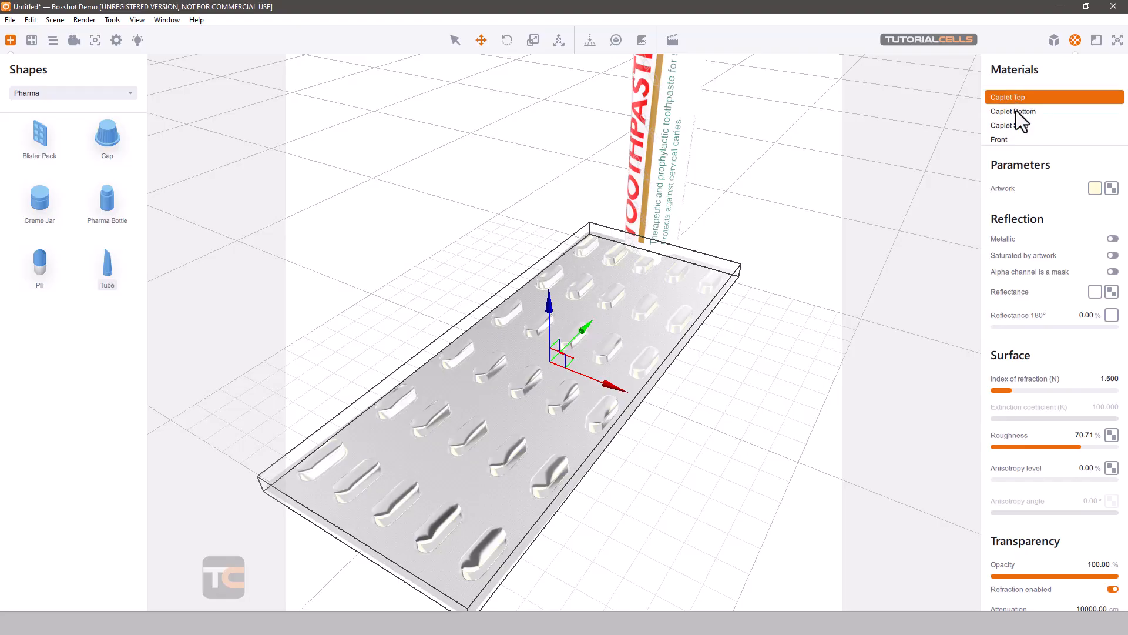
left_click(1017, 111)
left_click(1014, 125)
left_click(1013, 138)
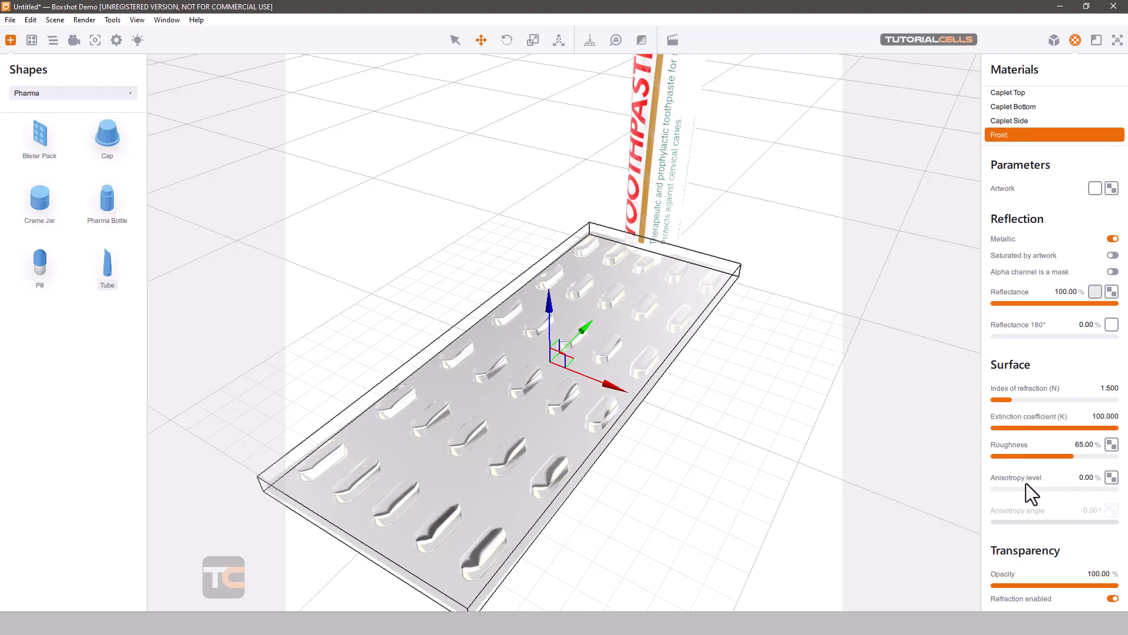
scroll(1030, 506, "down", 5)
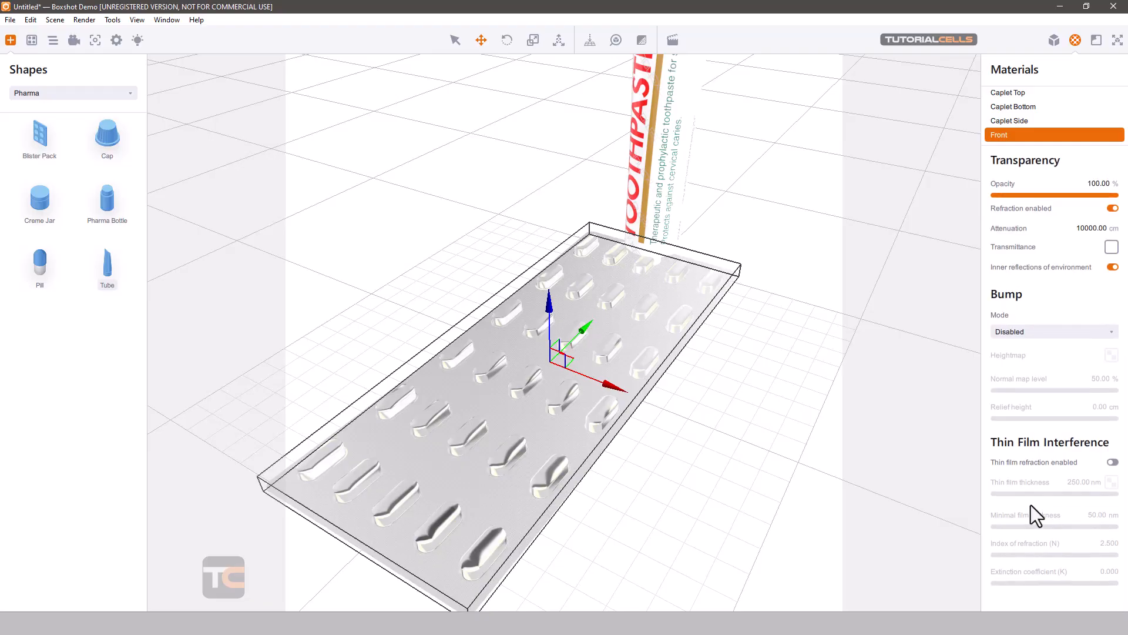
scroll(1031, 505, "up", 5)
left_click(1054, 40)
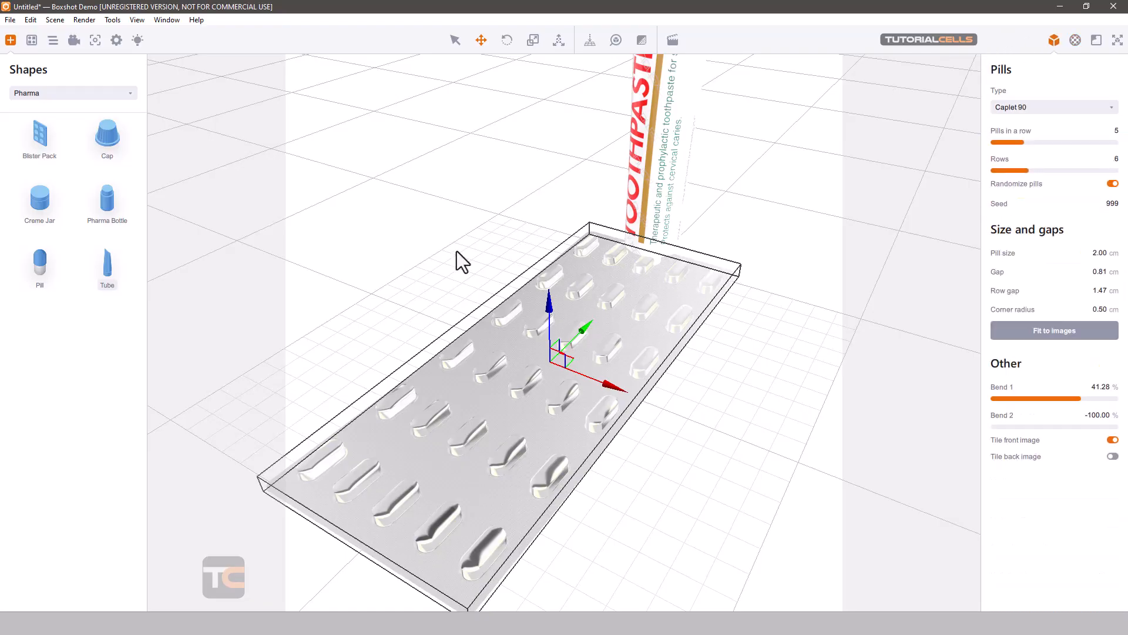
- Show the Stationery shapes and delete the blister pack from the scene
left_click(51, 93)
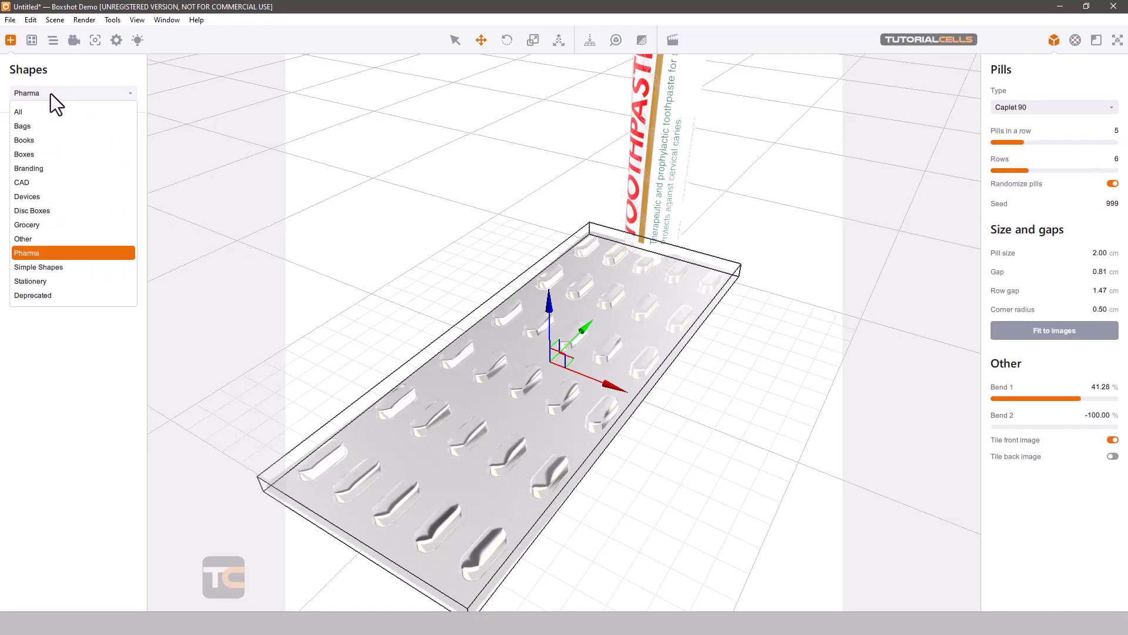
left_click(61, 282)
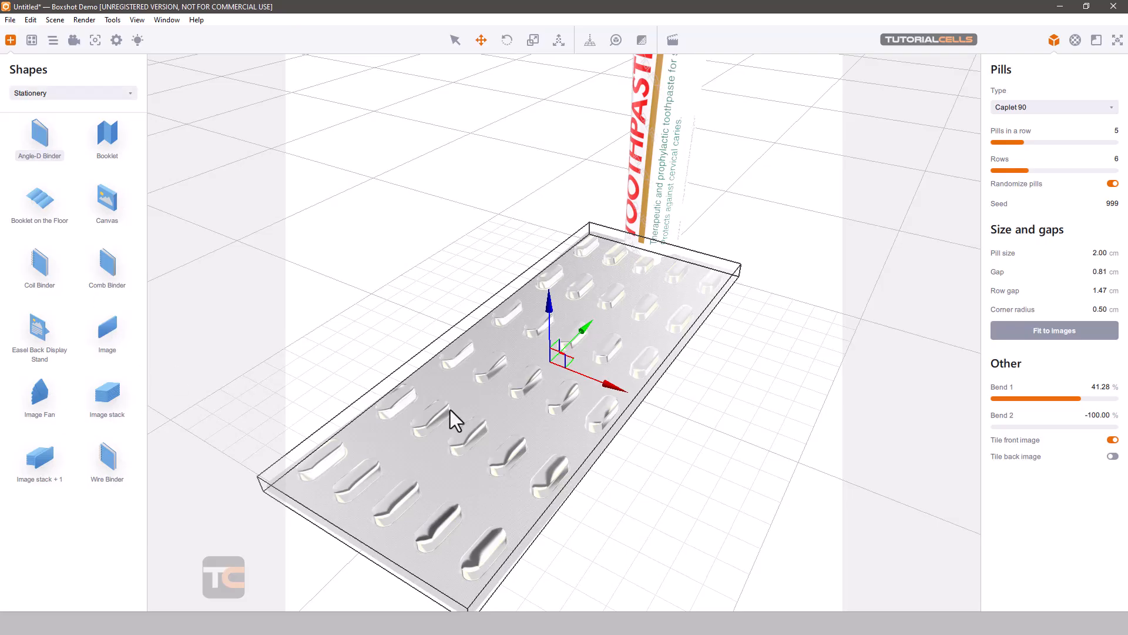
key("Delete")
- Set the toothpaste tube's cap type to fez-cap and delete the tube from the scene
left_click(671, 177)
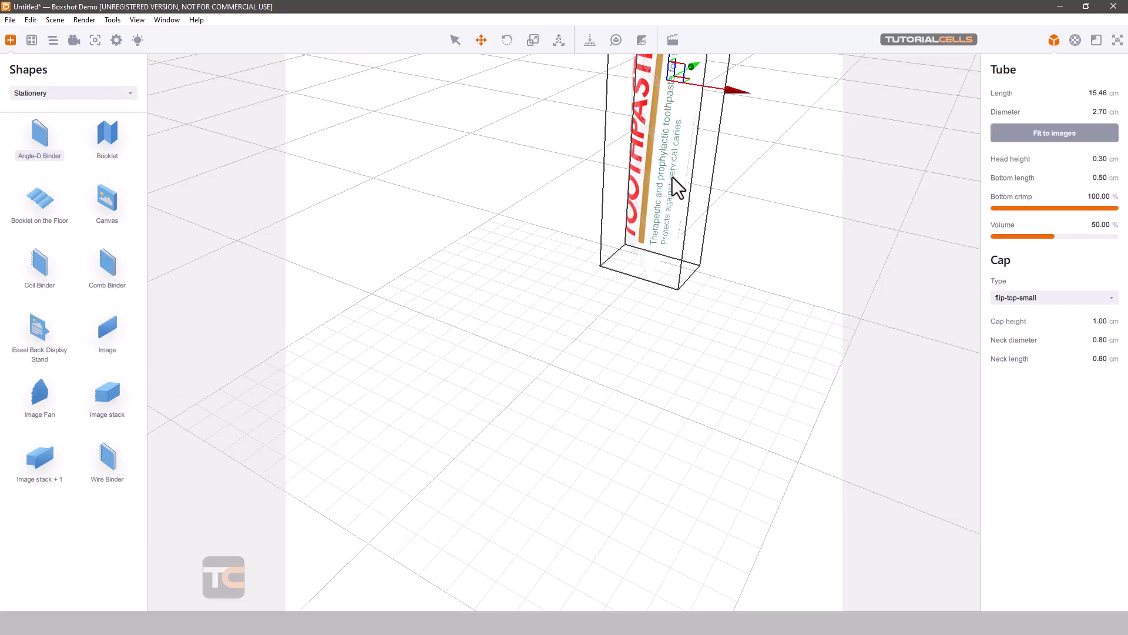
scroll(775, 186, "down", 8)
scroll(678, 172, "up", 1)
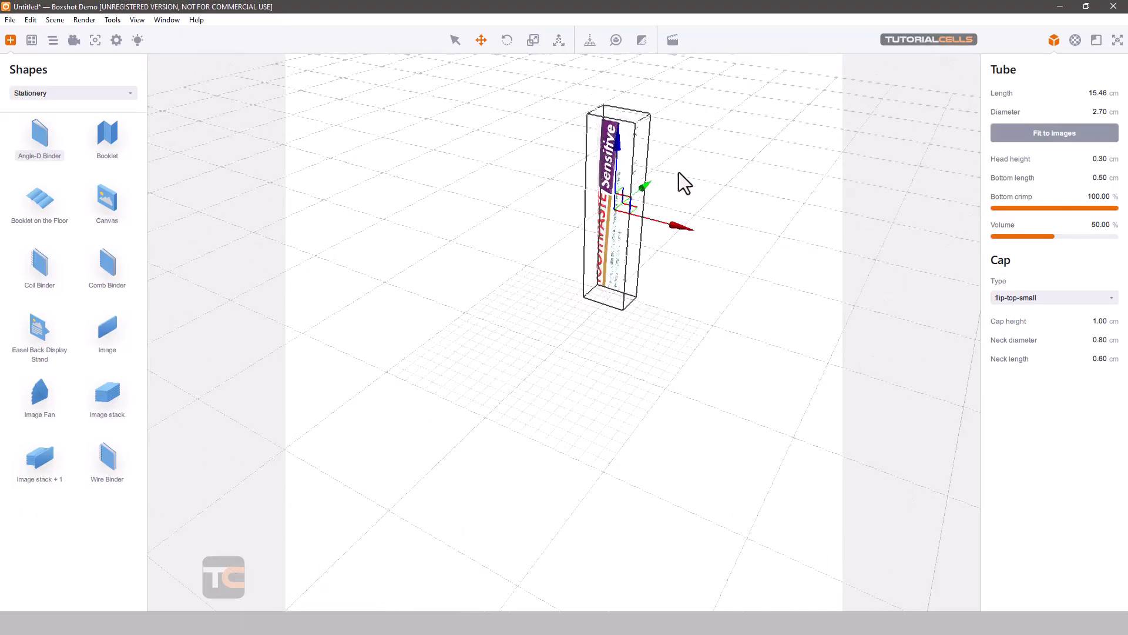
scroll(678, 172, "up", 2)
left_click(1033, 298)
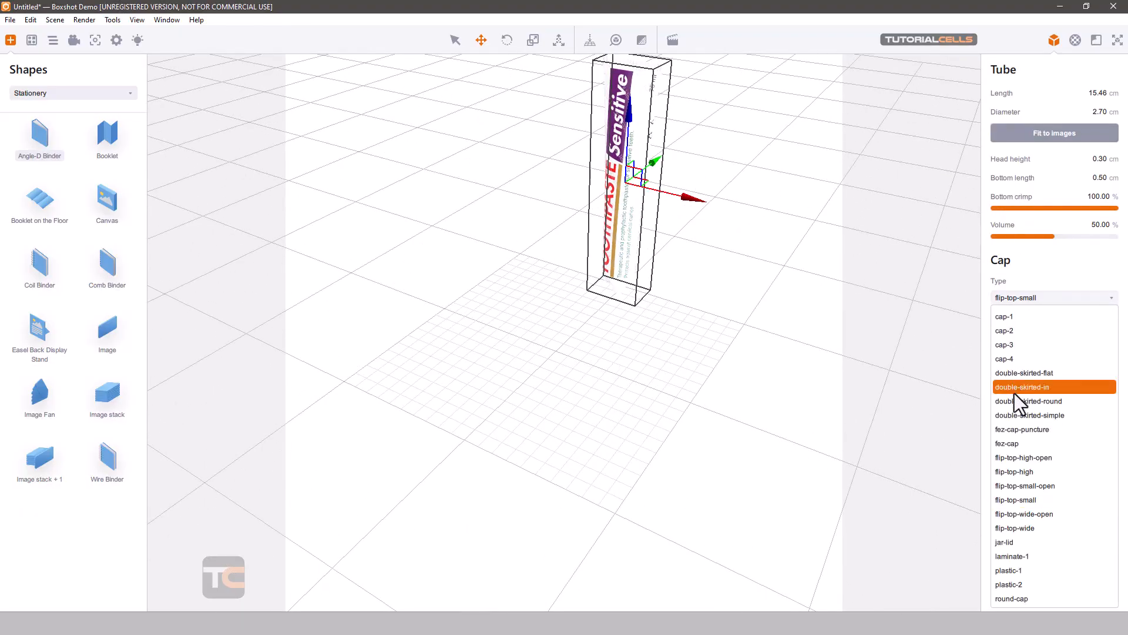
left_click(1014, 441)
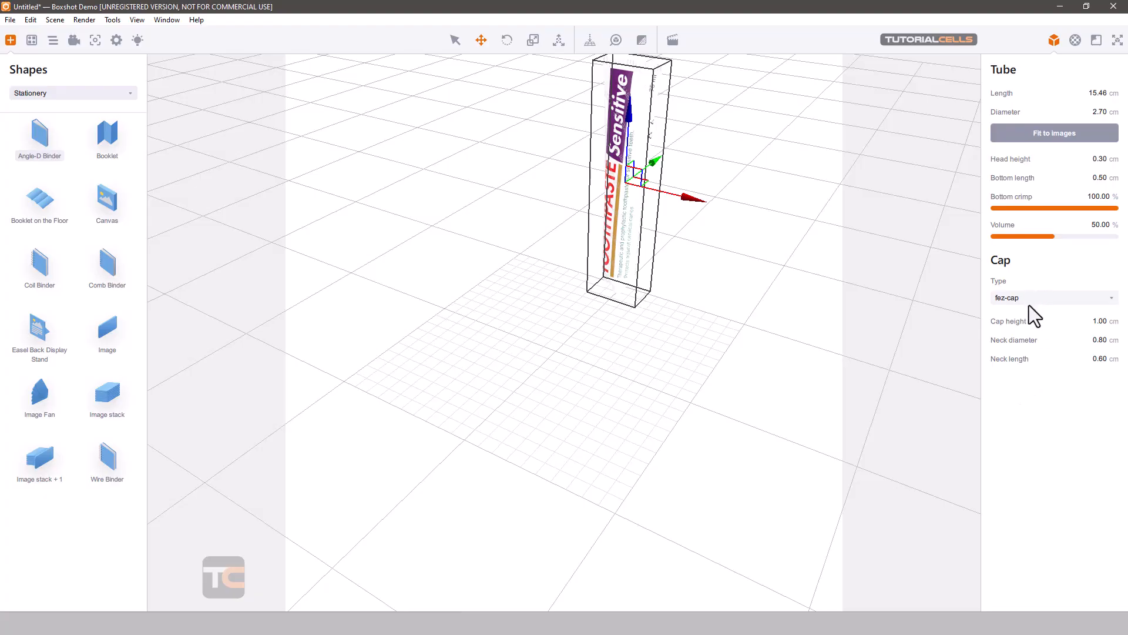
key("Delete")
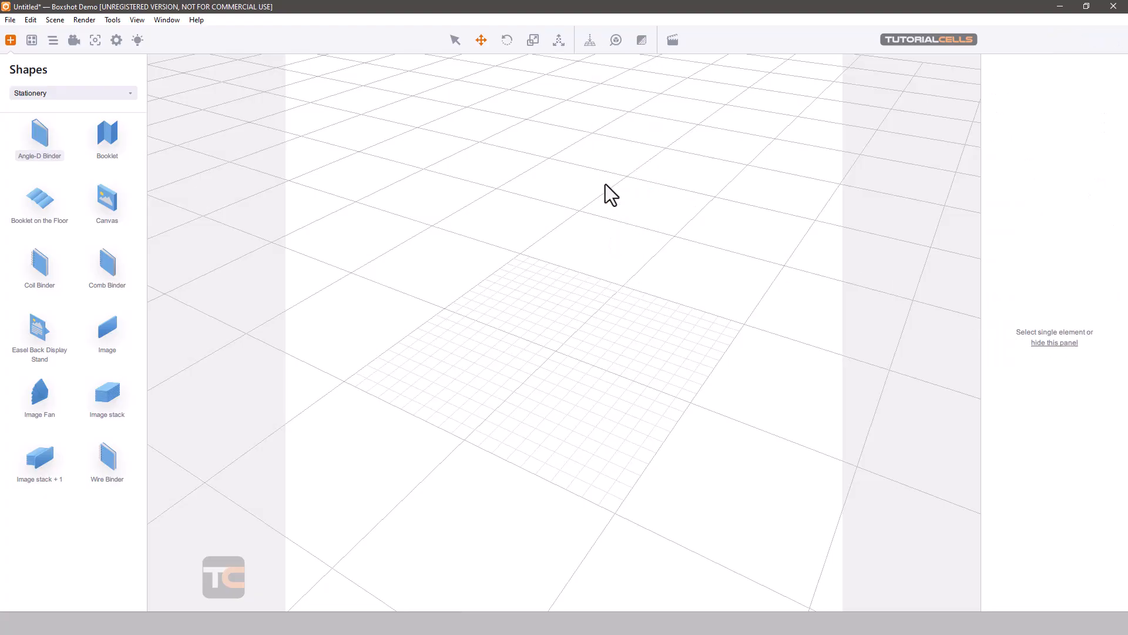
- Place a Booklet in the scene with 3 frames, Angle 1 at -47.62° and Angle 2 at -72.26°
scroll(573, 358, "down", 2)
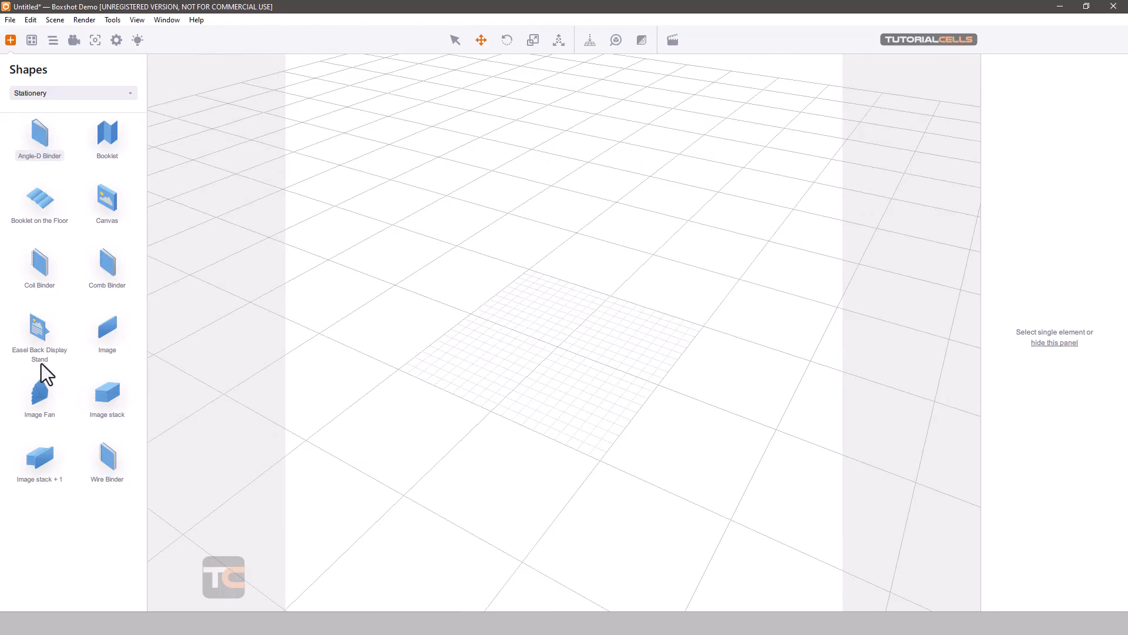
left_click_drag(103, 137, 531, 353)
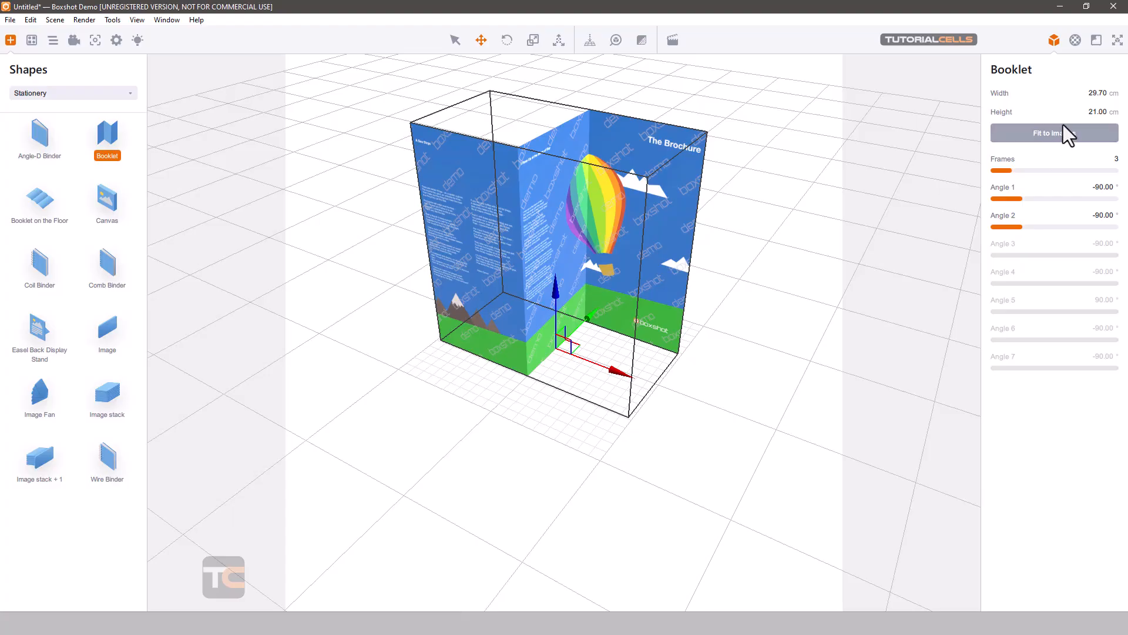
left_click_drag(1031, 171, 1024, 236)
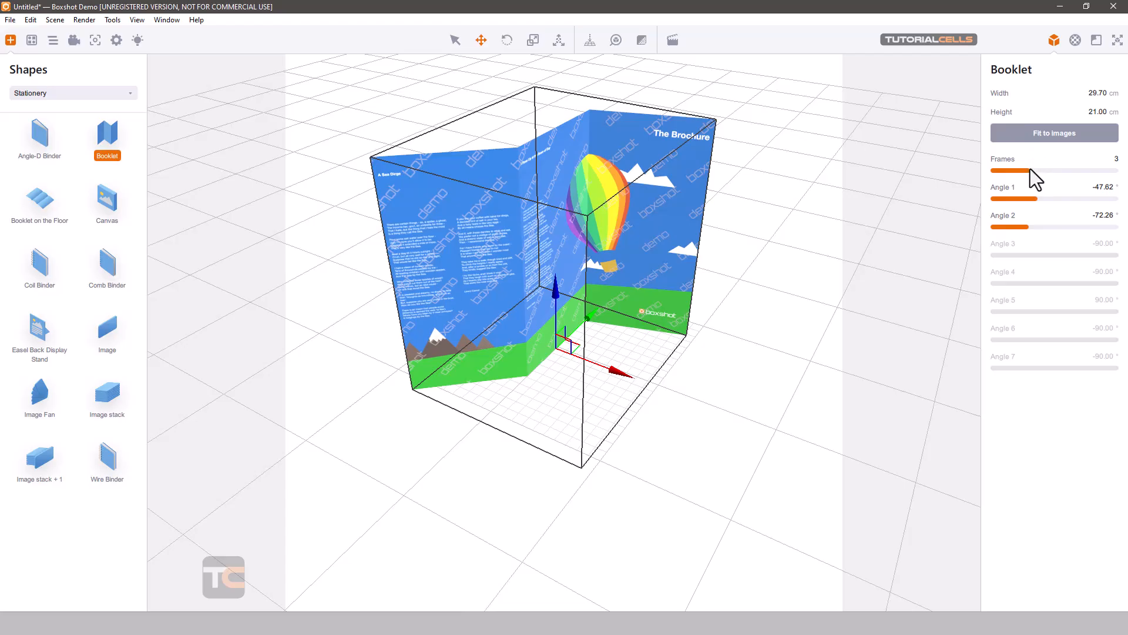
mouse_move(1018, 168)
left_mouse_down()
mouse_move(1008, 171)
mouse_move(1028, 175)
left_mouse_up()
left_click_drag(808, 242, 752, 239)
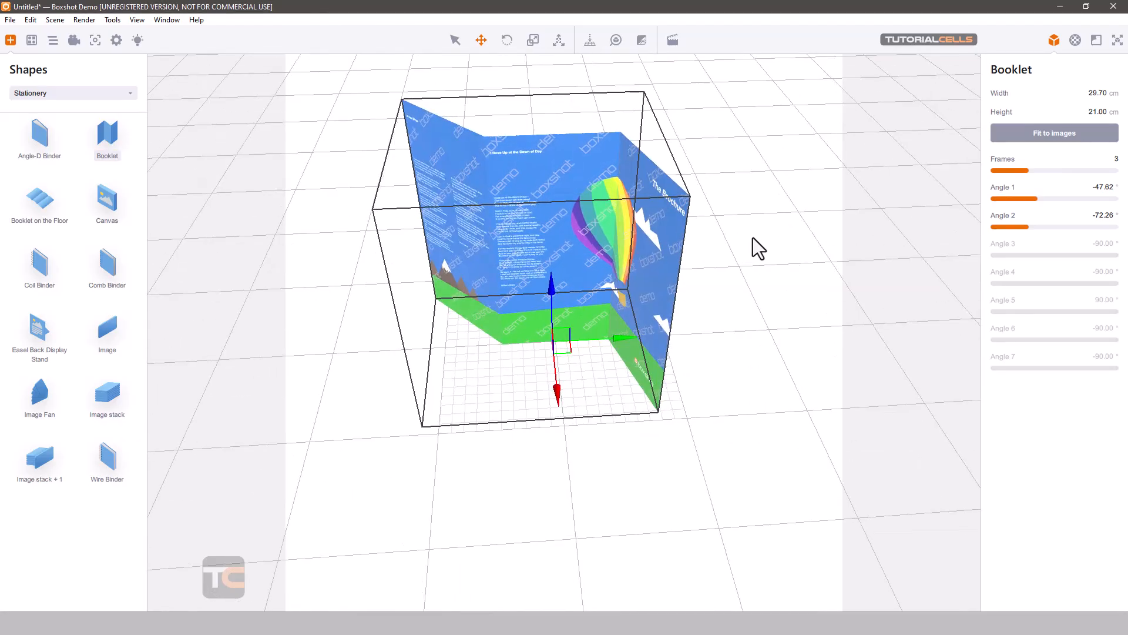
- Delete the folded booklet from the scene
left_click(914, 155)
left_click(617, 188)
key("Delete")
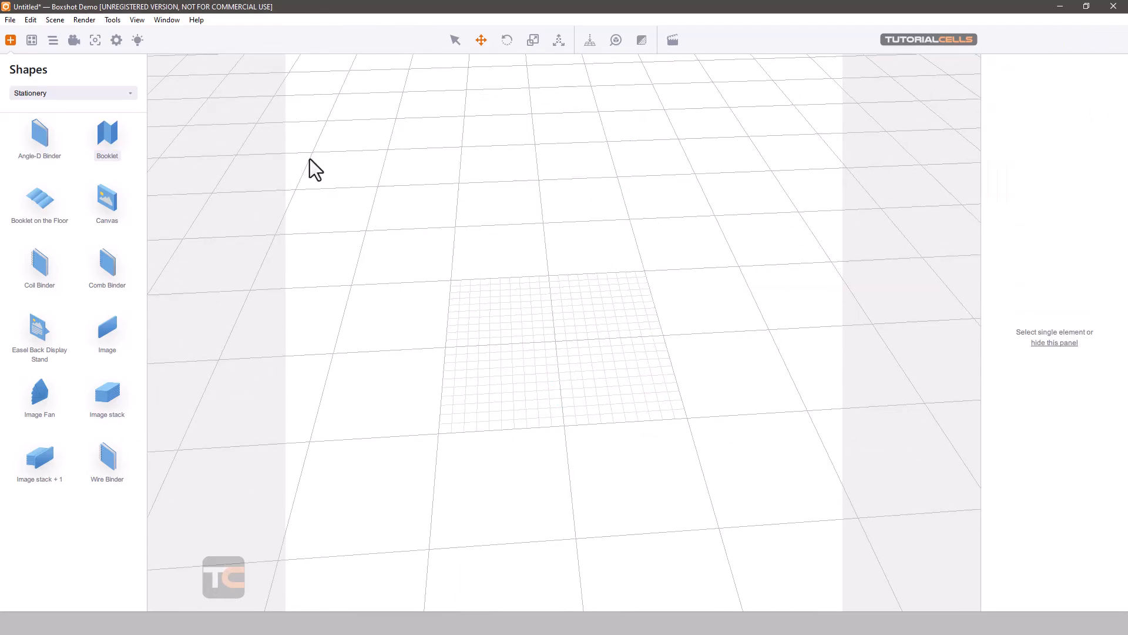
- Place a Booklet on the Floor with Extrude at 75.23% and enable Has three pages
left_click_drag(63, 224, 554, 347)
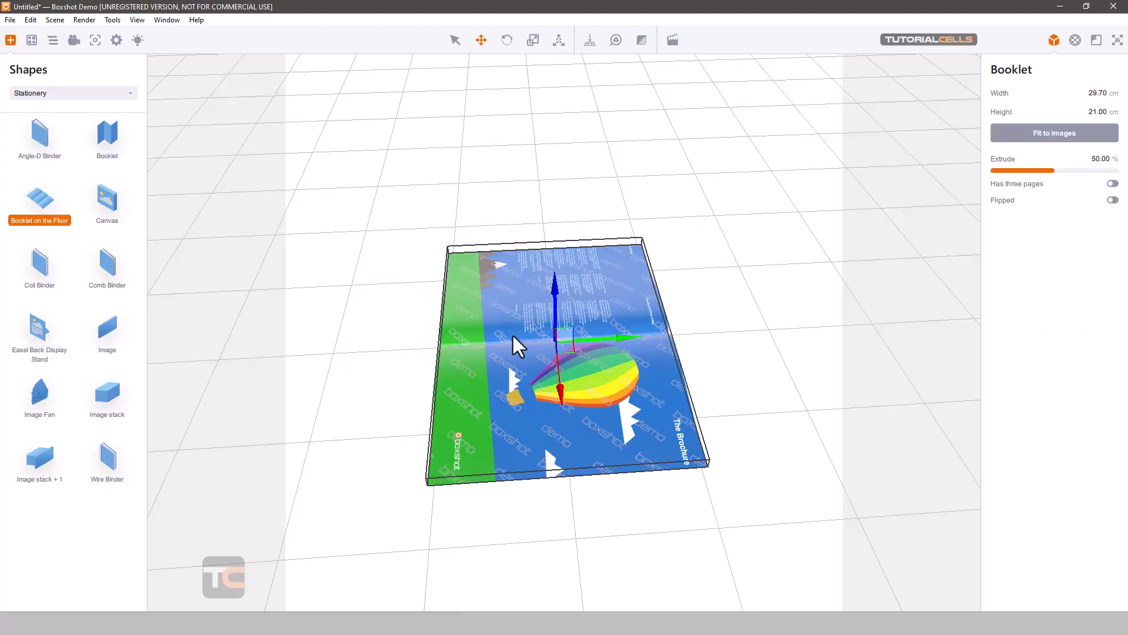
left_click_drag(379, 338, 487, 338)
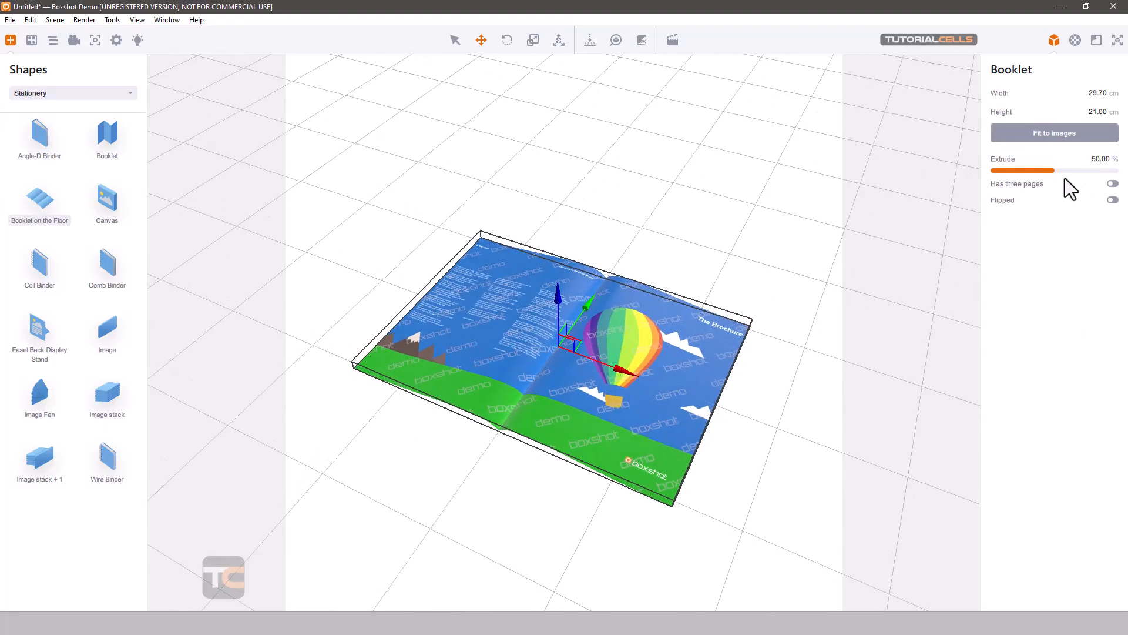
mouse_move(1066, 171)
left_mouse_down()
mouse_move(1095, 171)
mouse_move(1029, 177)
mouse_move(1087, 170)
left_mouse_up()
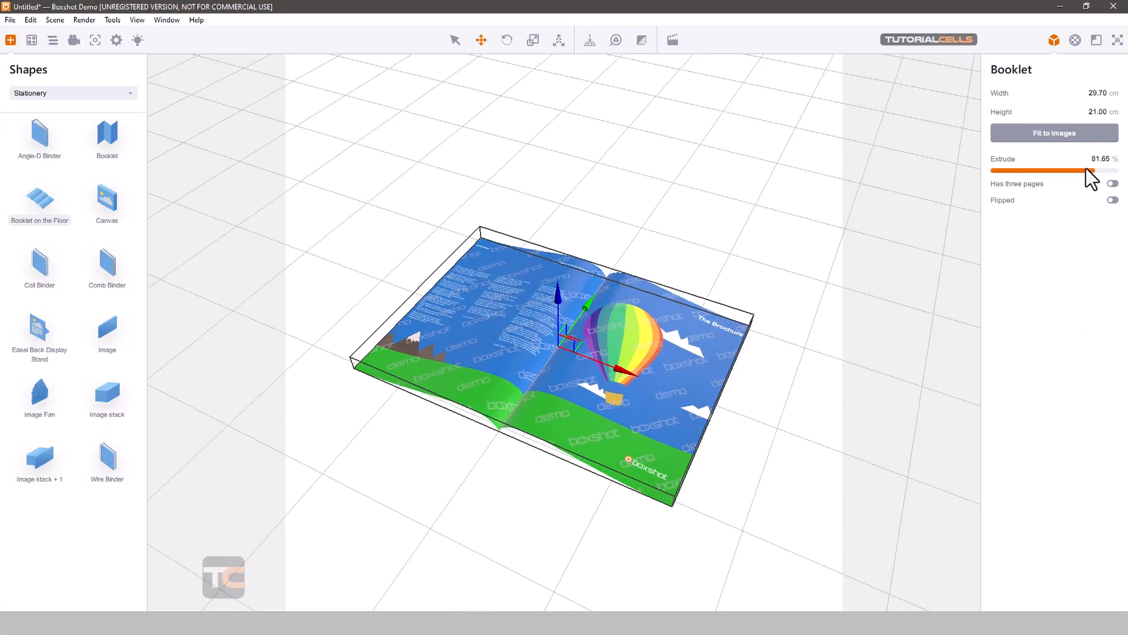
left_click(1113, 184)
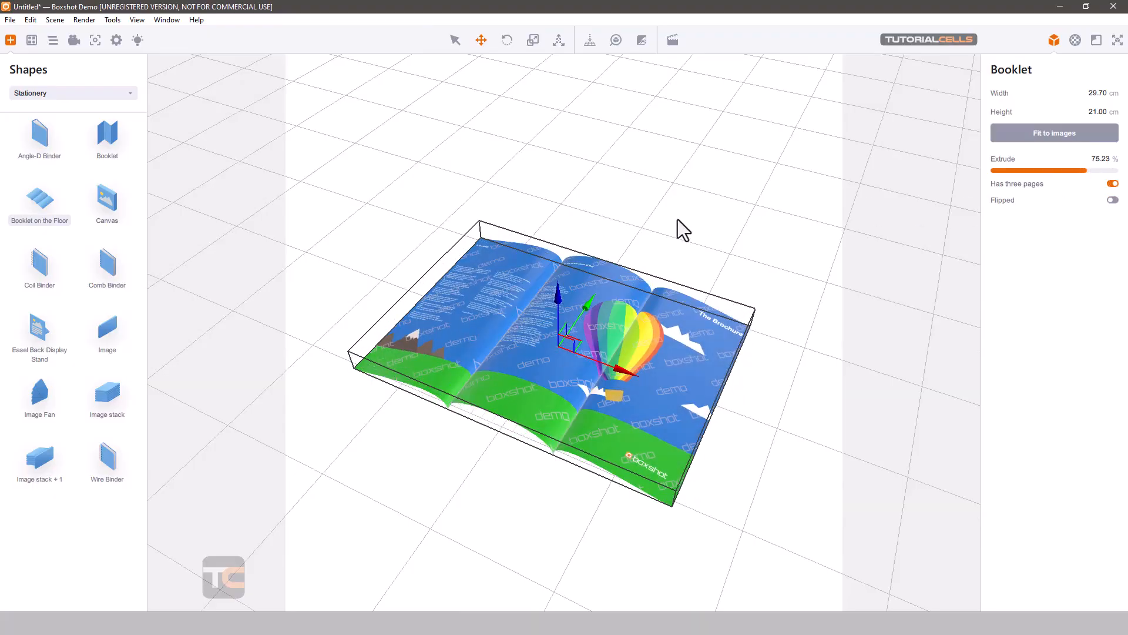
- Look at the floor booklet's Front and Back materials and delete the booklet from the scene
left_click(1078, 40)
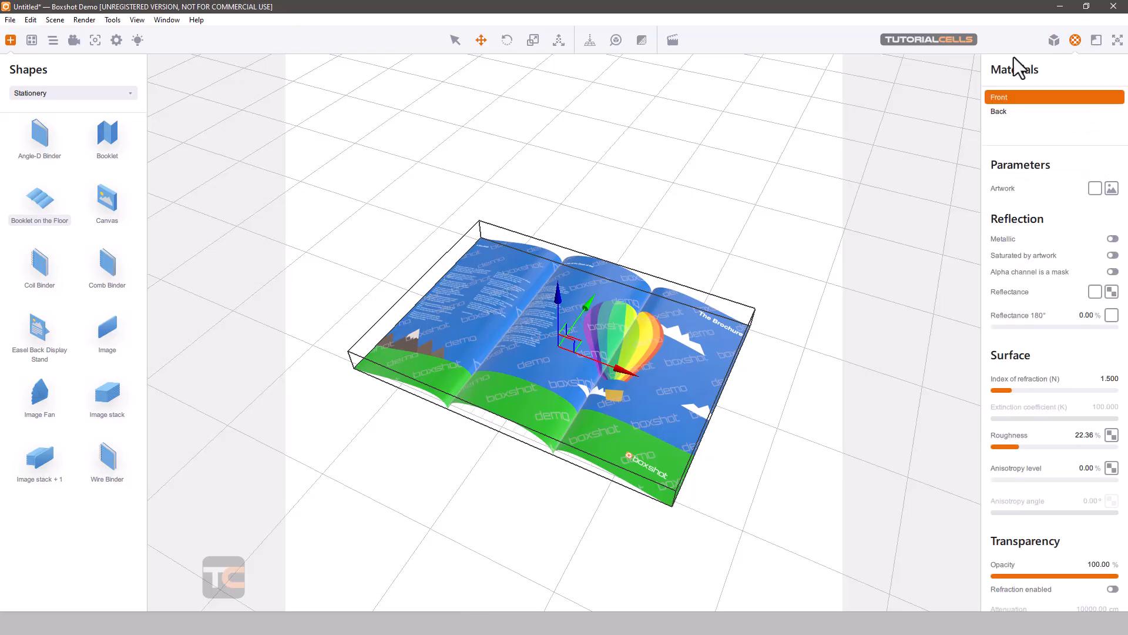
left_click(1054, 41)
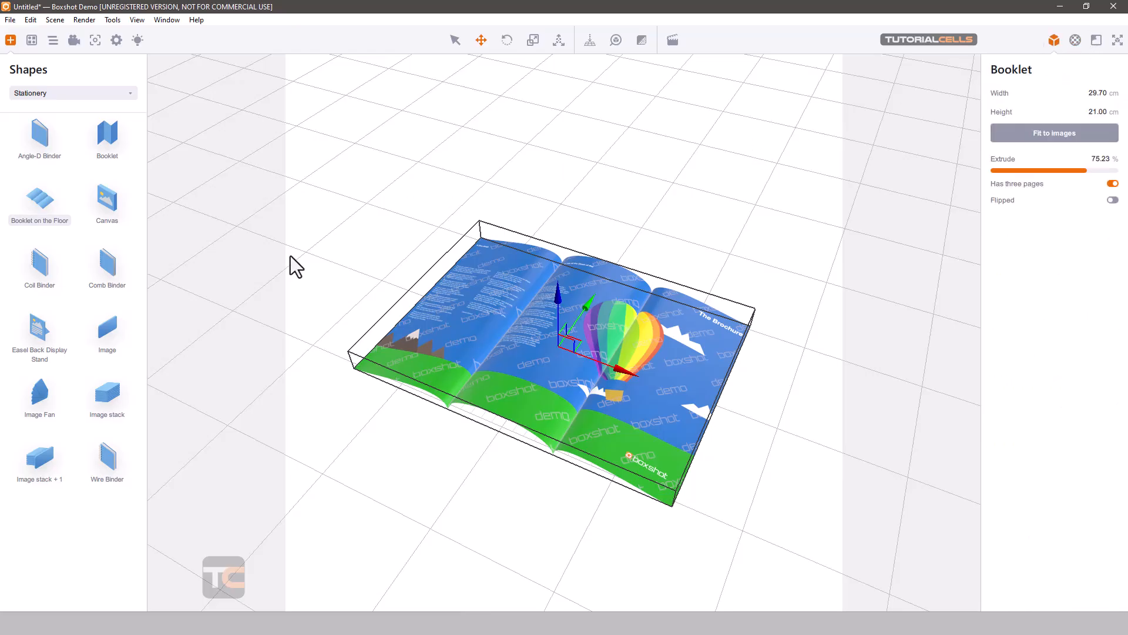
key("Delete")
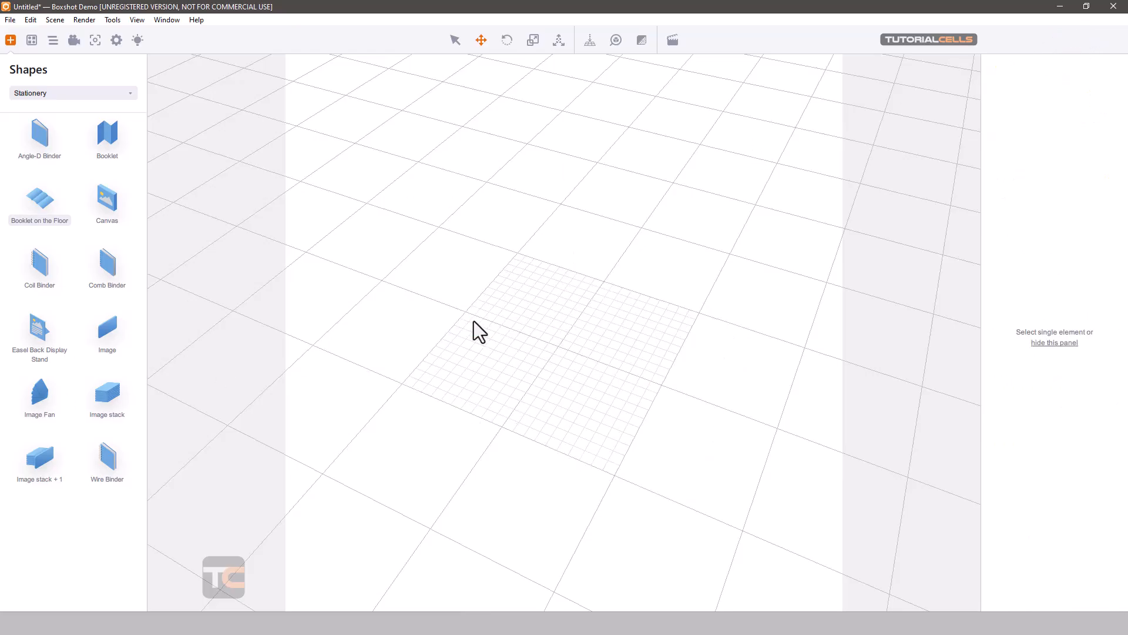
- Place an Image Fan with Corner at 17.43%, 6 images, Spread at 38.53% and Disorder at 30.28%
left_click_drag(37, 398, 559, 333)
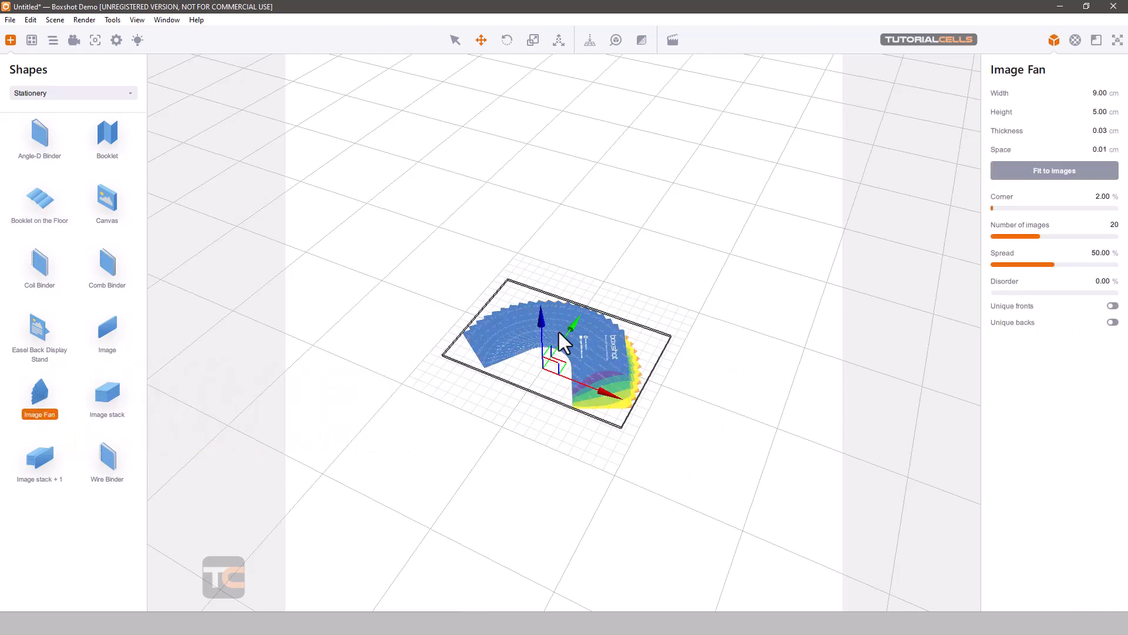
left_click(1014, 209)
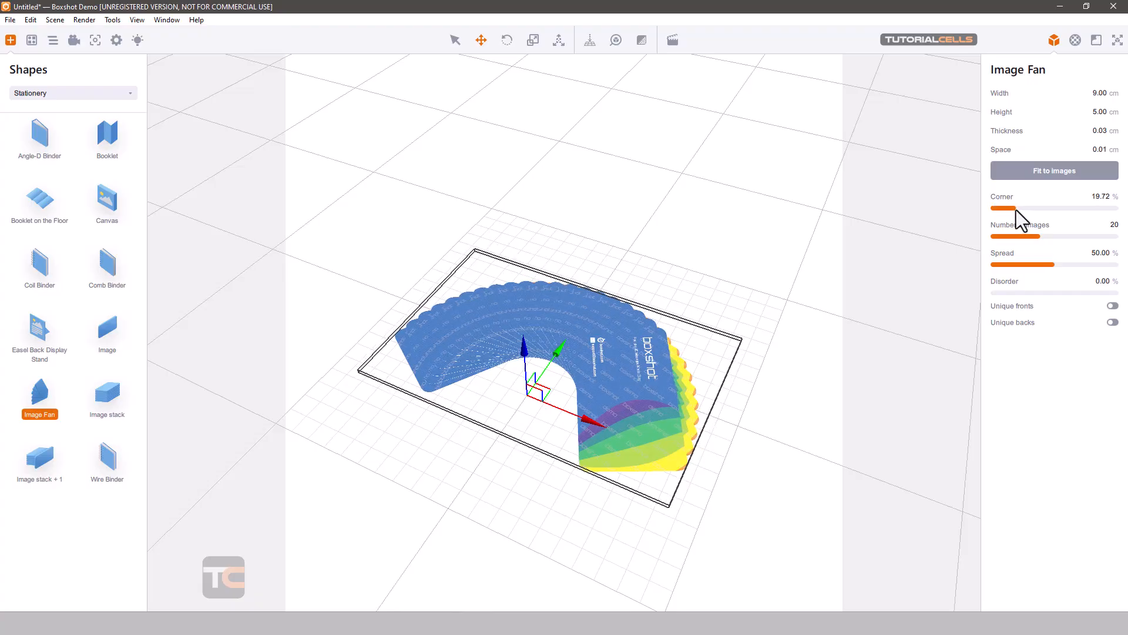
scroll(811, 359, "up", 2)
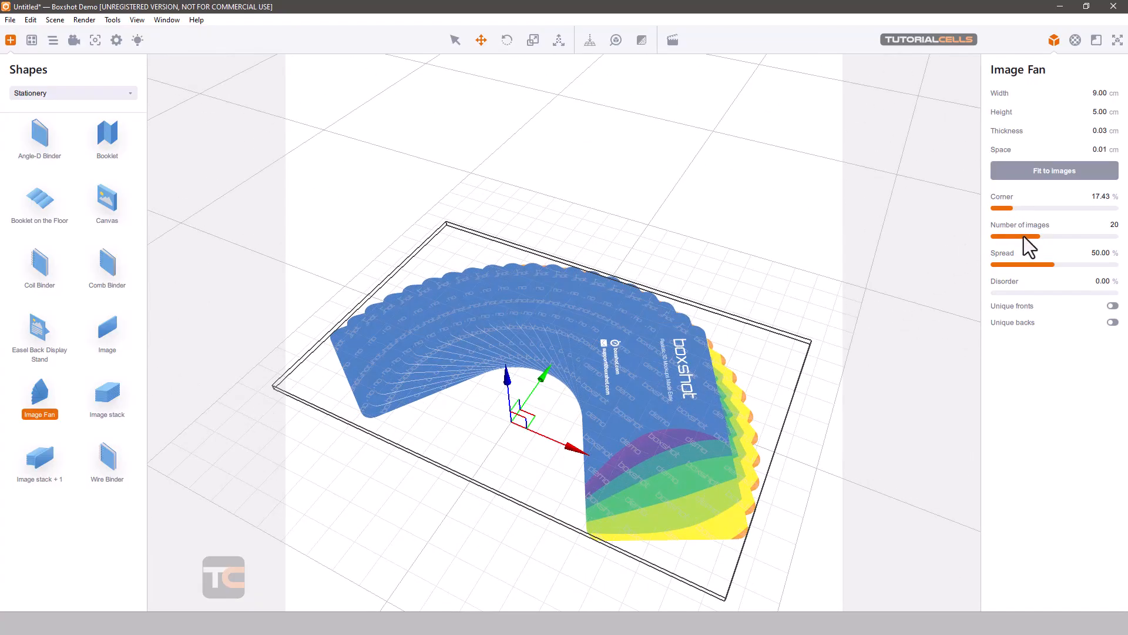
left_click_drag(1023, 236, 1038, 264)
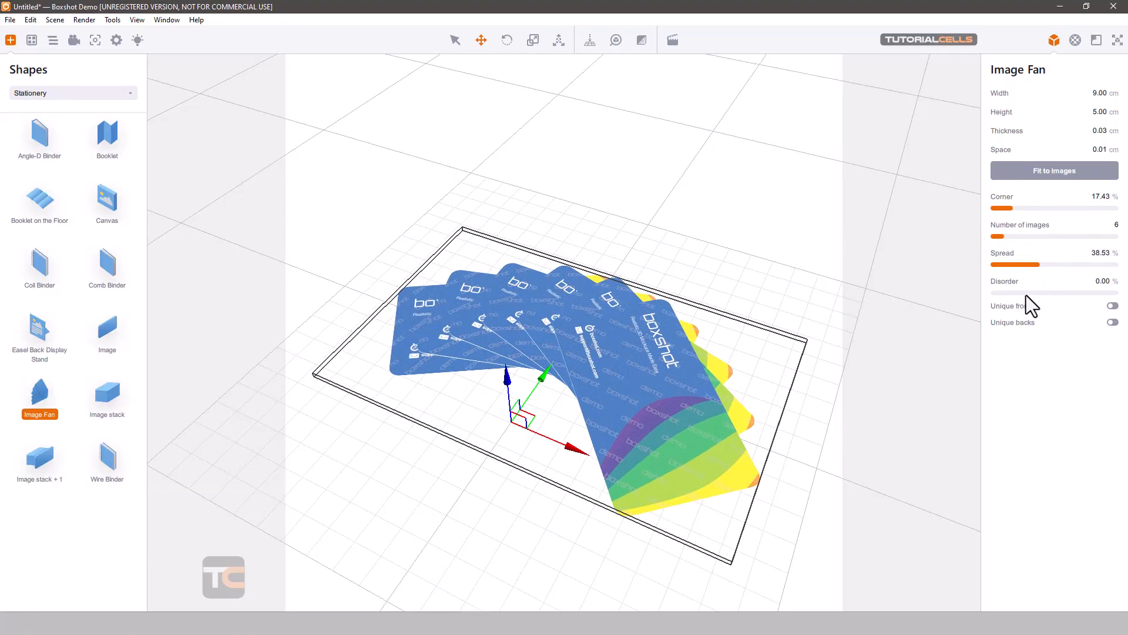
left_click(1029, 292)
- Try the Unique fronts and Unique backs options on the image fan and switch both off again
left_click(1112, 305)
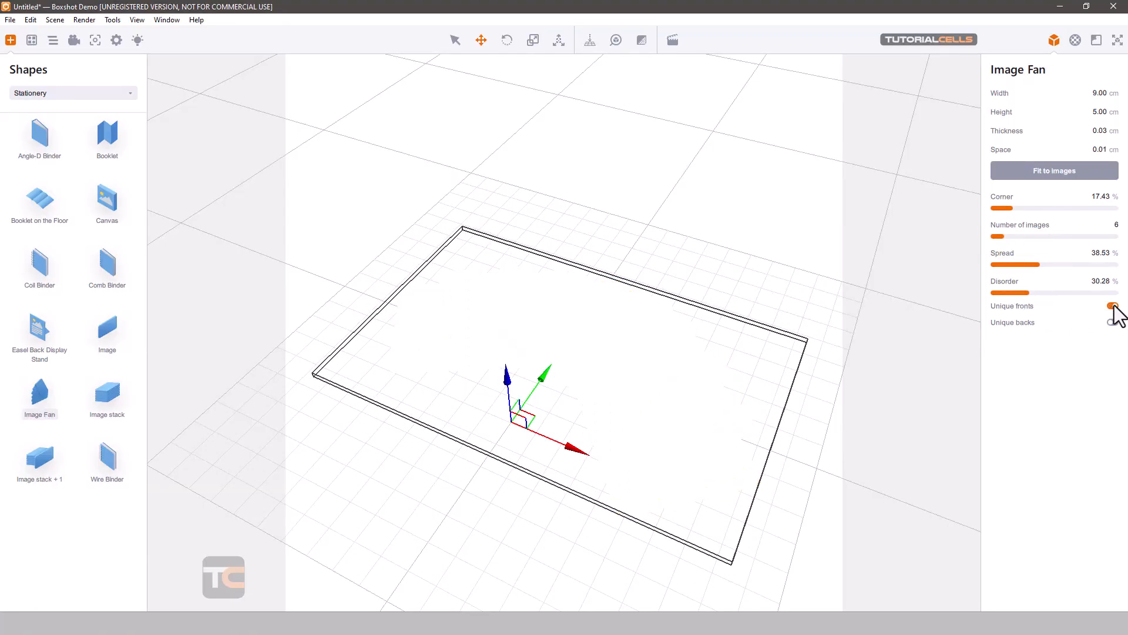
left_click(1113, 306)
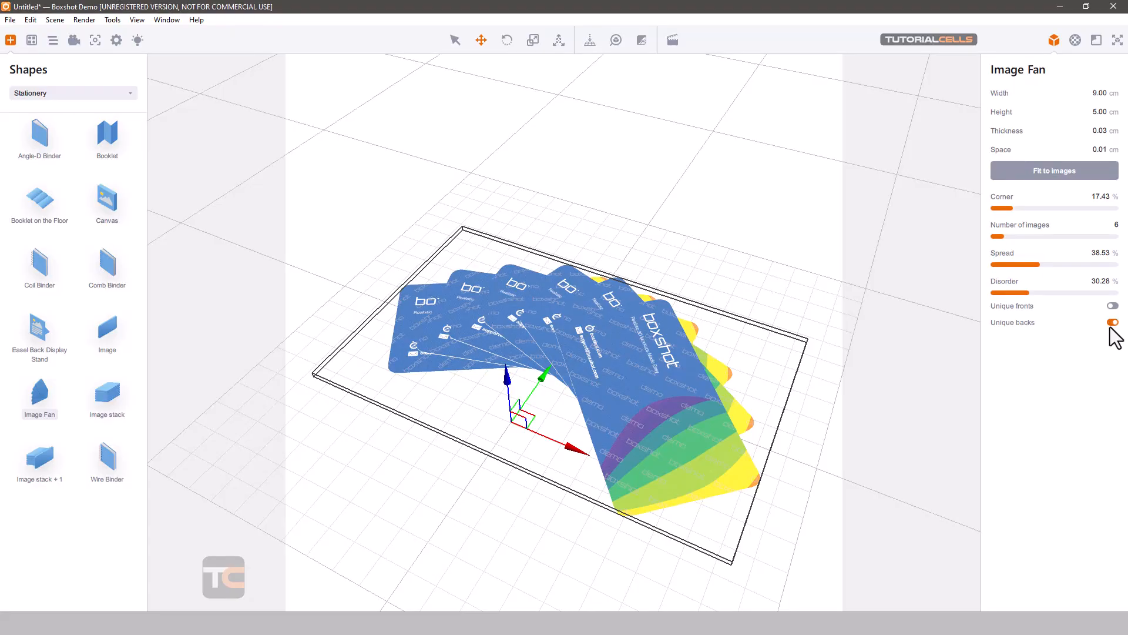
left_click(1111, 324)
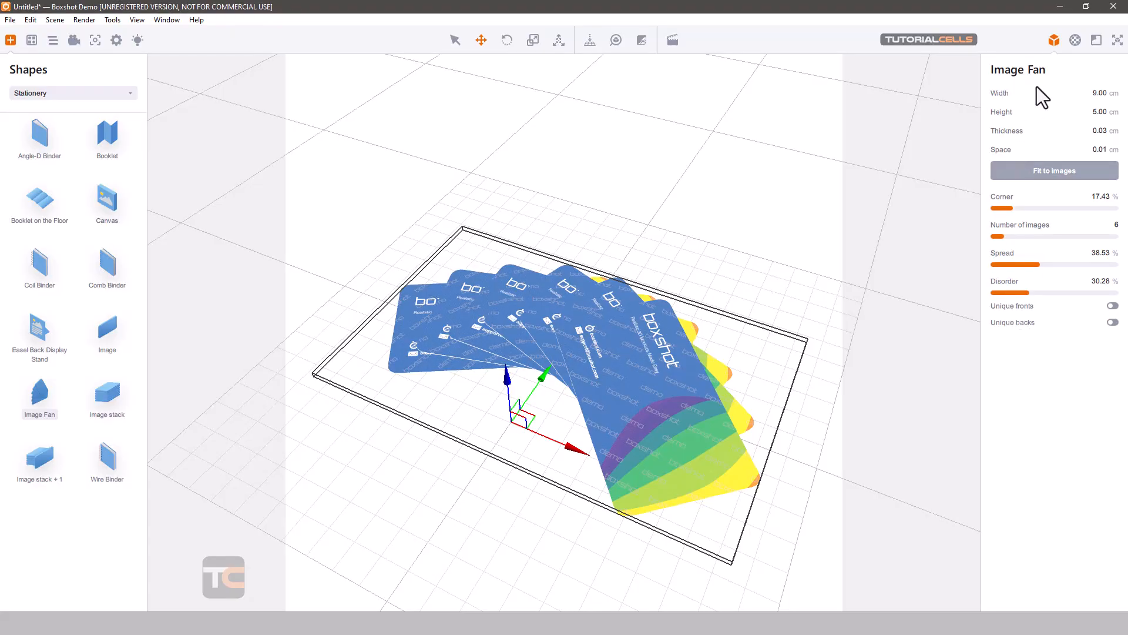
- Review the ImageFront.png artwork of the image fan's Image material in the crop editor and accept its existing crop
left_click(1075, 40)
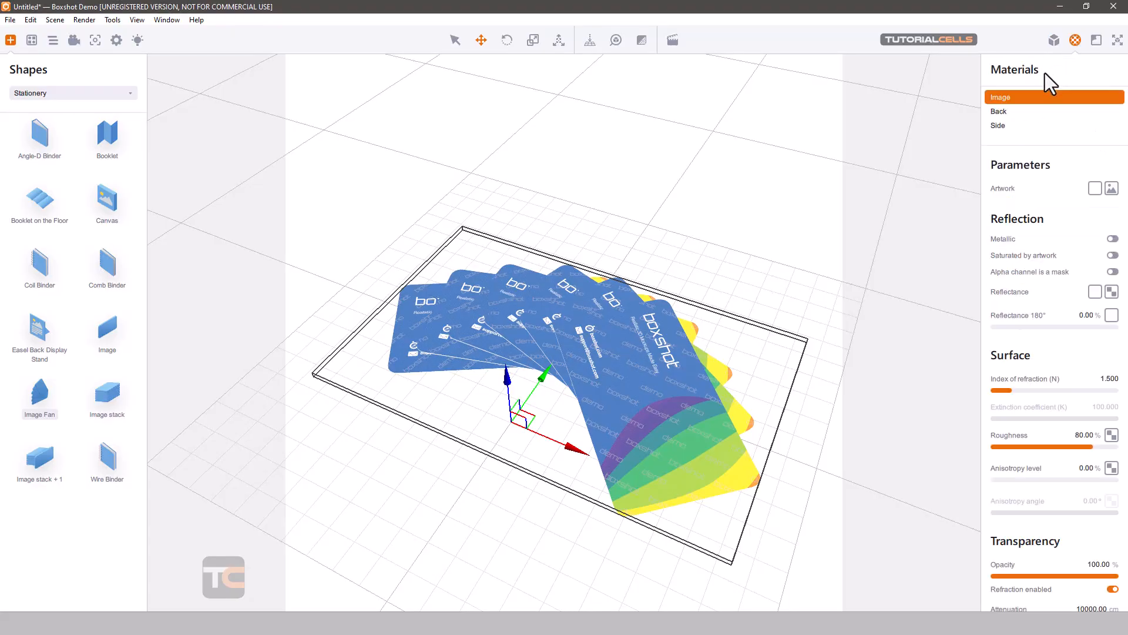
left_click(1111, 188)
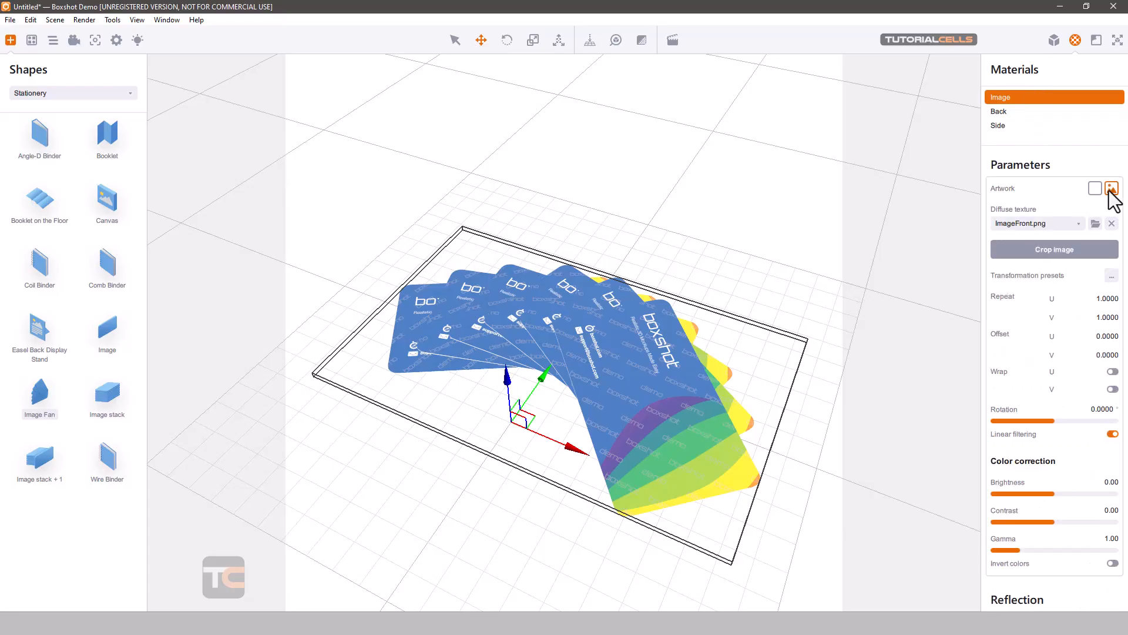
left_click(1026, 249)
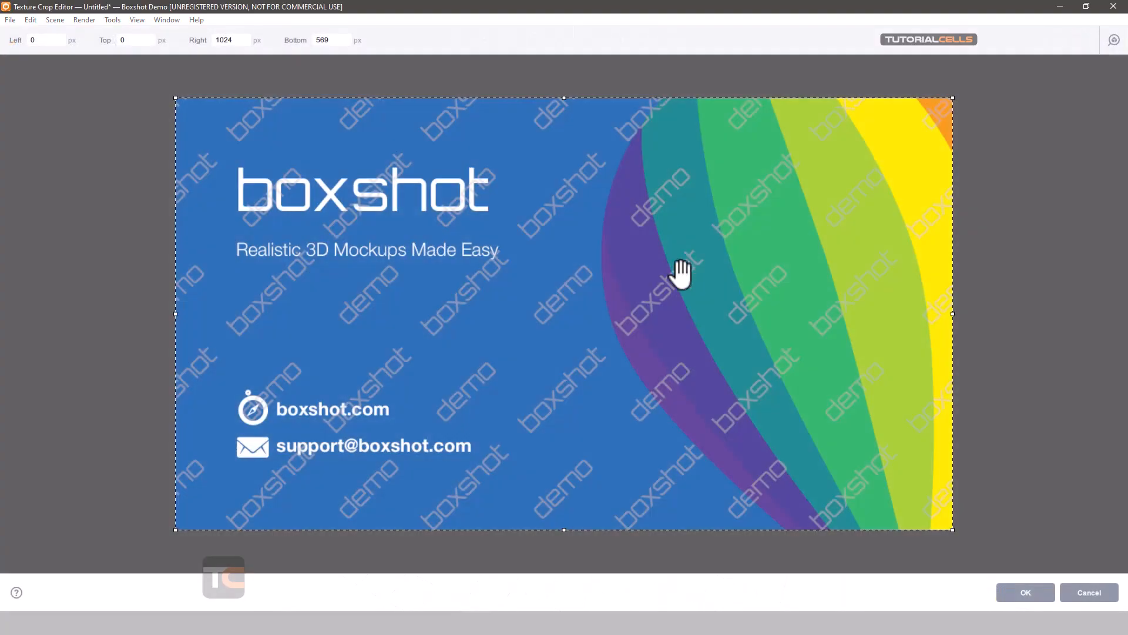
left_click(1018, 594)
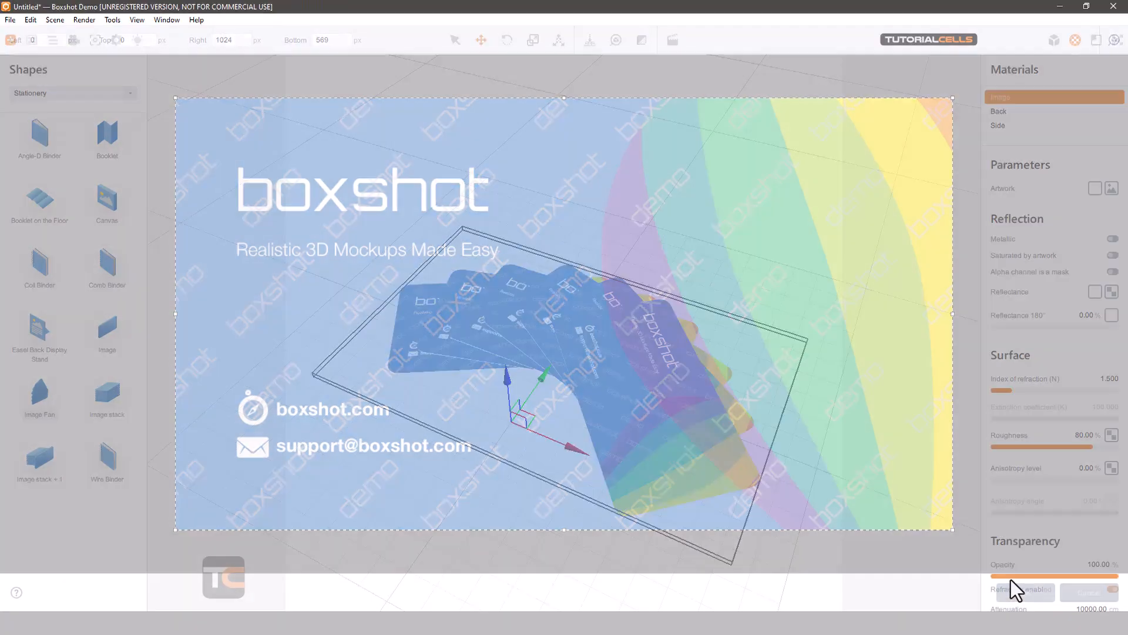
- Show the Deprecated shapes and place a Paperback Book Spread (Old) in the scene
left_click(68, 94)
left_click(30, 294)
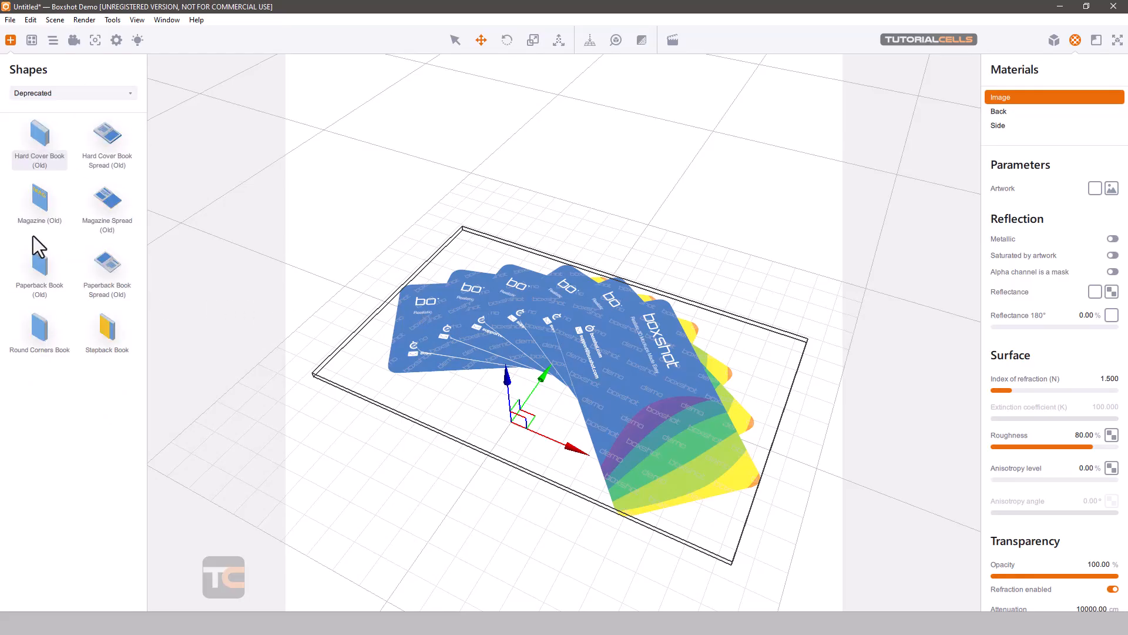
left_click_drag(105, 267, 411, 361)
scroll(583, 297, "down", 2)
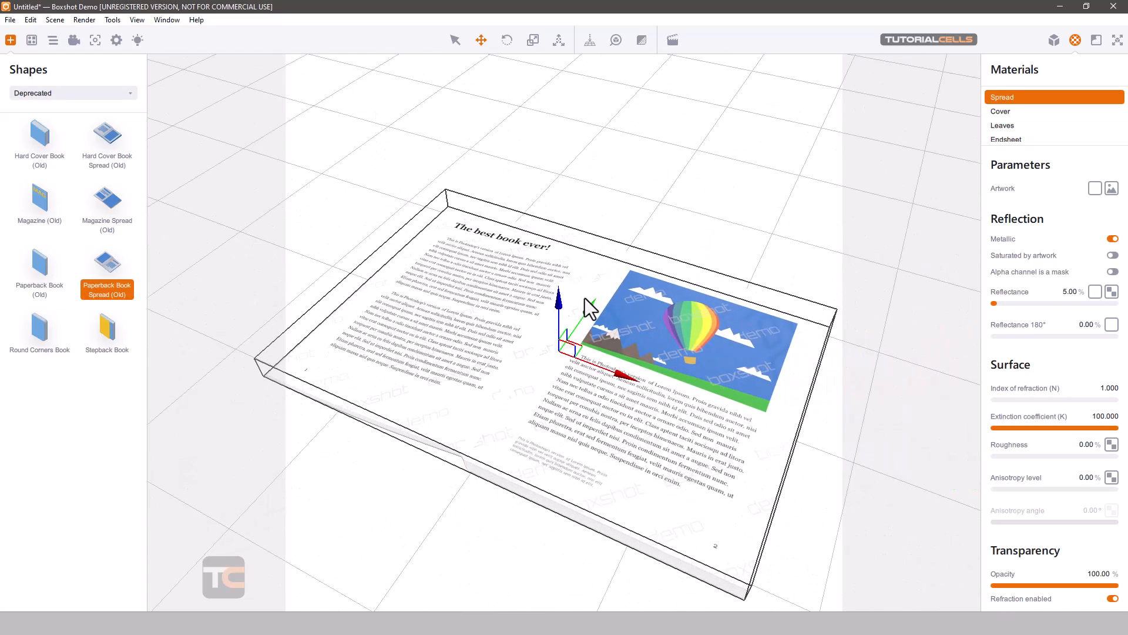
left_click_drag(731, 259, 758, 182)
- Set the paperback spread to be opened at Middle and examine its pages up close
left_click(1054, 39)
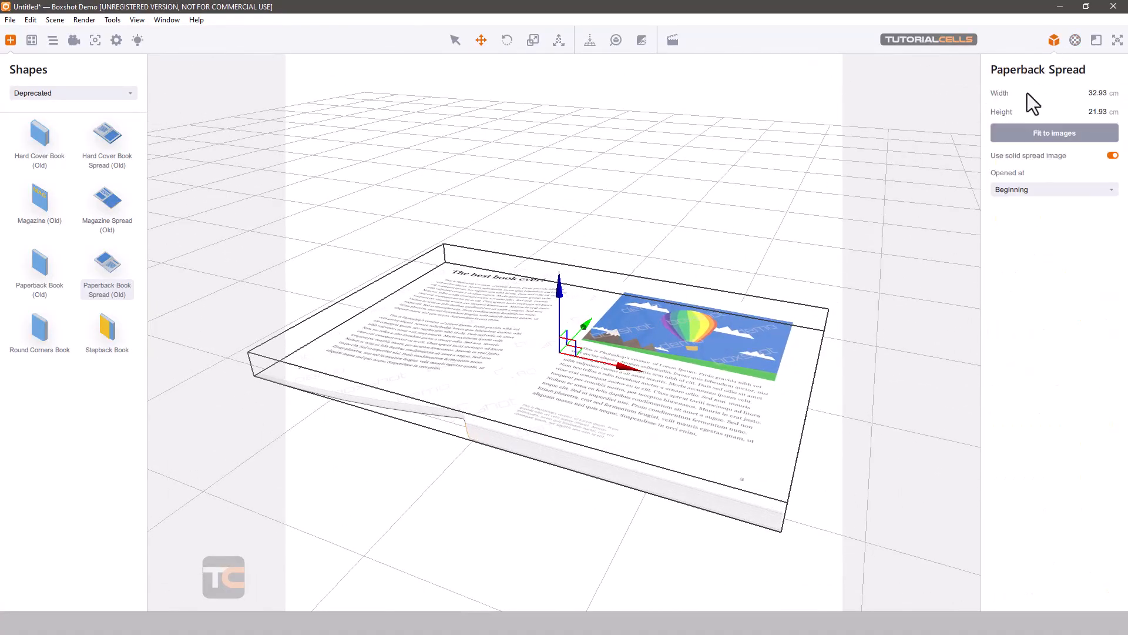
left_click(1025, 184)
left_click(1017, 227)
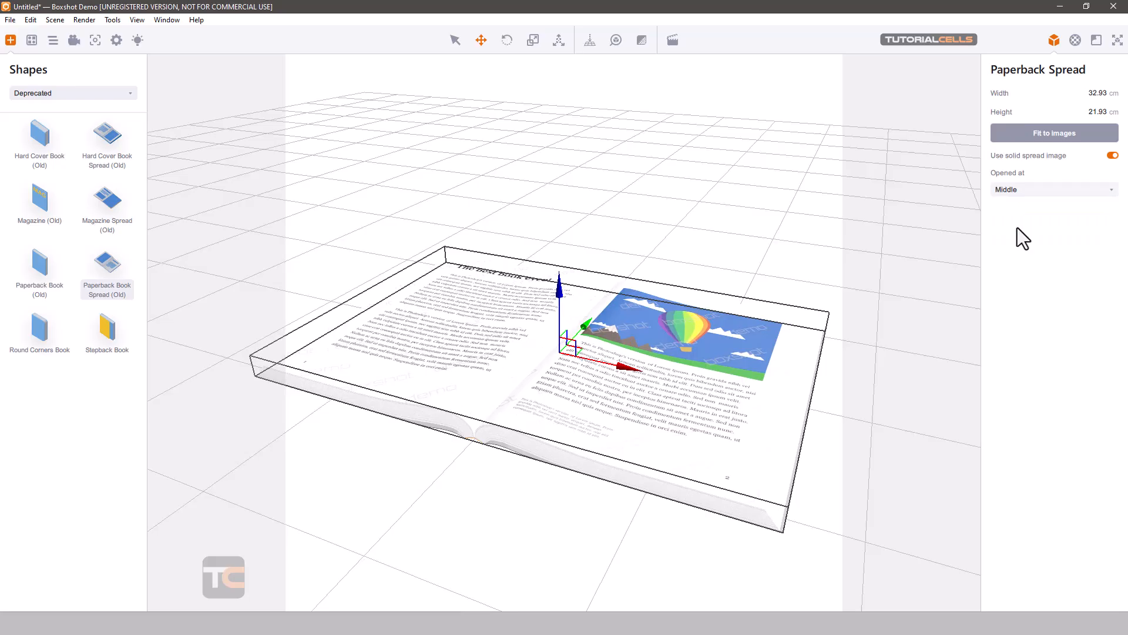
scroll(539, 410, "up", 3)
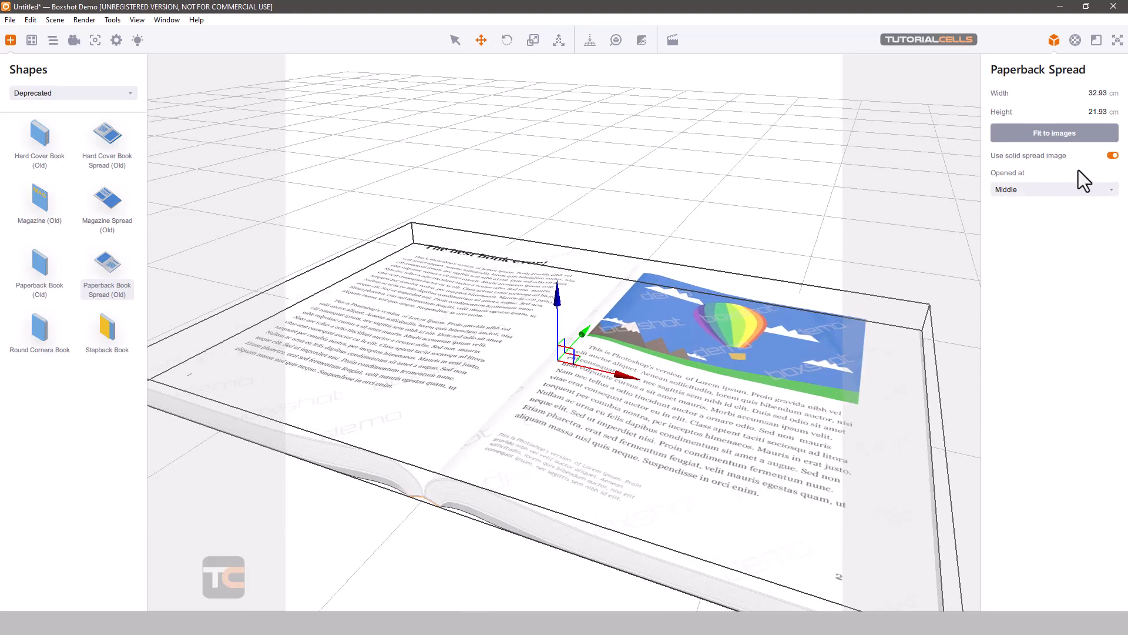
- Delete the paperback spread and the image fan from the scene
scroll(477, 346, "down", 2)
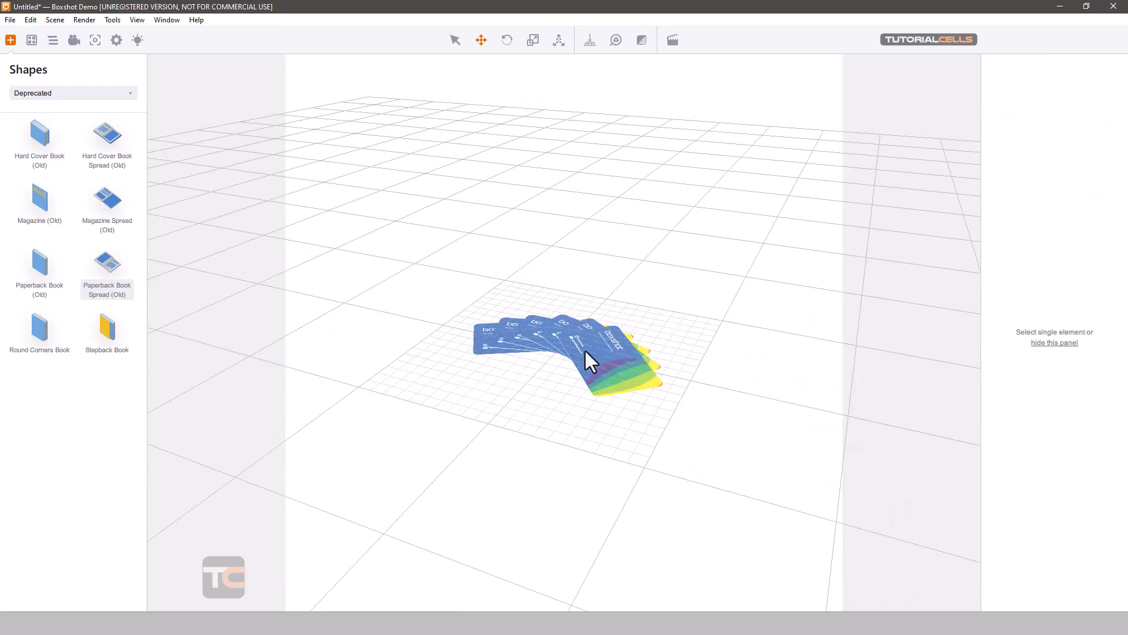
left_click(594, 348)
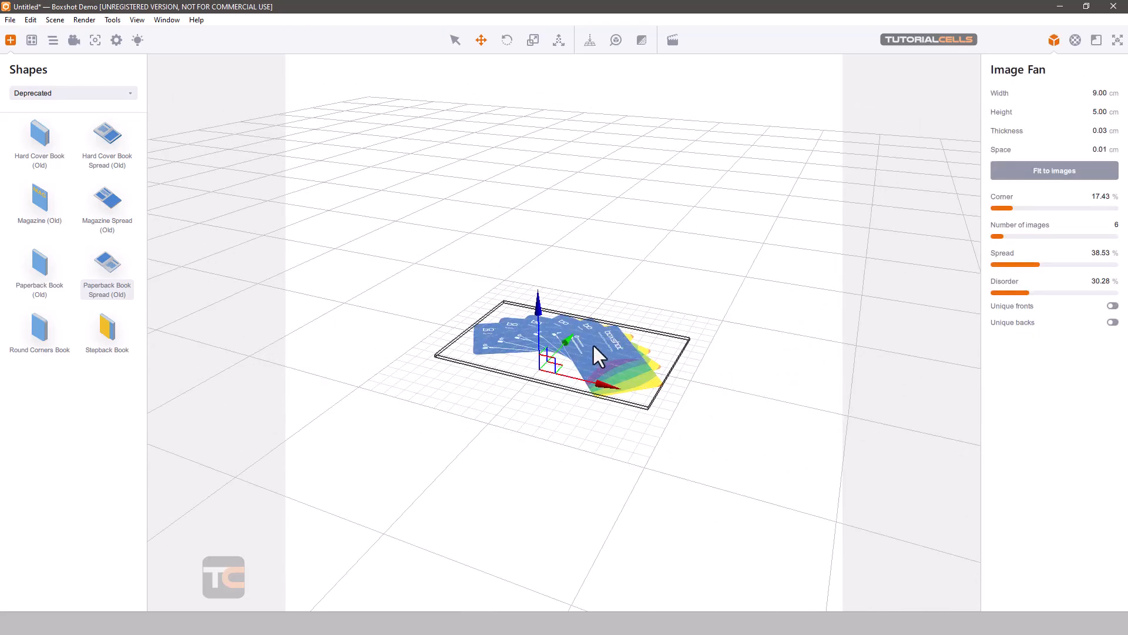
key("Delete")
- Bring up the list of shape categories to review the available groups
scroll(592, 344, "up", 2)
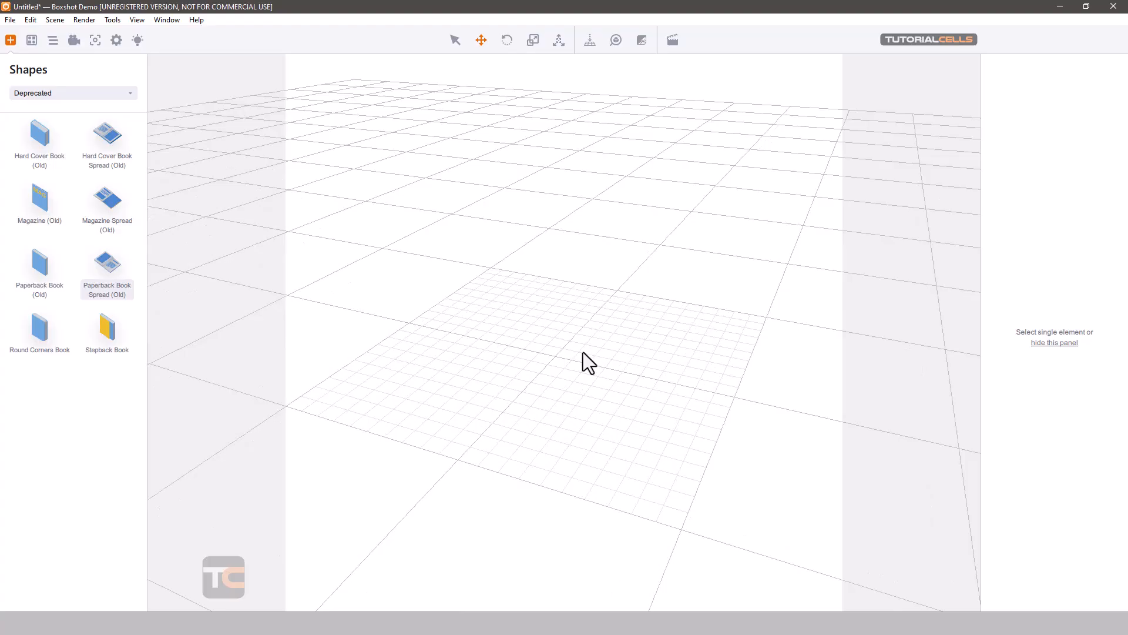
mouse_move(587, 337)
middle_mouse_down()
mouse_move(568, 352)
mouse_move(598, 329)
middle_mouse_up()
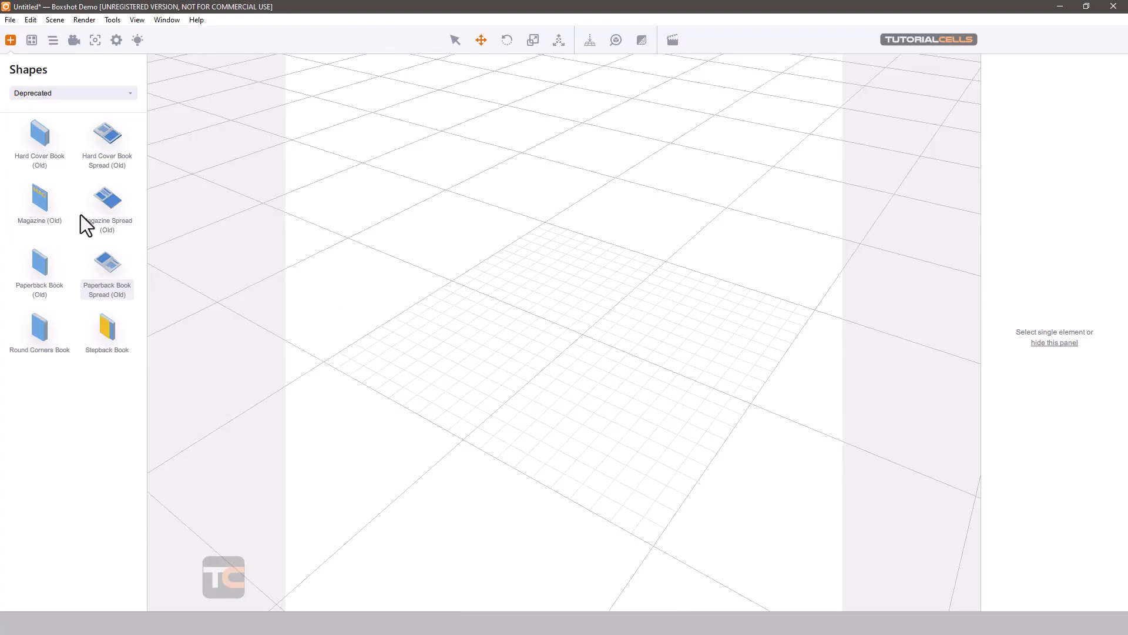
left_click(85, 95)
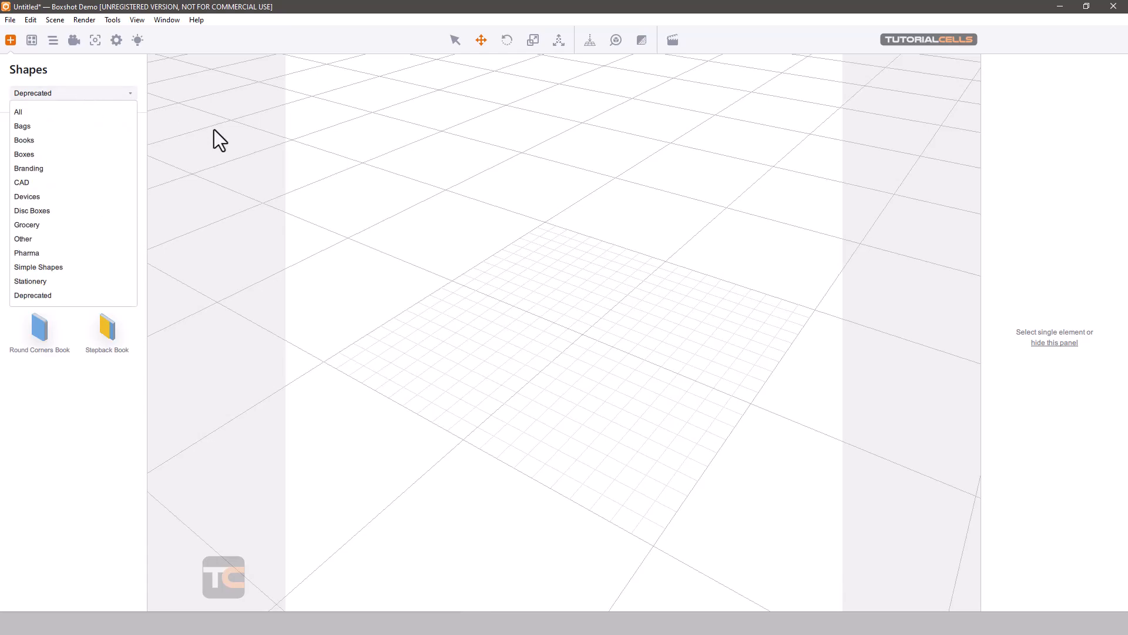